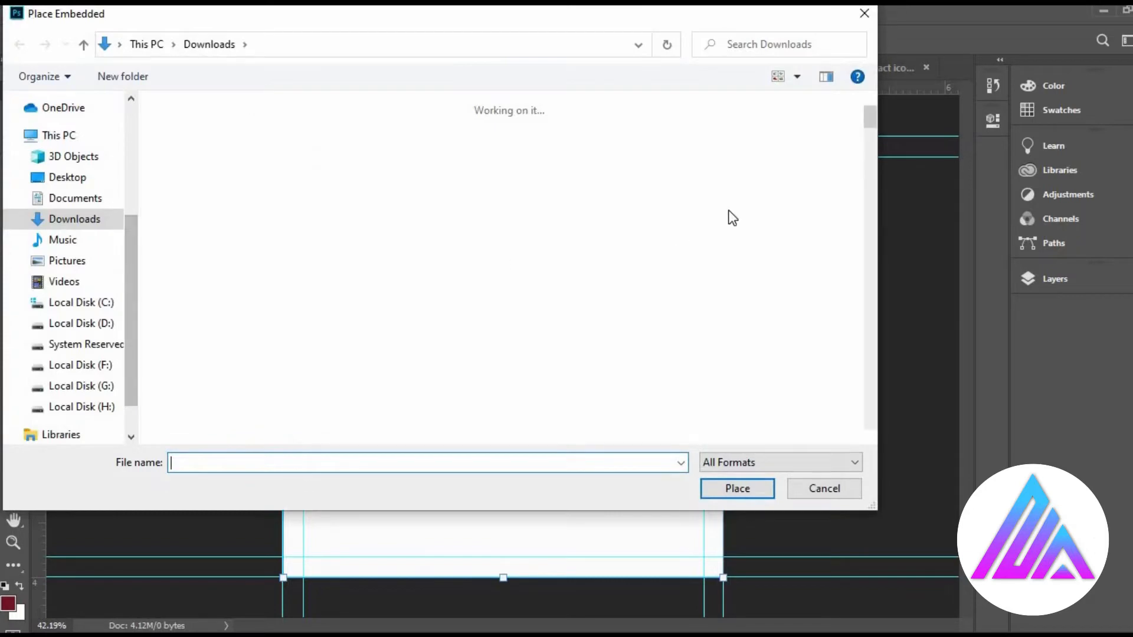
Place the embedded image 75-752927_beats-solo2-on-ear-headphones-beats-headphone from Downloads into the document
{"action": "scroll", "coordinate": [876, 385], "scroll_direction": "down", "scroll_amount": 15}
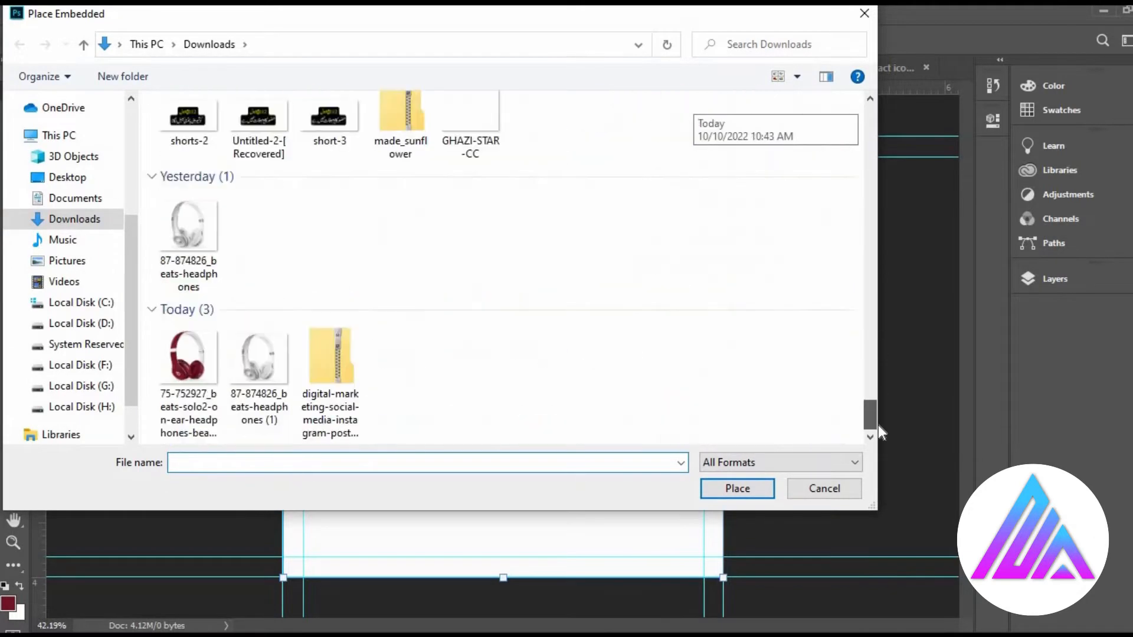
{"action": "left_click", "coordinate": [201, 366]}
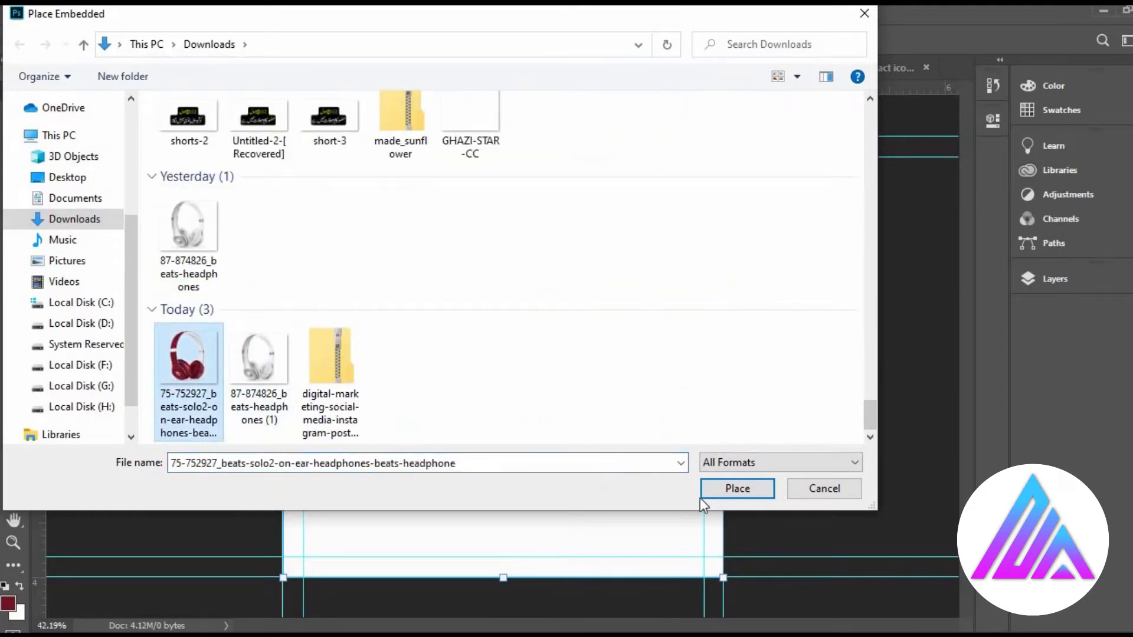
{"action": "left_click", "coordinate": [713, 491]}
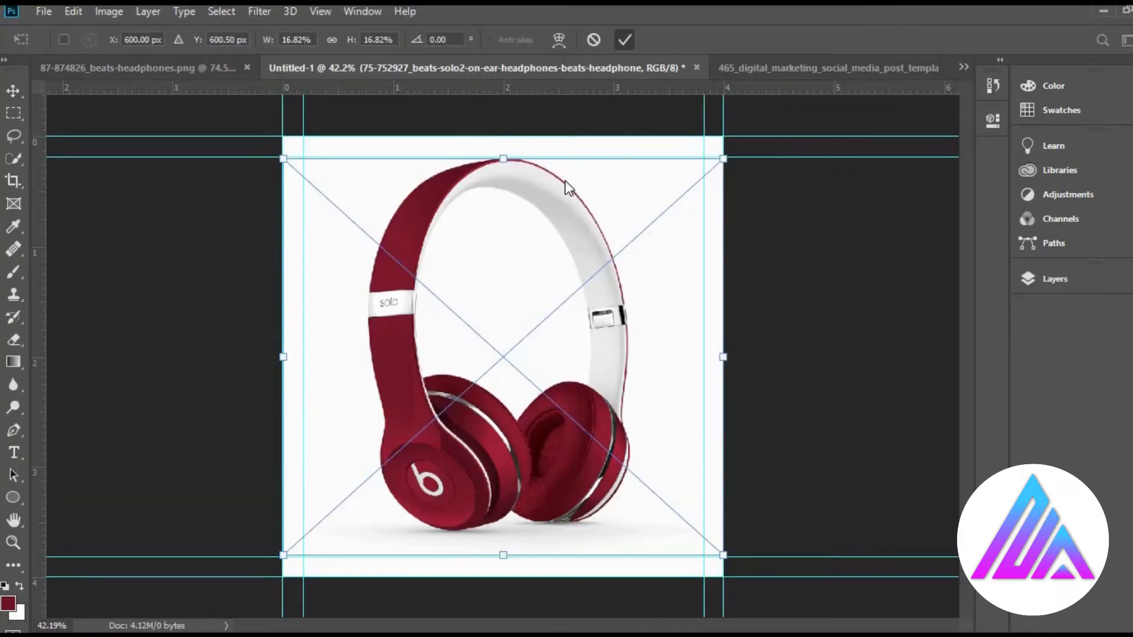
{"action": "key", "text": "Return"}
Scale the placed headphones to about 8.35% and position them horizontally centred in the lower half of the canvas
{"action": "left_click_drag", "start_coordinate": [499, 158], "coordinate": [512, 374]}
{"action": "left_click_drag", "start_coordinate": [524, 508], "coordinate": [523, 443]}
{"action": "left_click", "coordinate": [625, 39]}
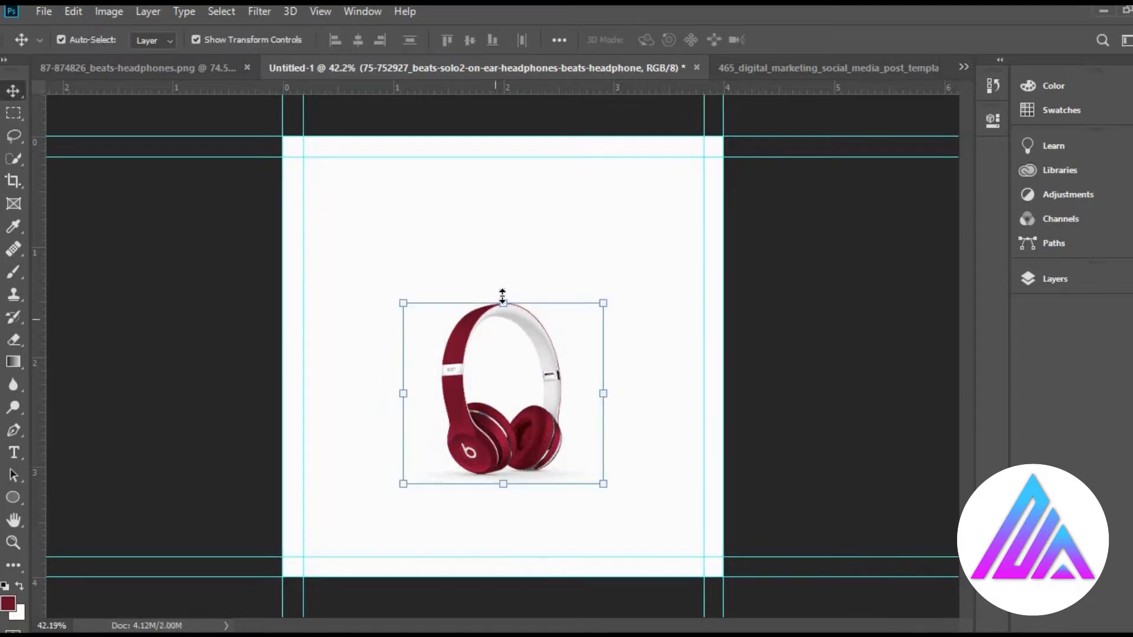
{"action": "left_click_drag", "start_coordinate": [503, 295], "coordinate": [504, 287]}
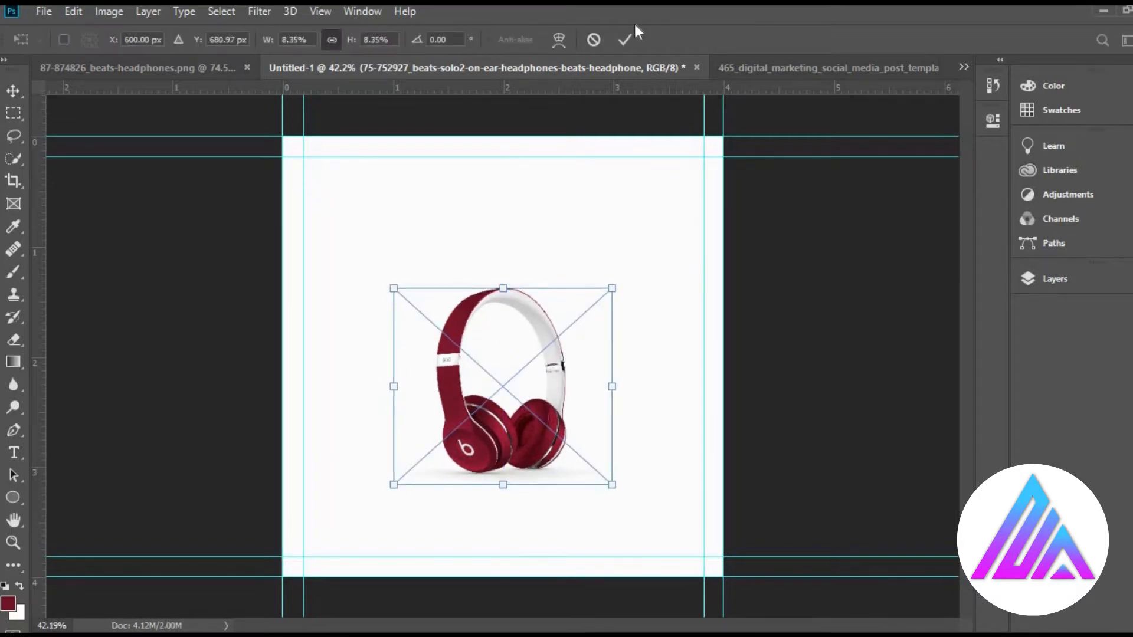
{"action": "key", "text": "Return"}
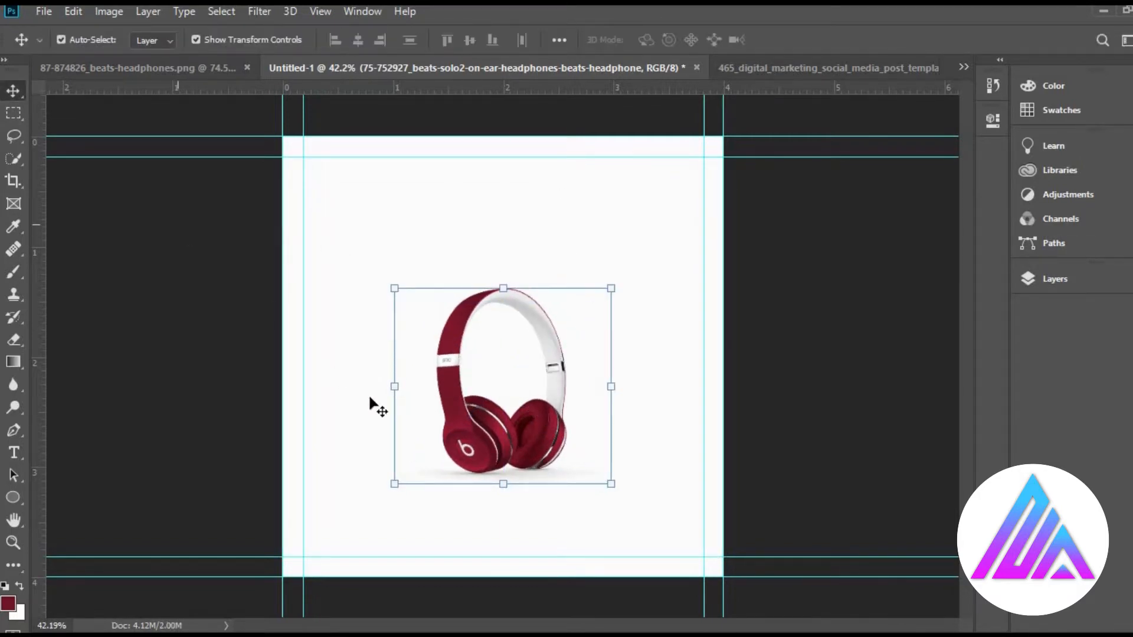
Duplicate the headphone layer and flip the copy vertically
{"action": "left_click", "coordinate": [1047, 281]}
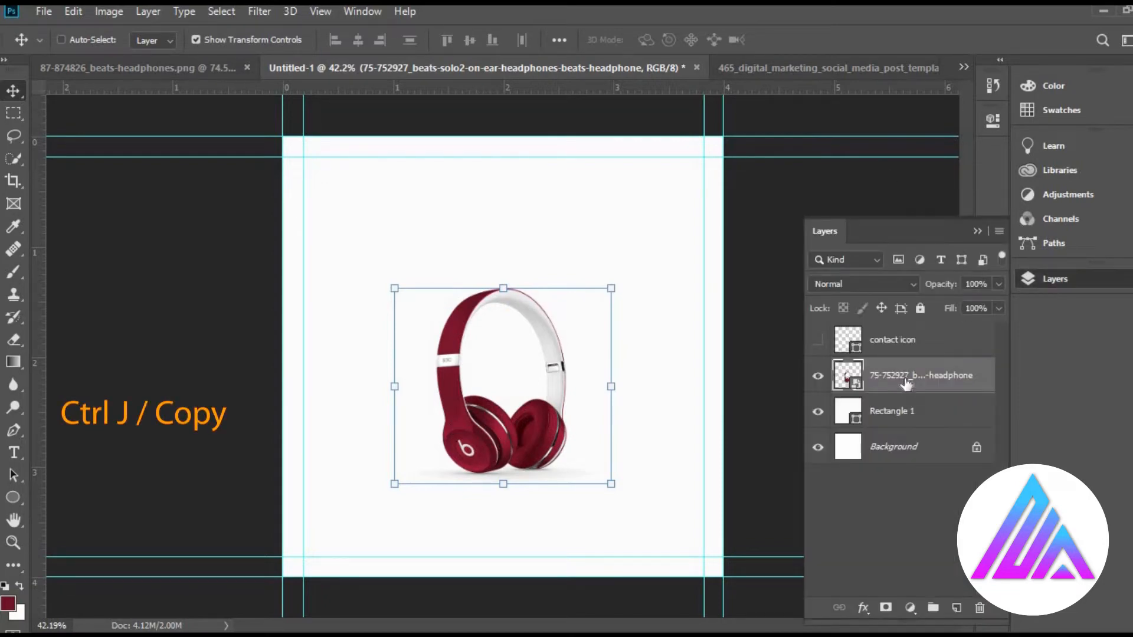
{"action": "key", "text": "ctrl+j"}
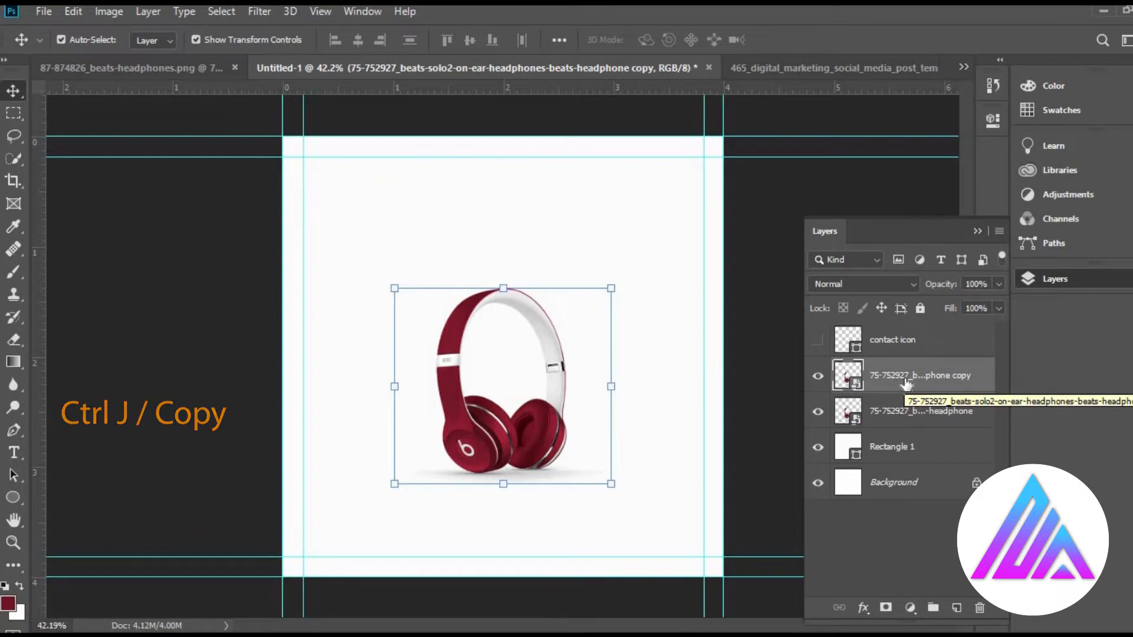
{"action": "left_click", "coordinate": [976, 232]}
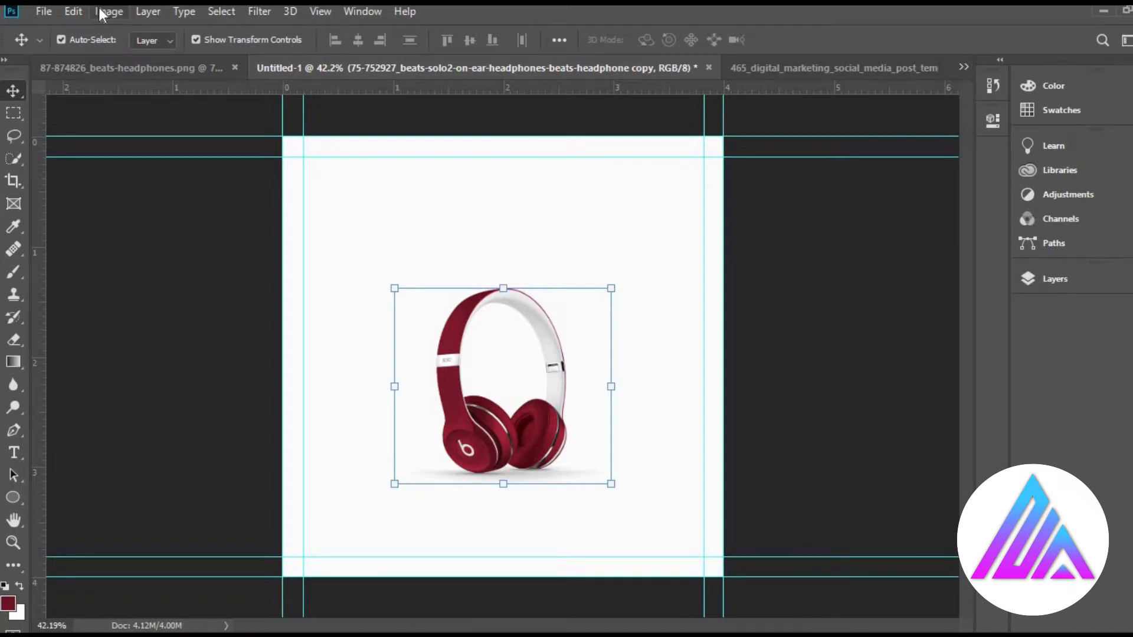
{"action": "left_click", "coordinate": [73, 11]}
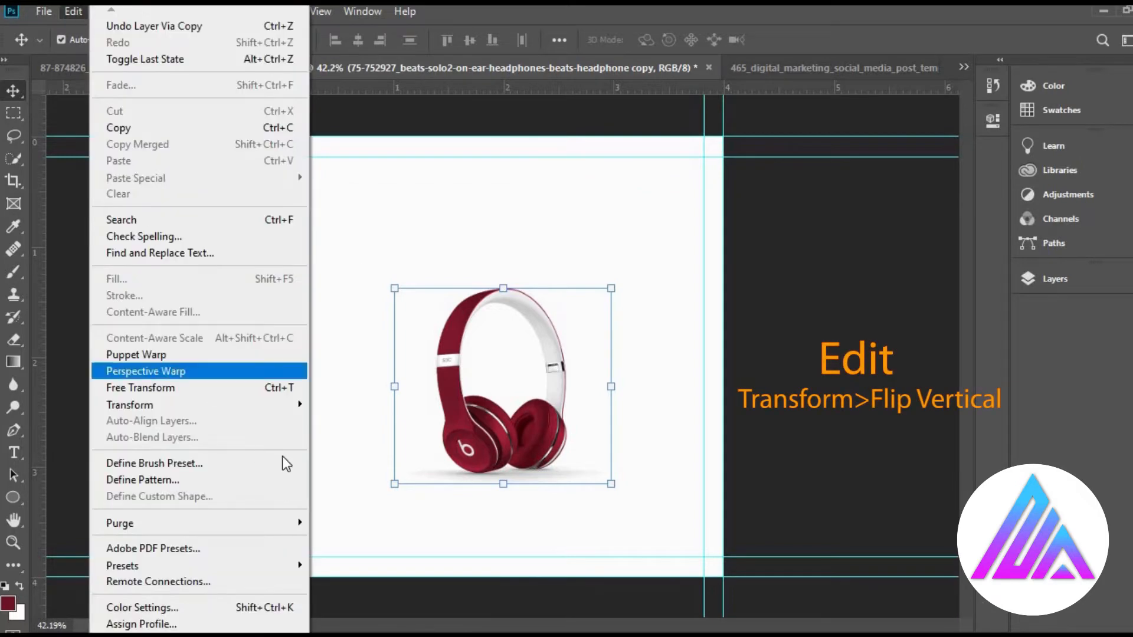
{"action": "mouse_move", "coordinate": [296, 404]}
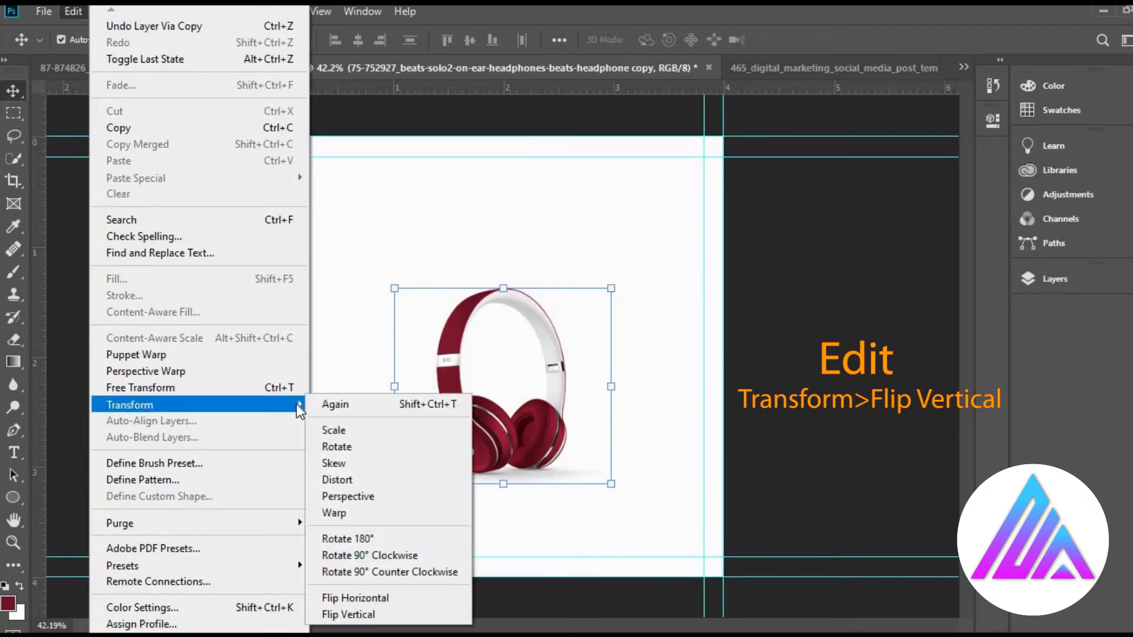
{"action": "left_click", "coordinate": [361, 614]}
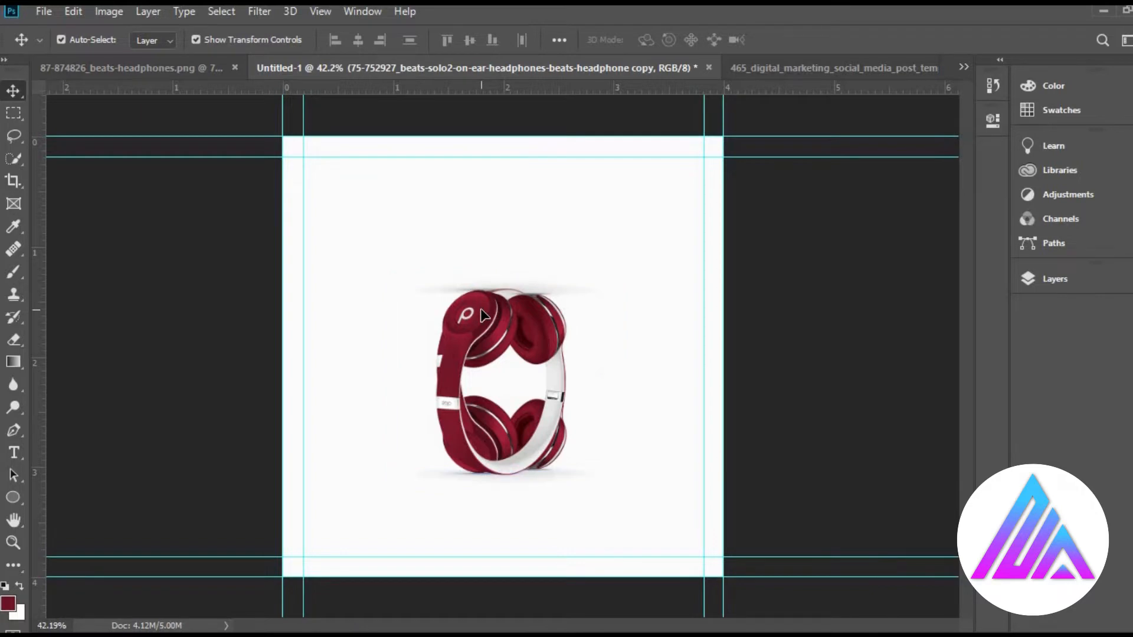
Move the flipped copy directly beneath the original headphones and nudge it up until the ear cups meet like a reflection
{"action": "left_click_drag", "start_coordinate": [483, 316], "coordinate": [486, 501]}
{"action": "key", "text": "Up"}
{"action": "key", "text": "Up"}
{"action": "key", "text": "Up"}
{"action": "key", "text": "Up"}
{"action": "key", "text": "Up"}
{"action": "key", "text": "Up"}
{"action": "key", "text": "Up"}
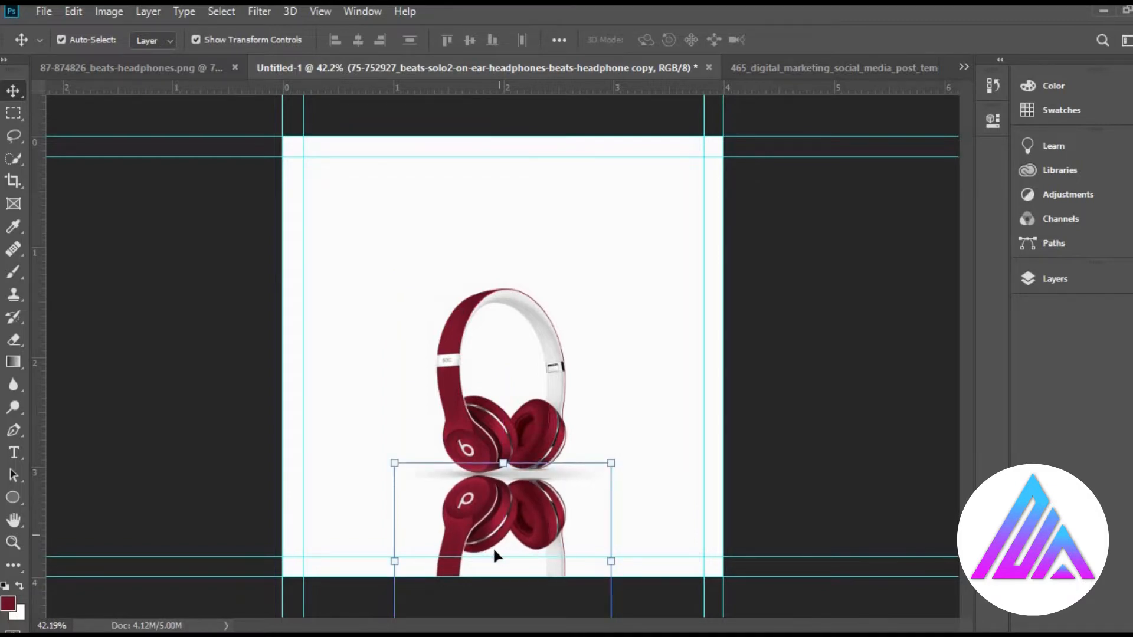
Scale the flipped headphone copy down to about 6.20%, keeping its upper edge just beneath the original ear cups
{"action": "key", "text": "z"}
{"action": "left_click_drag", "start_coordinate": [501, 557], "coordinate": [515, 562]}
{"action": "scroll", "coordinate": [488, 505], "scroll_direction": "down", "scroll_amount": 3}
{"action": "scroll", "coordinate": [486, 500], "scroll_direction": "down", "scroll_amount": 3}
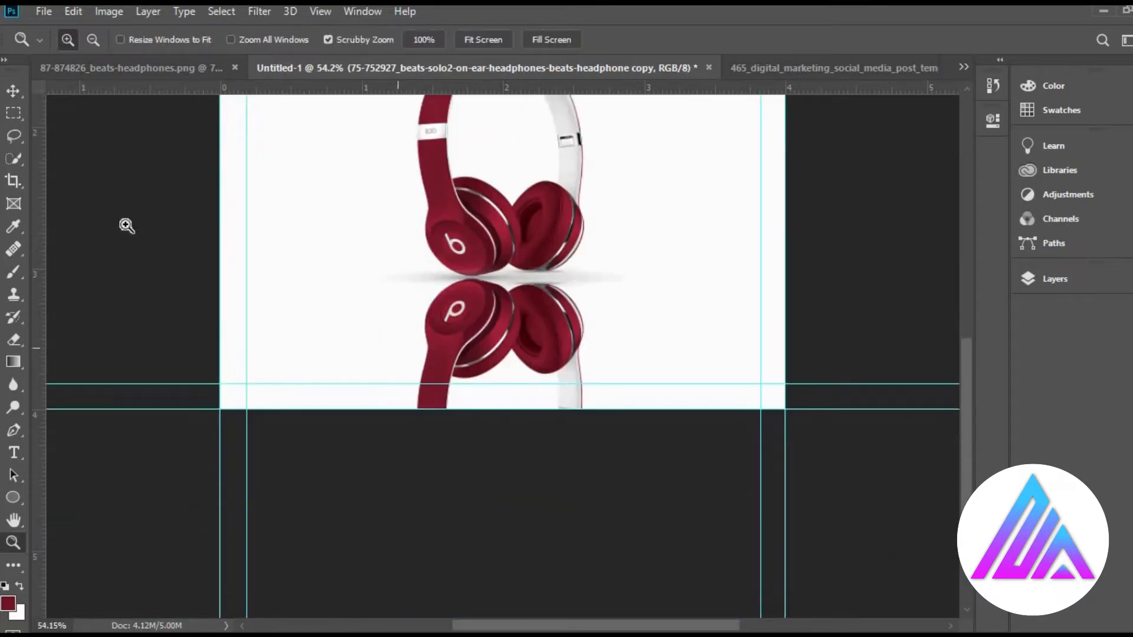
{"action": "left_click", "coordinate": [10, 95]}
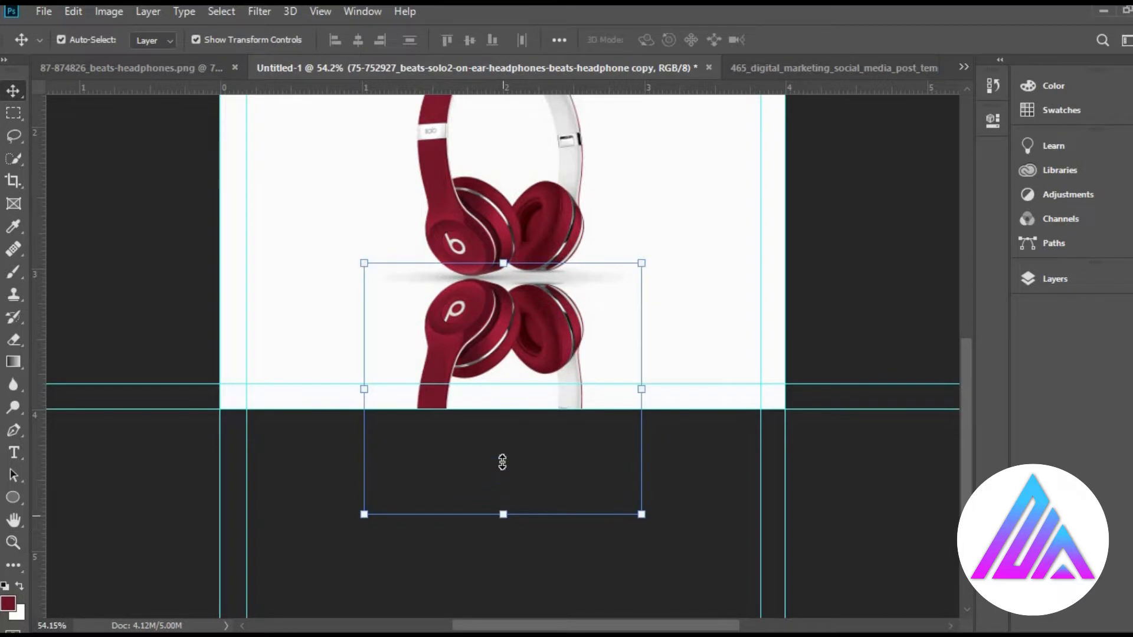
{"action": "mouse_move", "coordinate": [503, 462]}
{"action": "left_mouse_down"}
{"action": "mouse_move", "coordinate": [504, 418]}
{"action": "mouse_move", "coordinate": [504, 459]}
{"action": "left_mouse_up"}
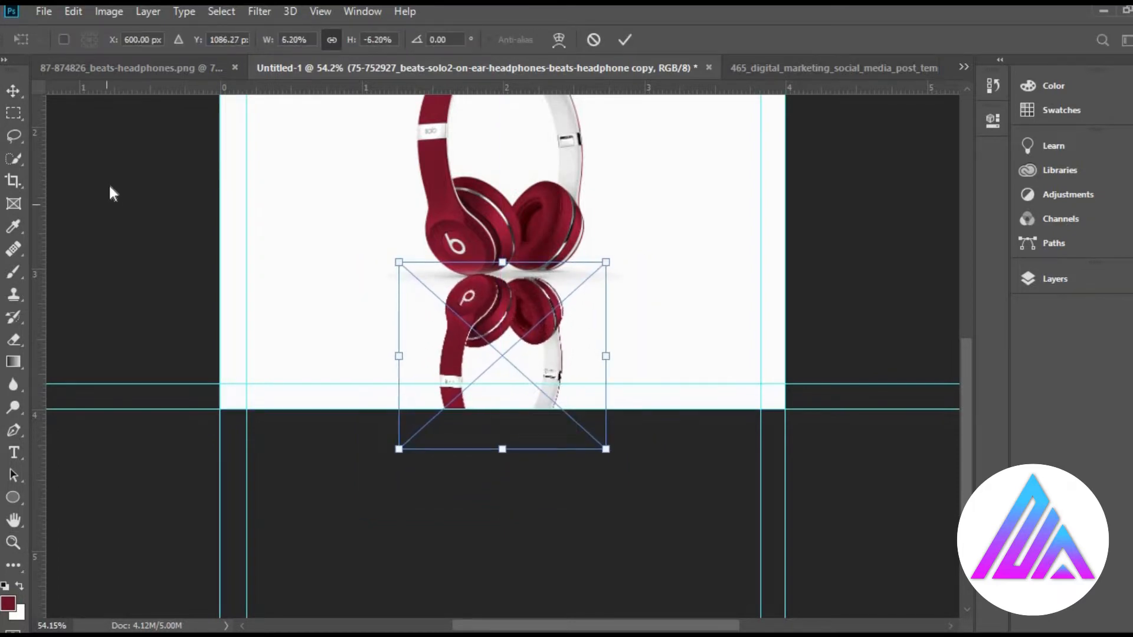
{"action": "key", "text": "Return"}
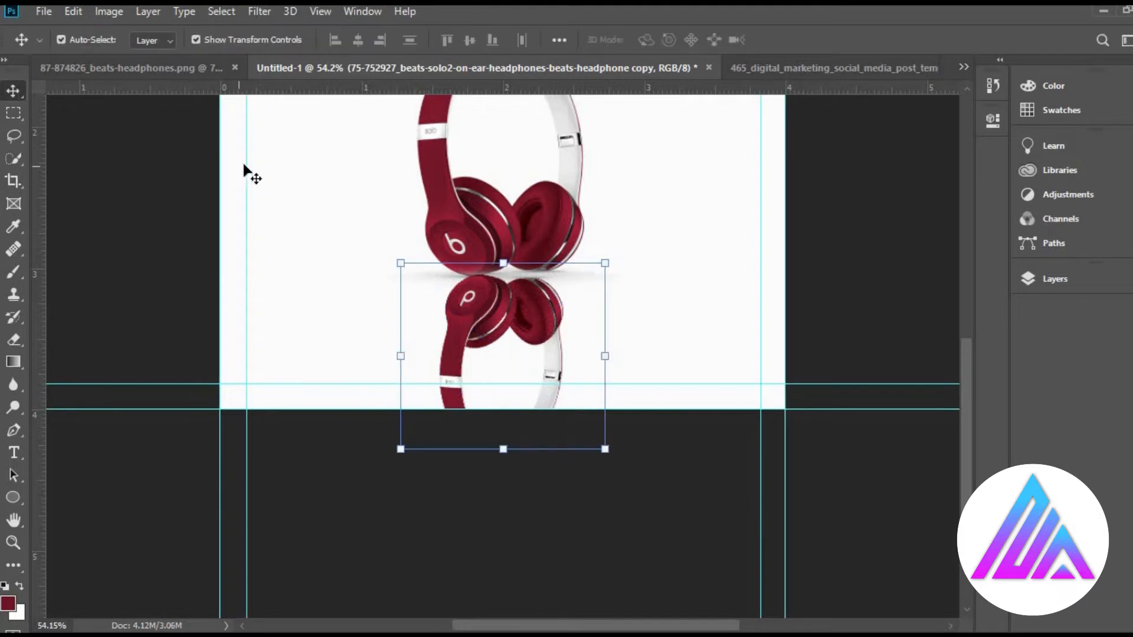
Add a layer mask to the flipped copy and draw an upward linear Black, White gradient on it to fade the reflection's lower part
{"action": "left_click", "coordinate": [1039, 279]}
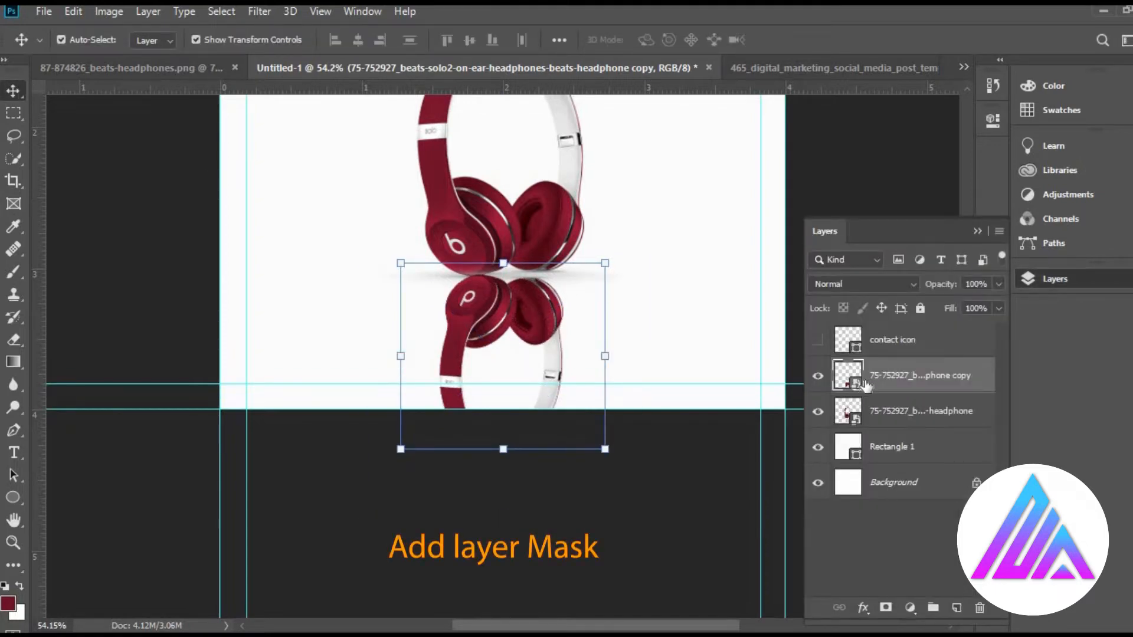
{"action": "left_click", "coordinate": [886, 608]}
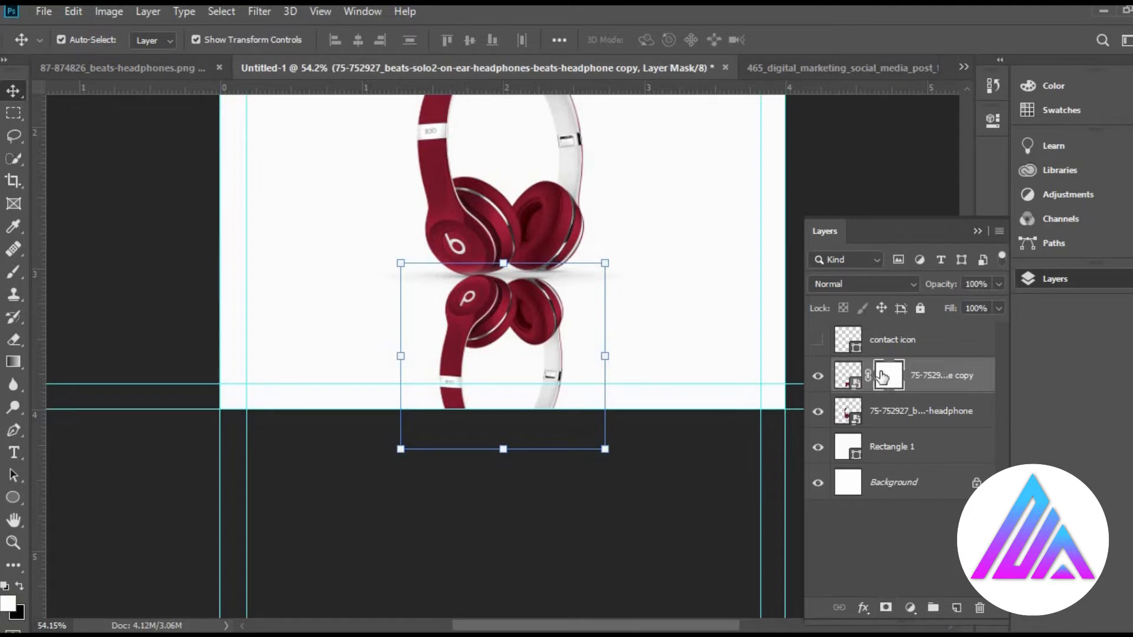
{"action": "left_click", "coordinate": [977, 232]}
{"action": "left_click", "coordinate": [14, 361]}
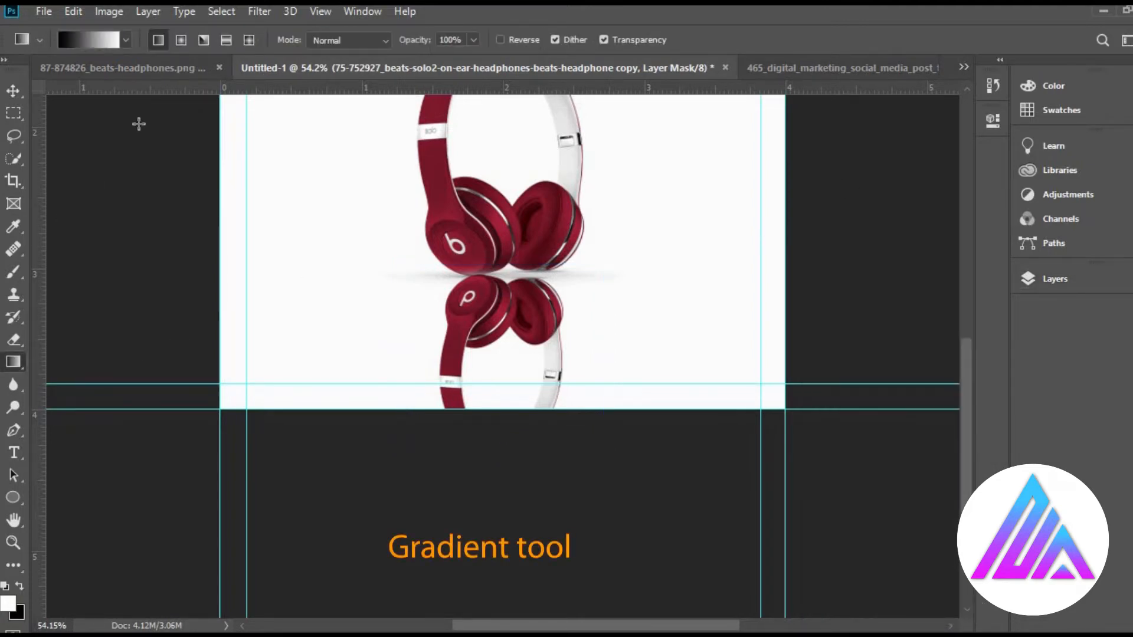
{"action": "left_click", "coordinate": [115, 39]}
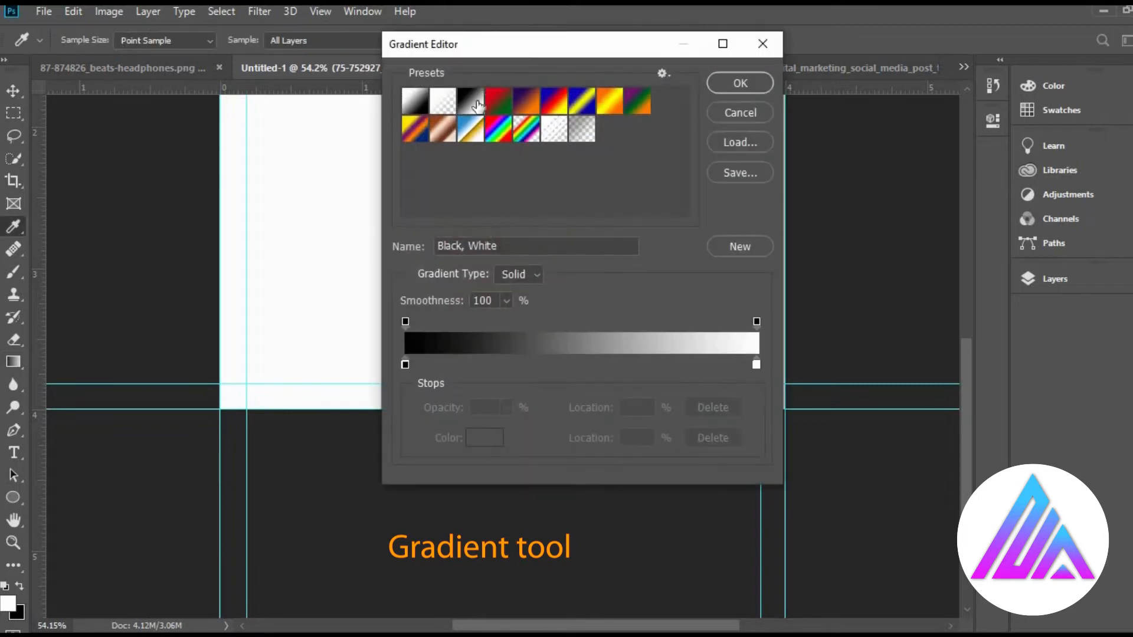
{"action": "left_click", "coordinate": [740, 83]}
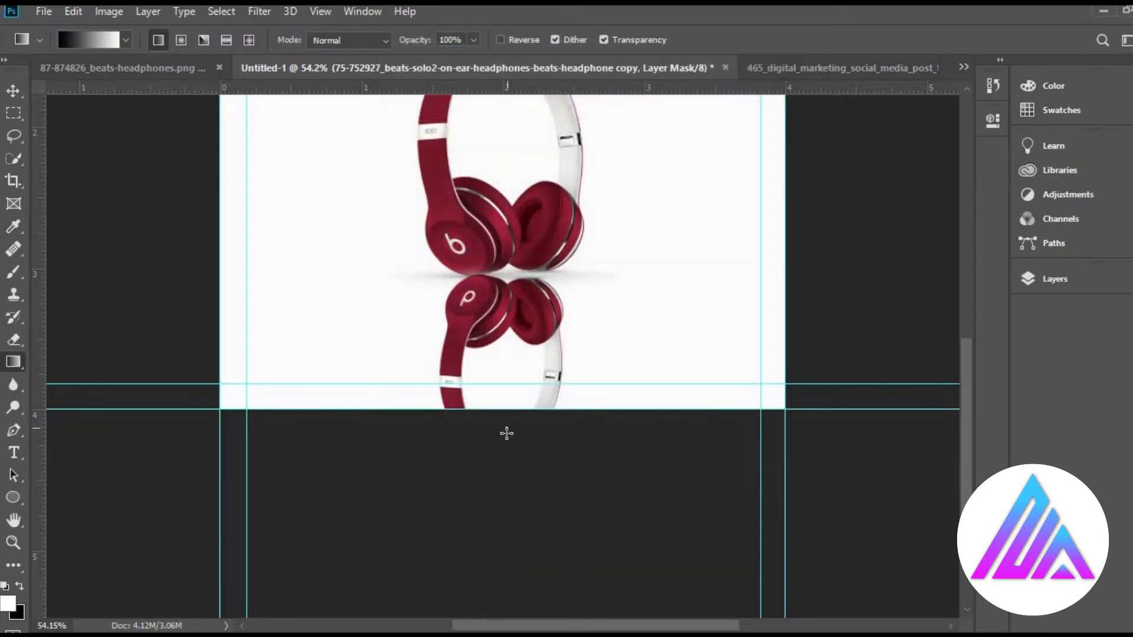
{"action": "left_click_drag", "start_coordinate": [507, 434], "coordinate": [506, 189]}
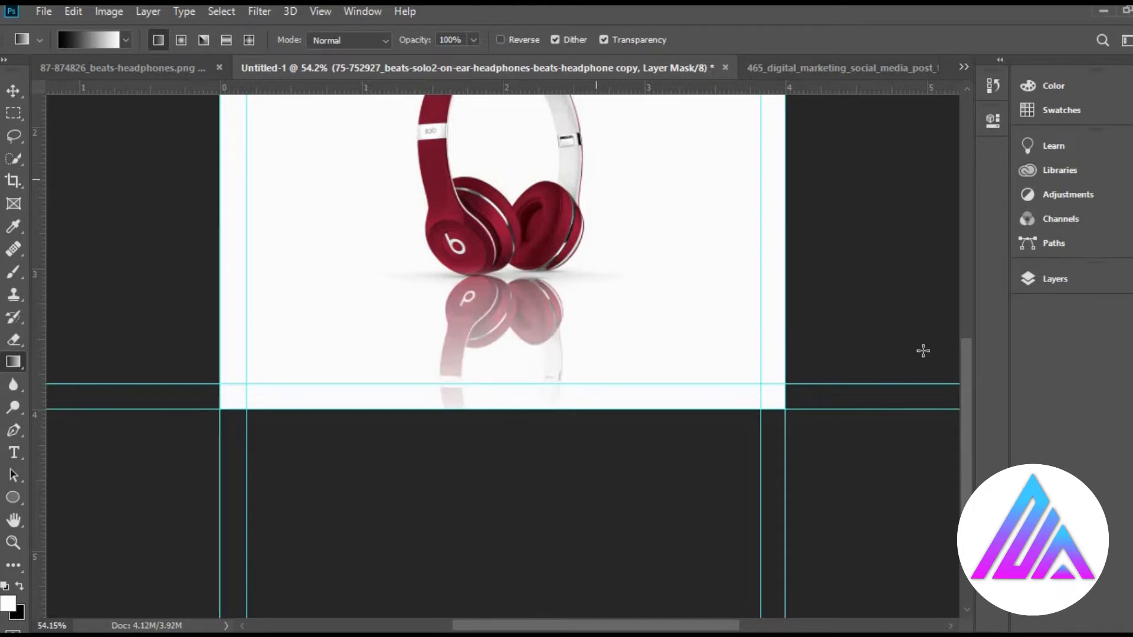
Reduce the reflection layer's opacity to about 45%
{"action": "left_click", "coordinate": [1076, 275]}
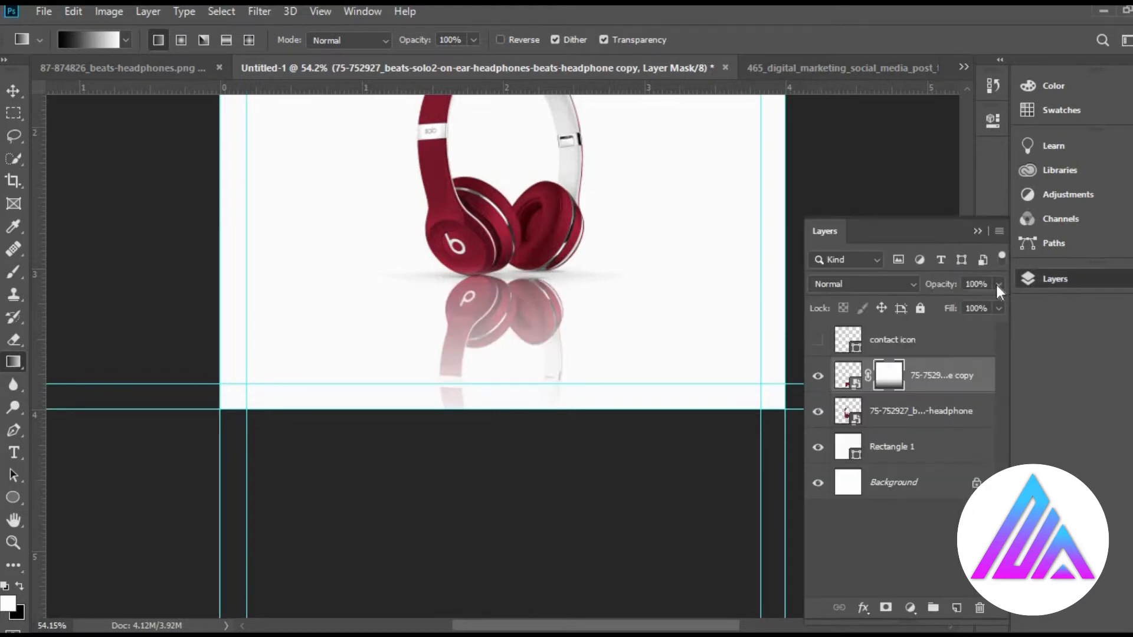
{"action": "left_click", "coordinate": [952, 305]}
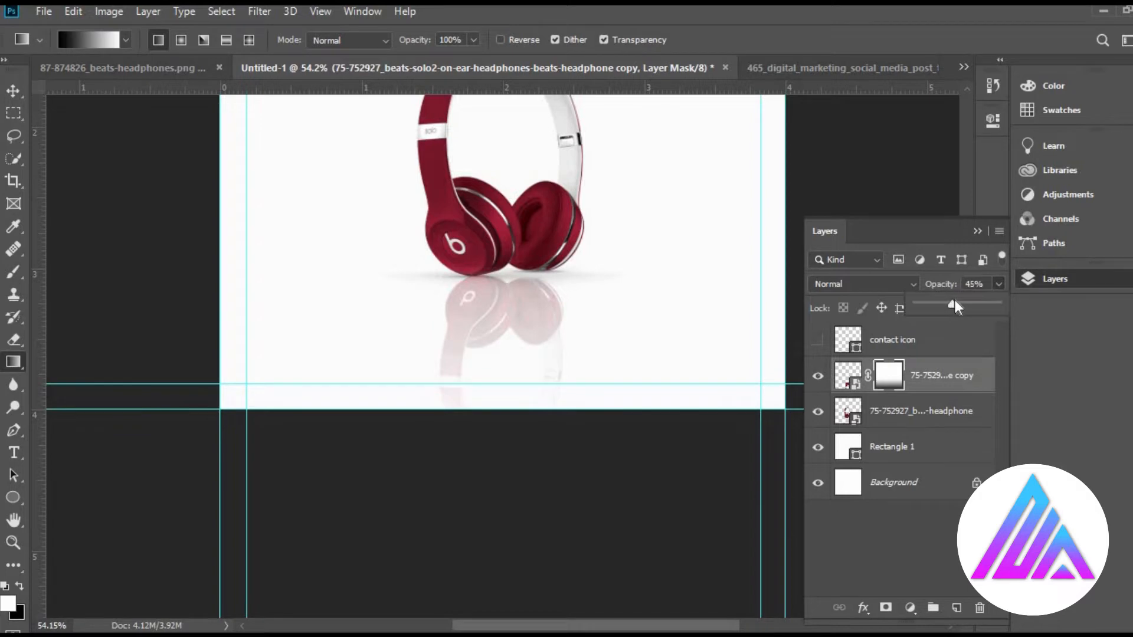
{"action": "left_click_drag", "start_coordinate": [955, 300], "coordinate": [956, 298]}
{"action": "left_click", "coordinate": [977, 232]}
{"action": "key", "text": "v"}
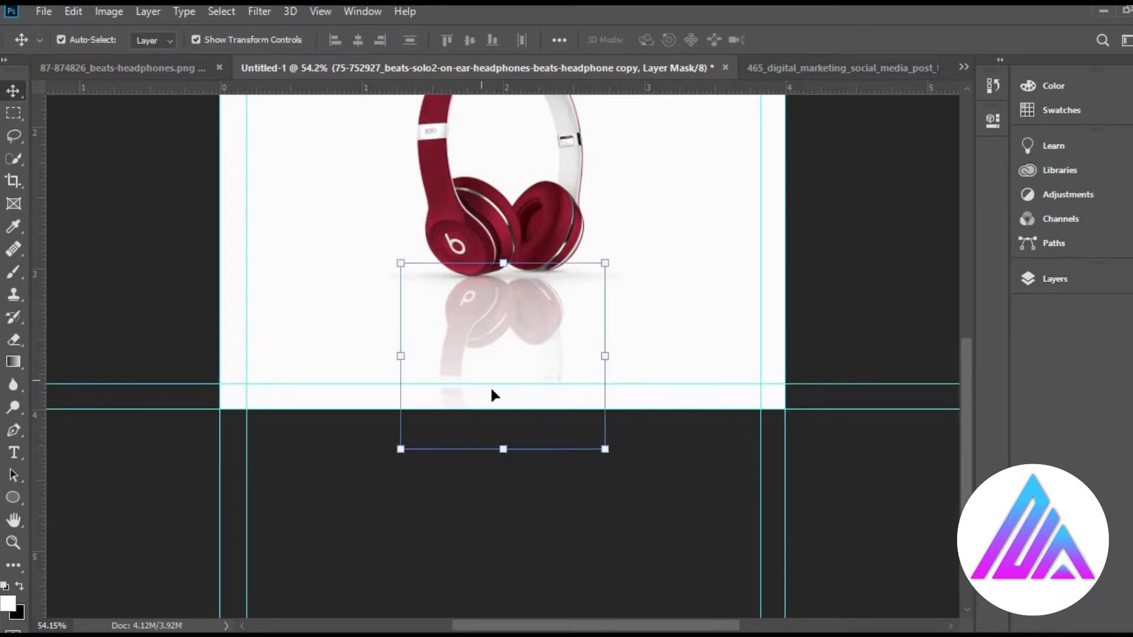
Add the text "LOGO HERE" and align it to the corner where the canvas's upper and left margin guides meet
{"action": "key", "text": "z"}
{"action": "left_click_drag", "start_coordinate": [534, 245], "coordinate": [480, 223]}
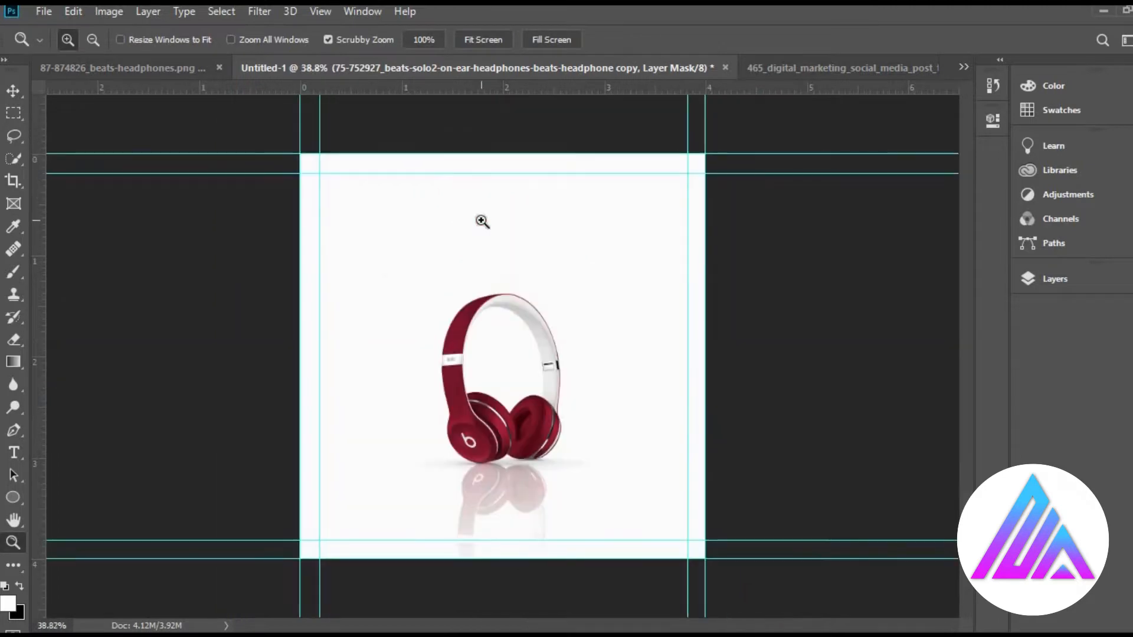
{"action": "left_click_drag", "start_coordinate": [412, 229], "coordinate": [417, 233]}
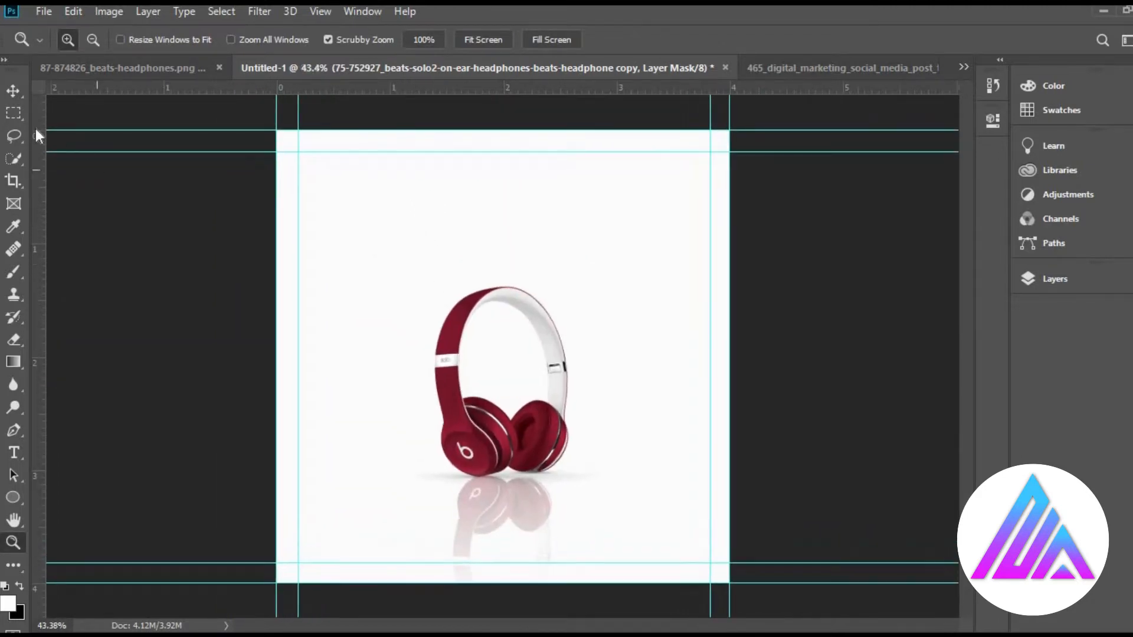
{"action": "left_click", "coordinate": [14, 91]}
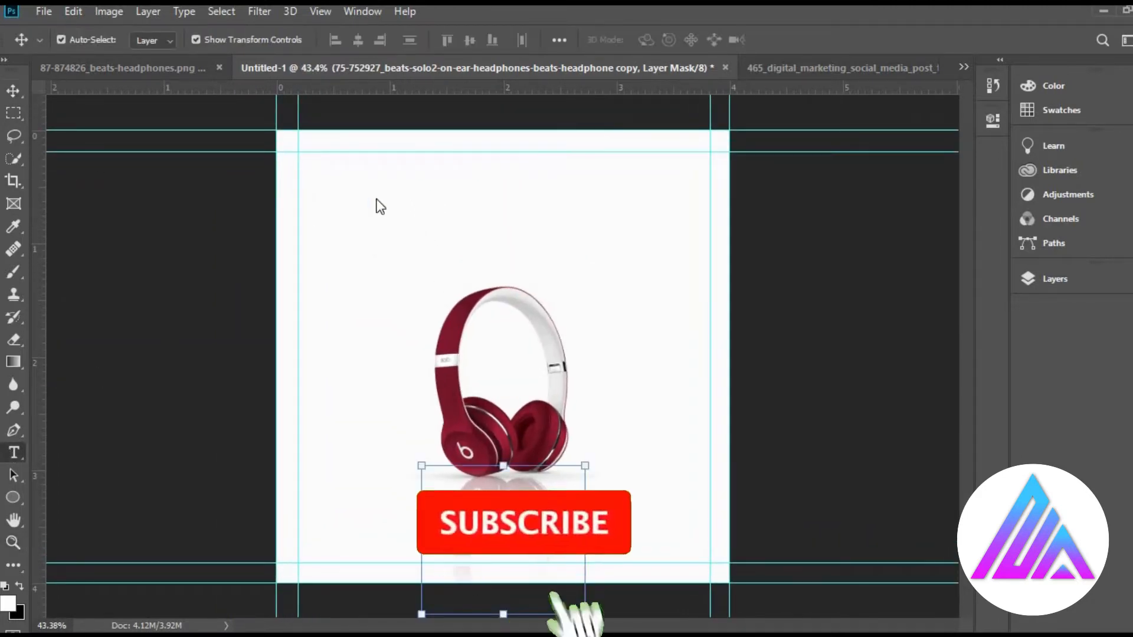
{"action": "key", "text": "t"}
{"action": "left_click", "coordinate": [324, 178]}
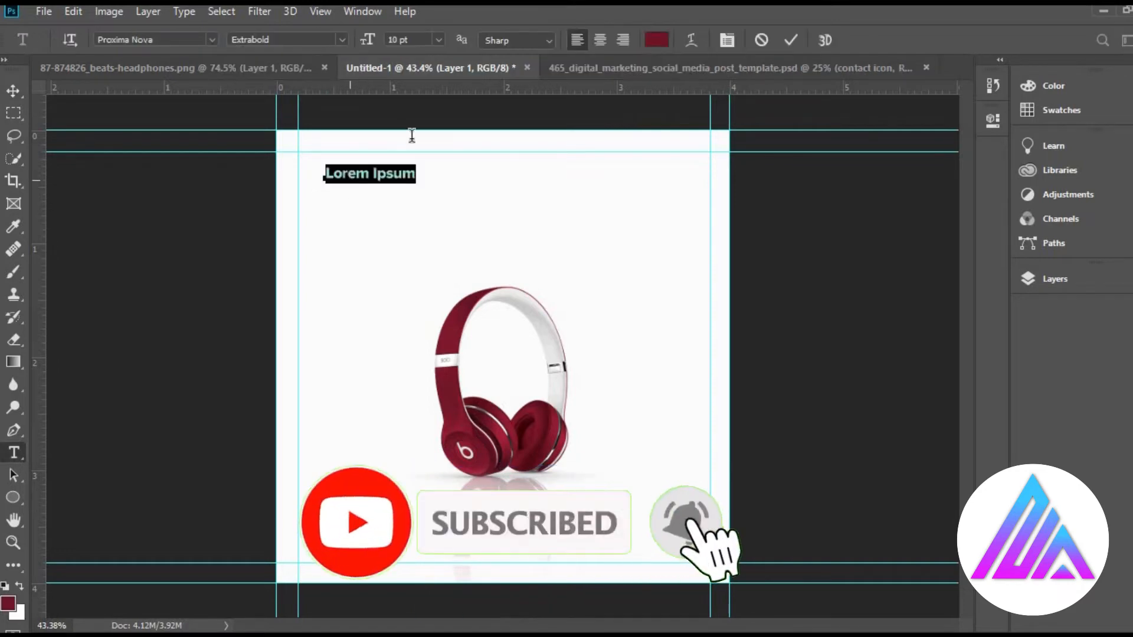
{"action": "key", "text": "BackSpace"}
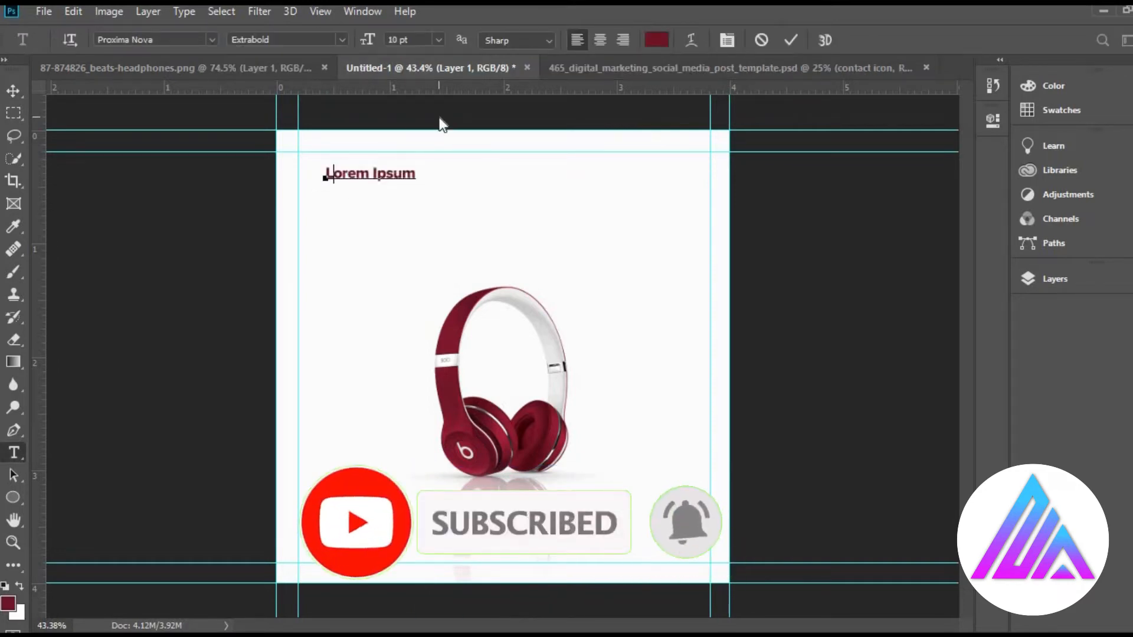
{"action": "type", "text": "LOGO HERE"}
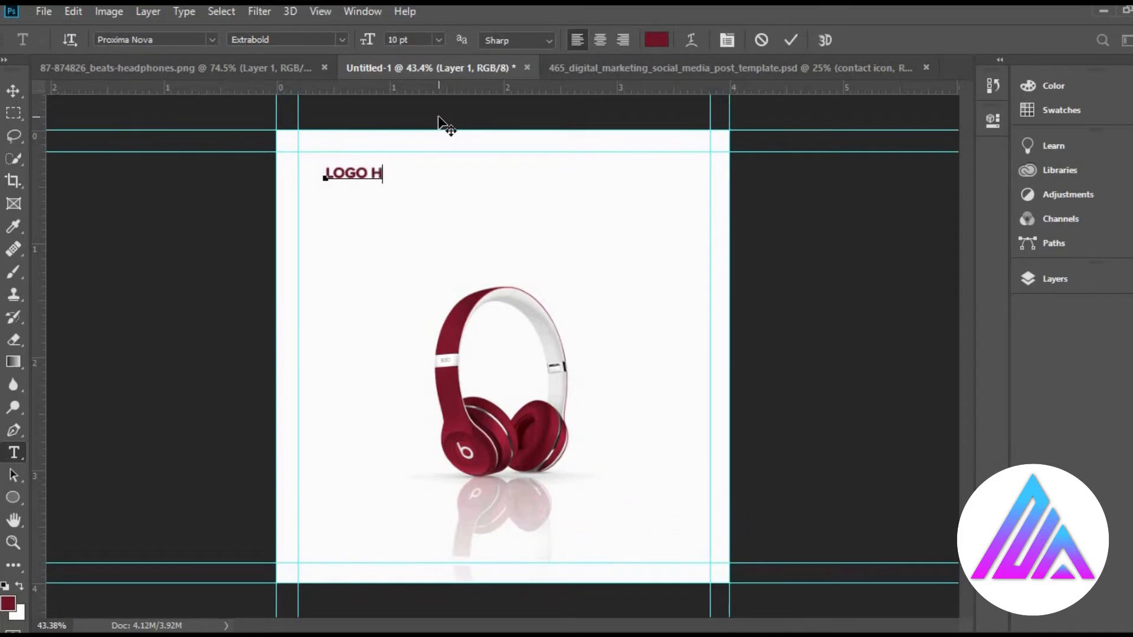
{"action": "left_click", "coordinate": [12, 89]}
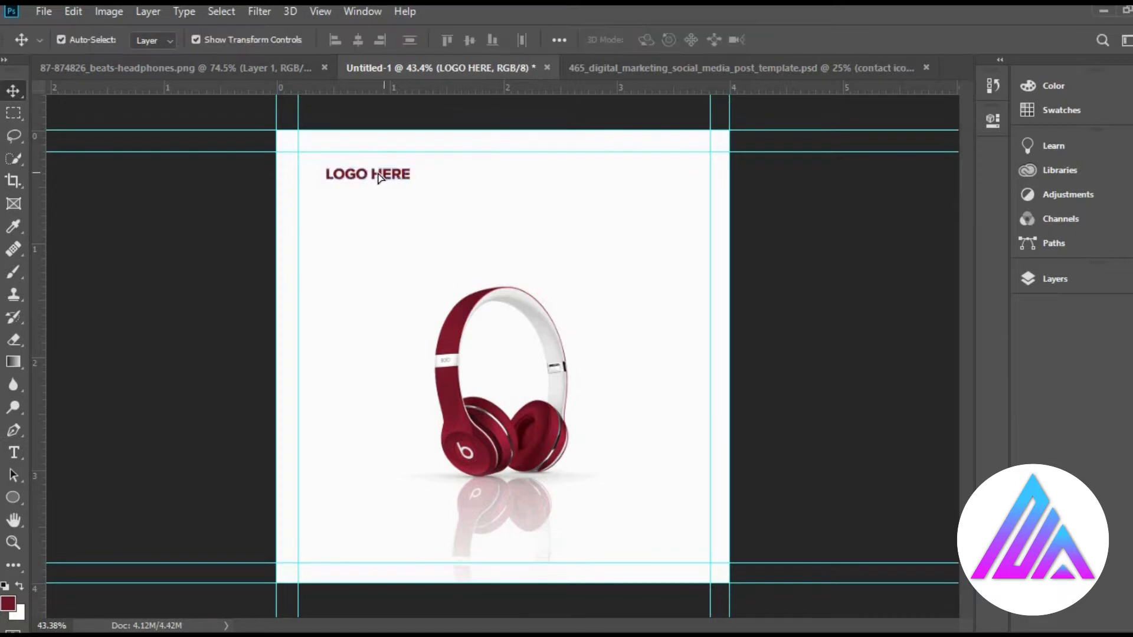
{"action": "left_click_drag", "start_coordinate": [379, 172], "coordinate": [351, 158]}
{"action": "left_click", "coordinate": [184, 335]}
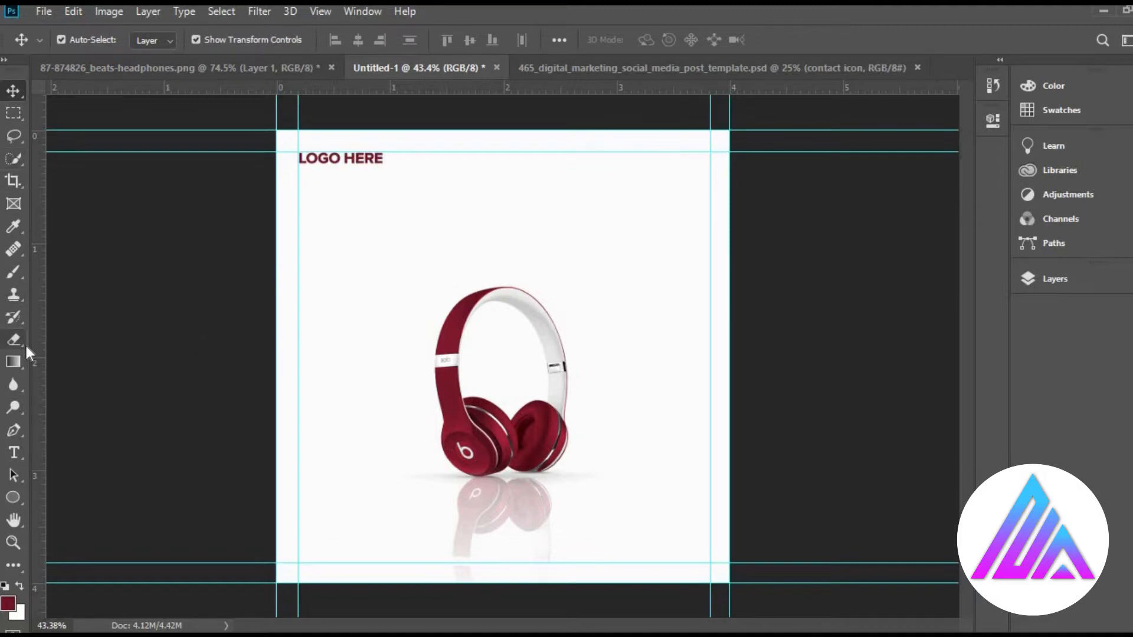
Add the text "New Arrival" in the empty area between the logo text and the headphones
{"action": "key", "text": "t"}
{"action": "left_click", "coordinate": [396, 217]}
{"action": "type", "text": "New"}
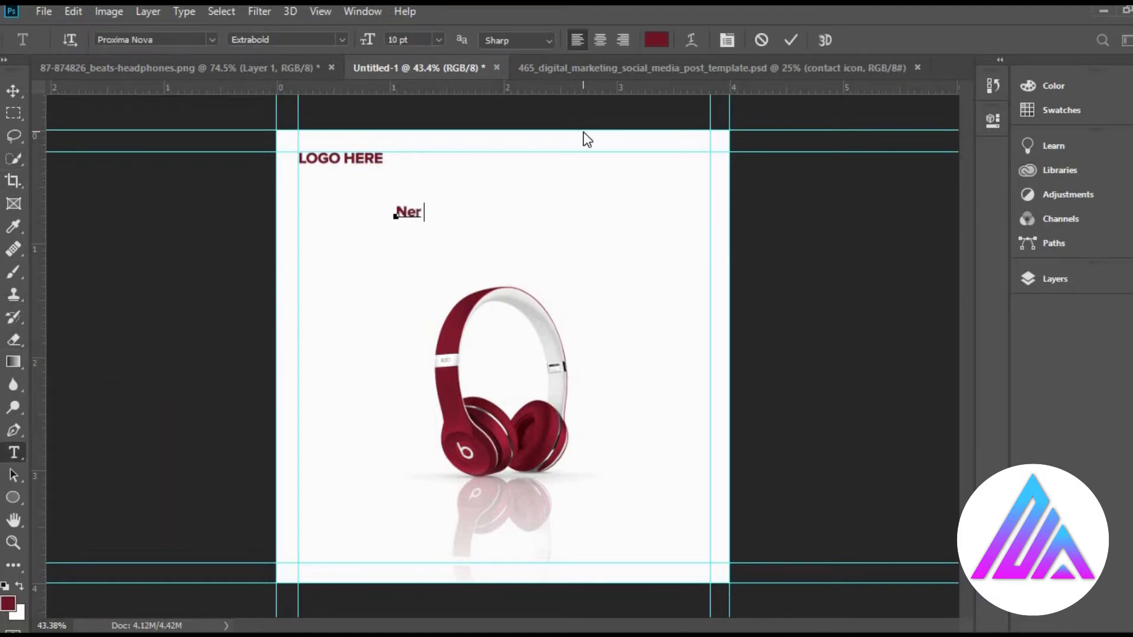
{"action": "key", "text": "BackSpace"}
{"action": "key", "text": "BackSpace"}
{"action": "key", "text": "BackSpace"}
{"action": "type", "text": "New Arrival"}
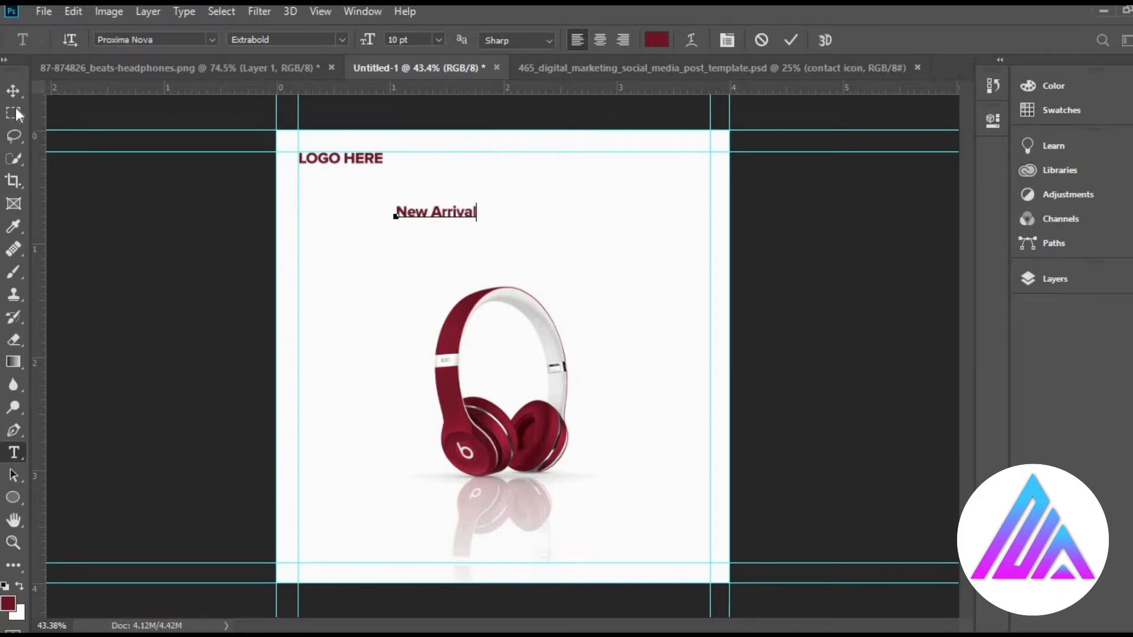
Set the colour of the "New Arrival" text to black (000000)
{"action": "left_click", "coordinate": [656, 39]}
{"action": "type", "text": "000000"}
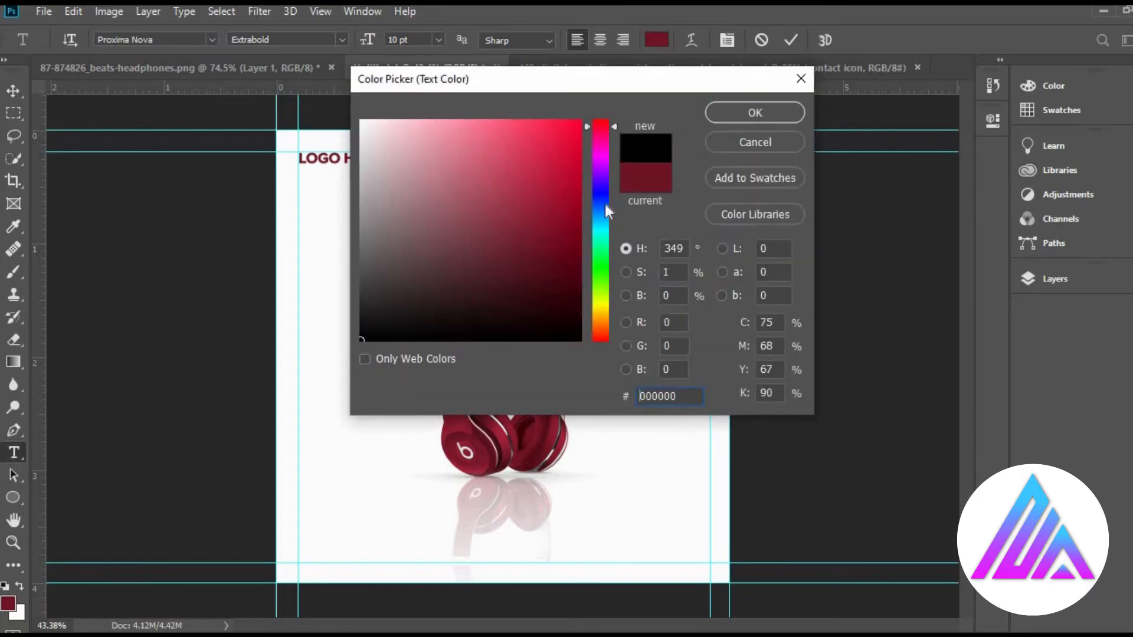
{"action": "left_click", "coordinate": [756, 113]}
{"action": "left_click", "coordinate": [12, 92]}
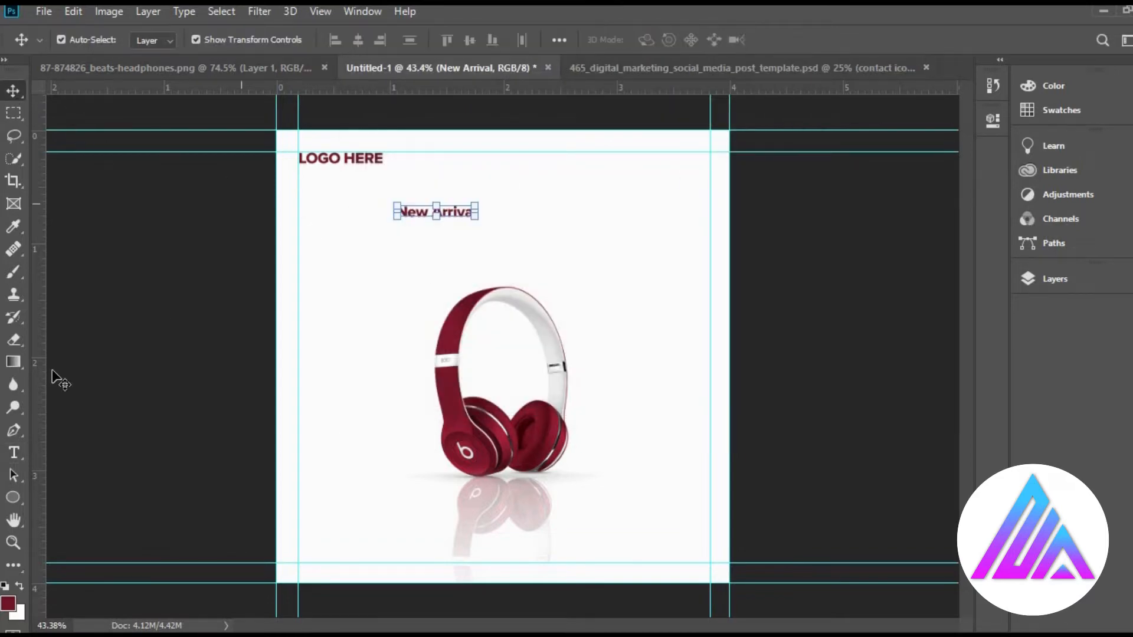
{"action": "left_click", "coordinate": [17, 449]}
{"action": "left_click", "coordinate": [656, 41]}
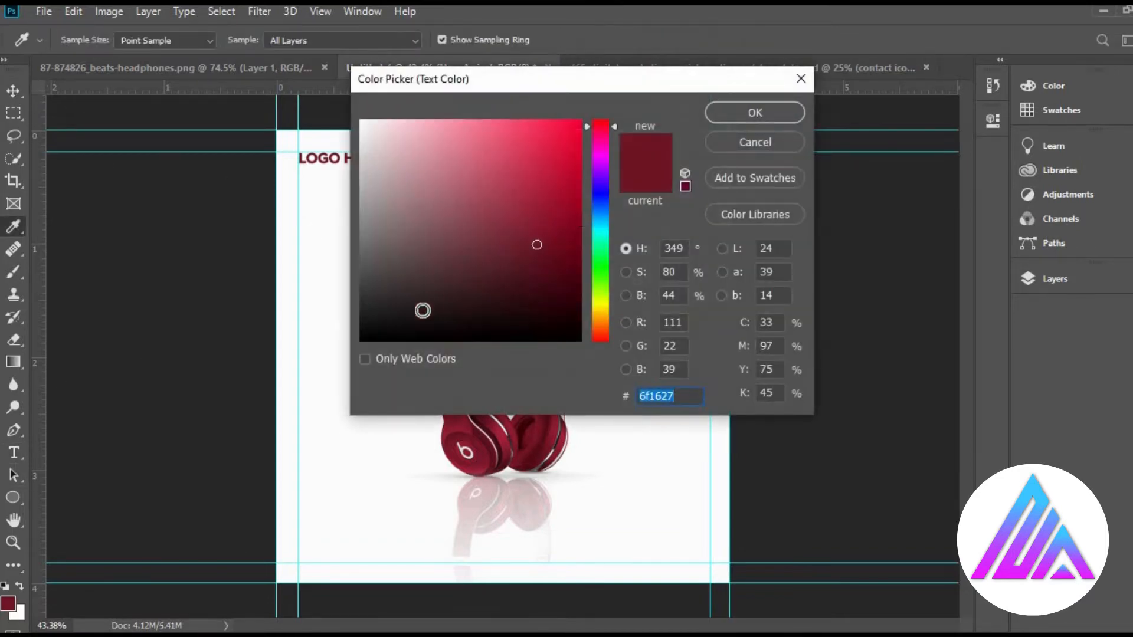
{"action": "type", "text": "000000"}
{"action": "left_click", "coordinate": [721, 112]}
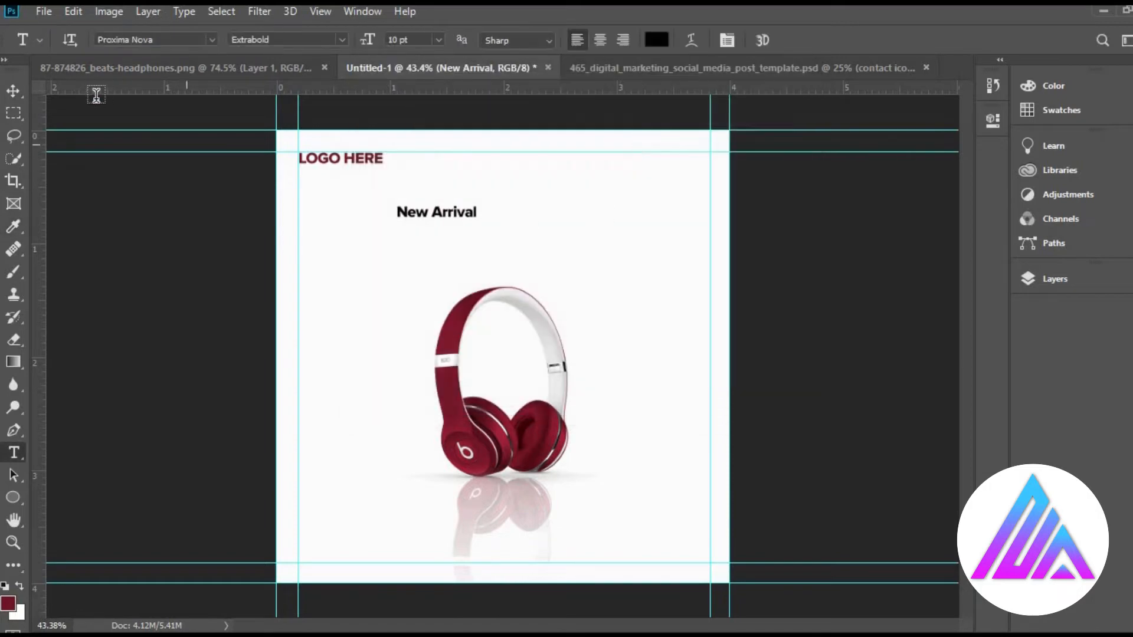
Set the "New Arrival" text to 18 pt and centre it horizontally above the headphones
{"action": "left_click", "coordinate": [15, 90]}
{"action": "key", "text": "t"}
{"action": "left_click", "coordinate": [438, 40]}
{"action": "left_click", "coordinate": [420, 197]}
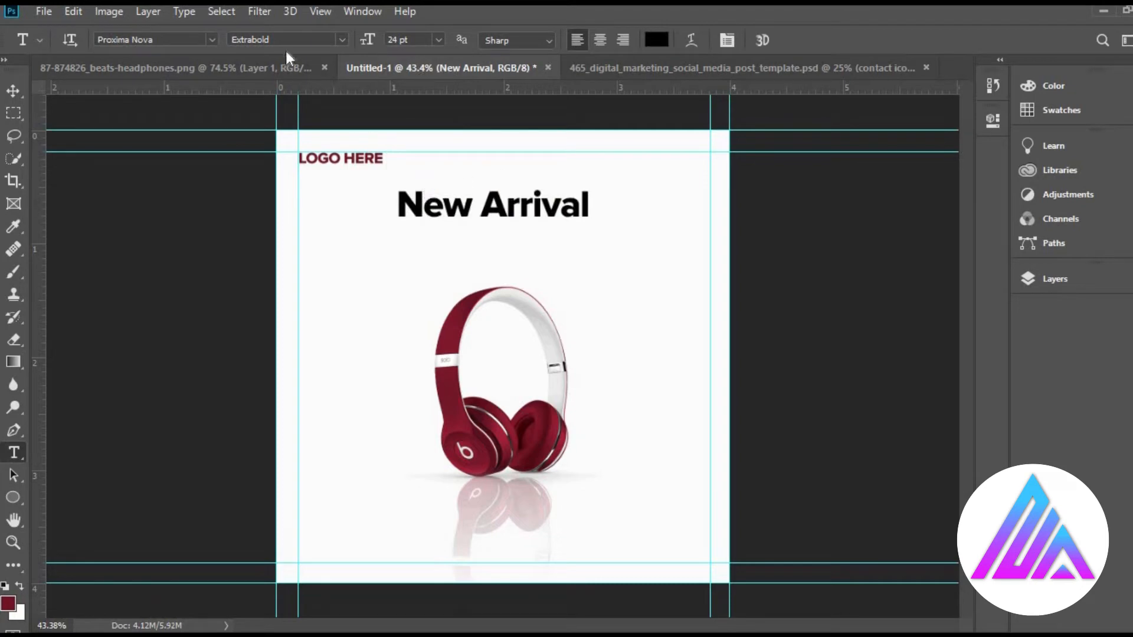
{"action": "left_click", "coordinate": [439, 39]}
{"action": "left_click", "coordinate": [423, 183]}
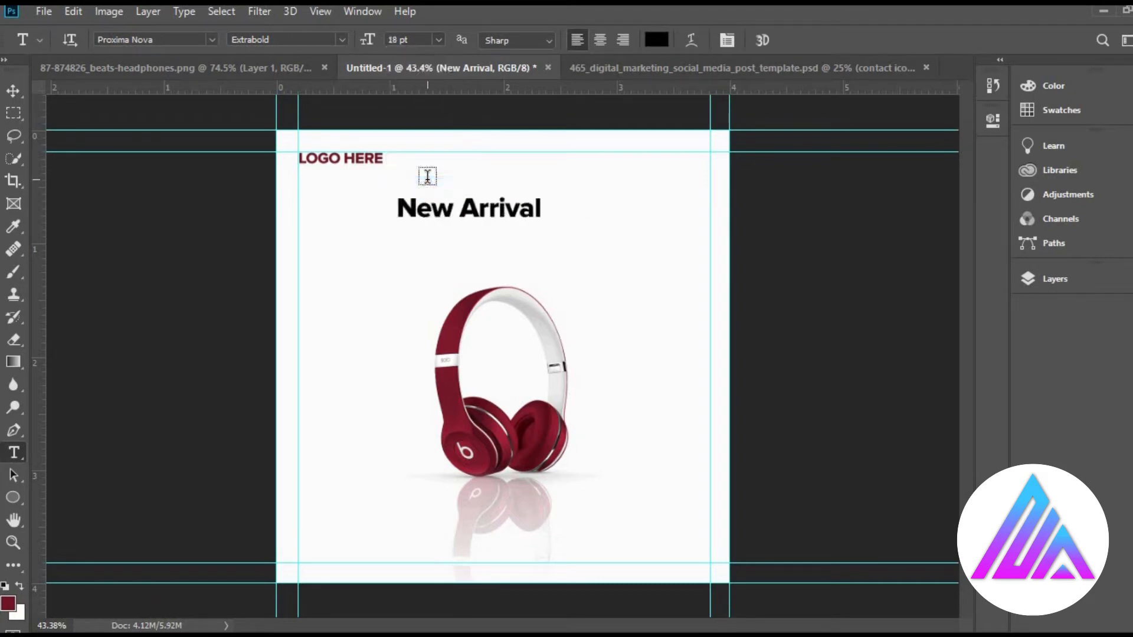
{"action": "key", "text": "v"}
{"action": "left_click_drag", "start_coordinate": [549, 212], "coordinate": [584, 211]}
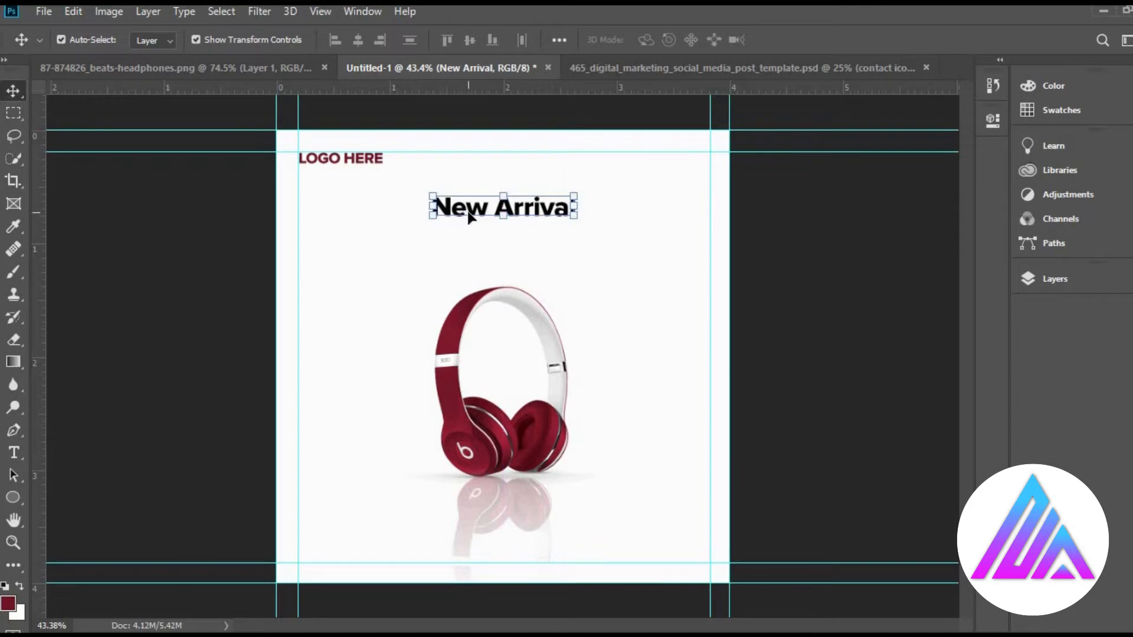
Duplicate the "New Arrival" text directly beneath itself and change the copy's wording to "HEADPHONE"
{"action": "left_click_drag", "start_coordinate": [469, 217], "coordinate": [469, 238]}
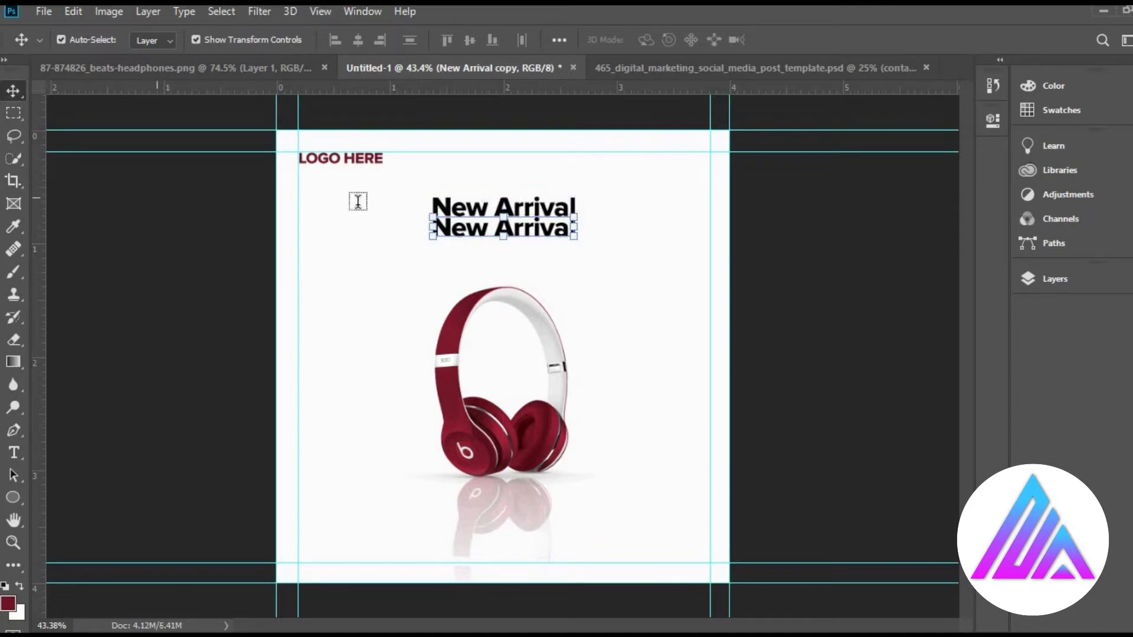
{"action": "key", "text": "t"}
{"action": "left_click_drag", "start_coordinate": [573, 230], "coordinate": [381, 233]}
{"action": "type", "text": "H"}
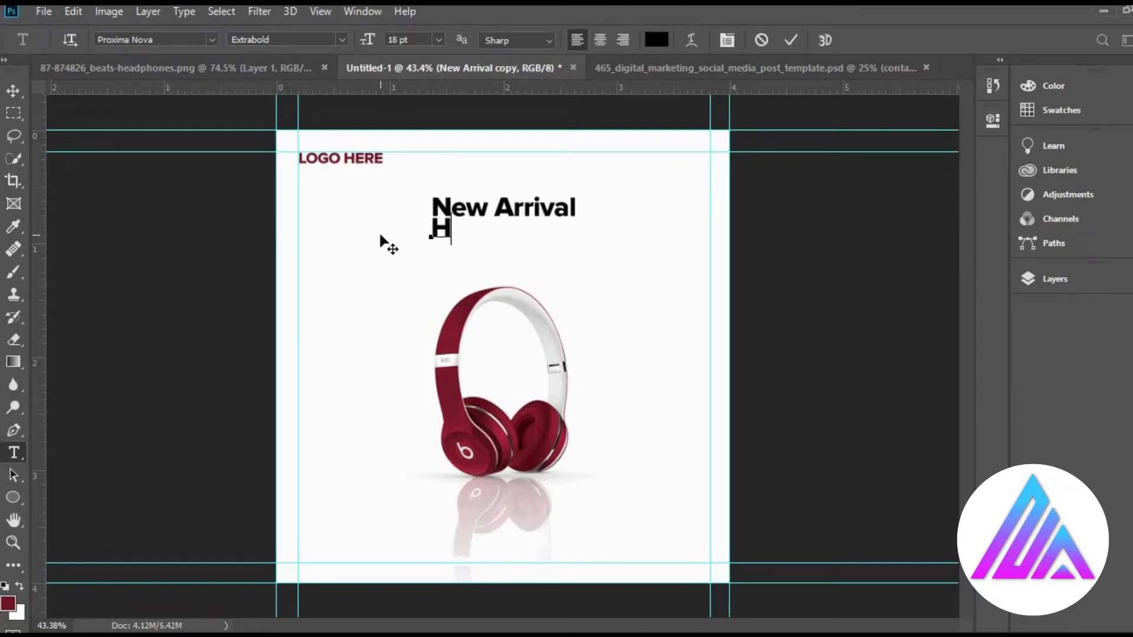
{"action": "type", "text": "EADPHONE"}
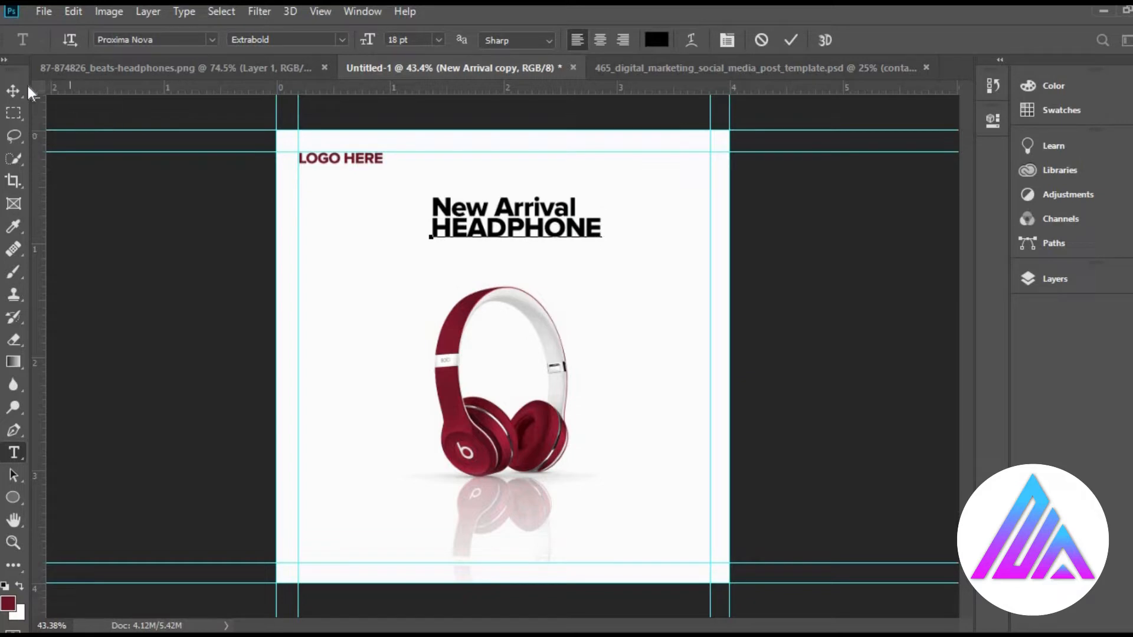
{"action": "left_click", "coordinate": [14, 91]}
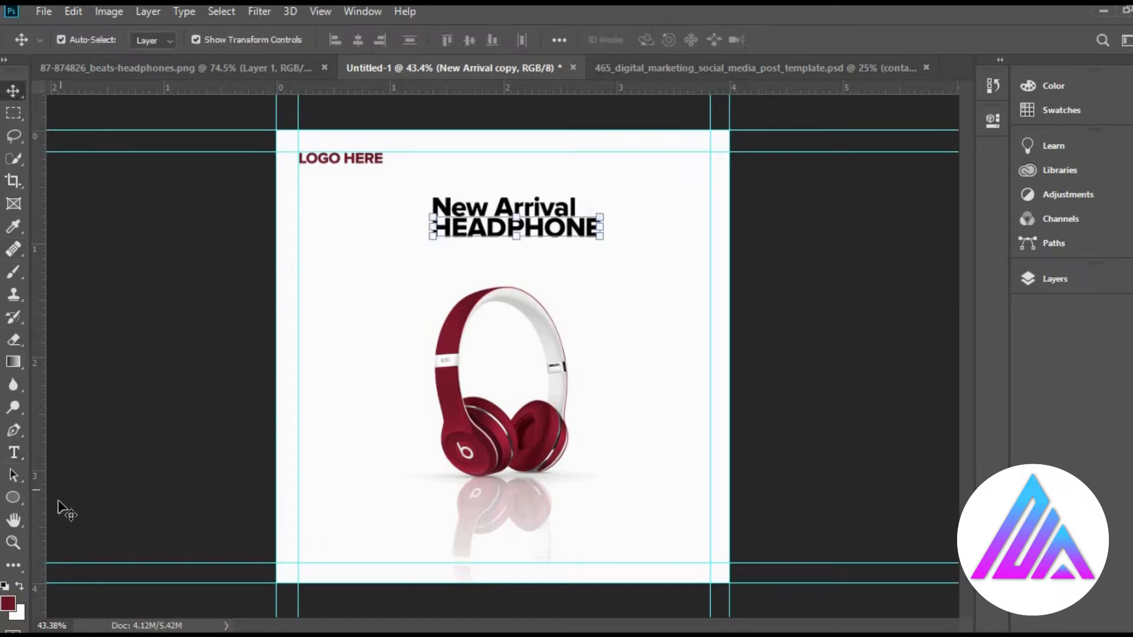
Set the colour of the "HEADPHONE" text to dark red 6f1627
{"action": "key", "text": "t"}
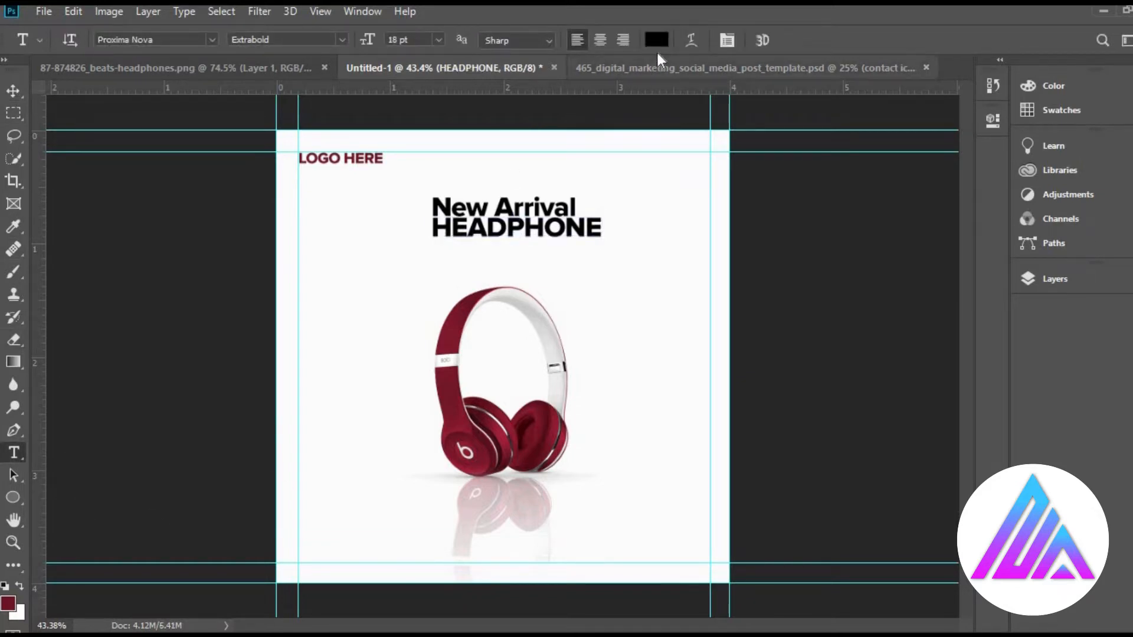
{"action": "left_click", "coordinate": [657, 41]}
{"action": "type", "text": "6f1627"}
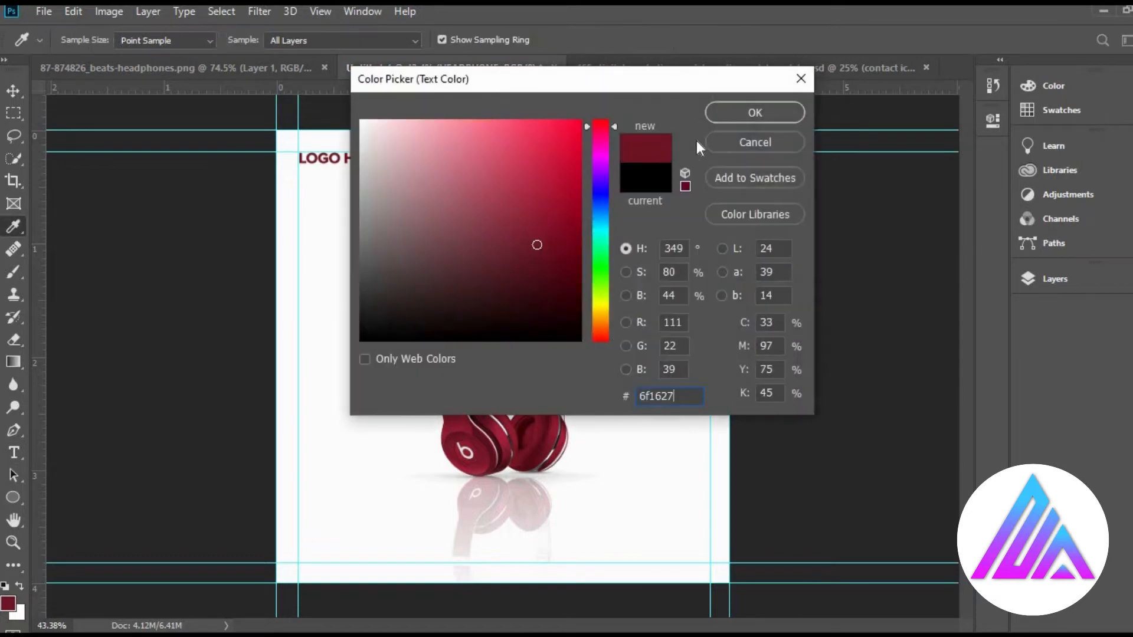
{"action": "left_click", "coordinate": [719, 112]}
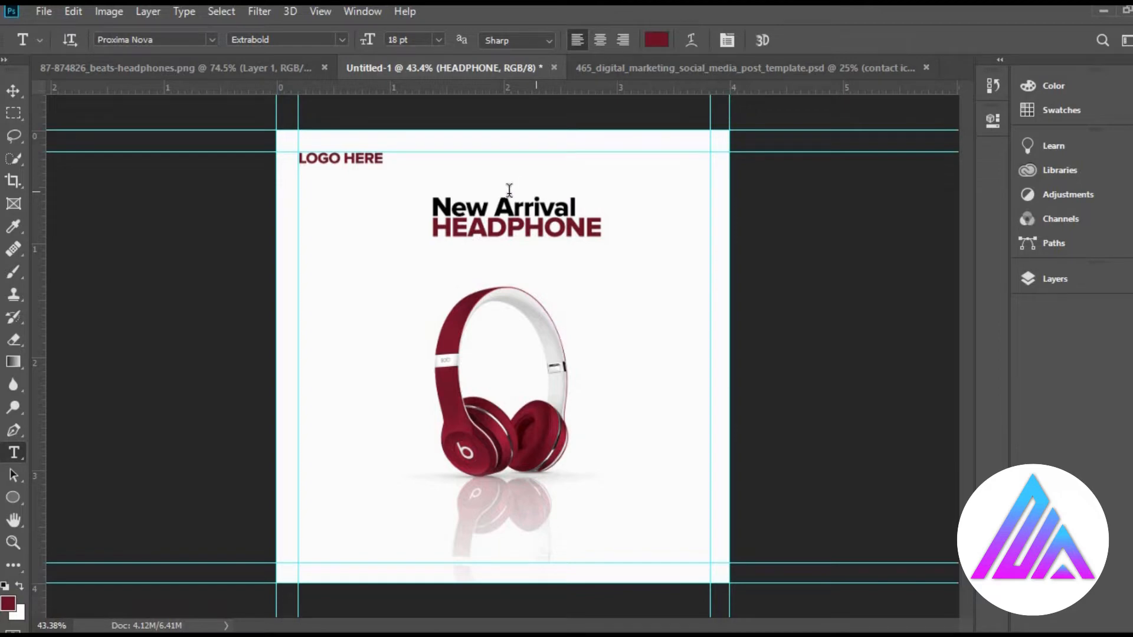
Centre the "HEADPHONE" line under "New Arrival" and nudge it down slightly to widen the gap between them
{"action": "left_click", "coordinate": [15, 94]}
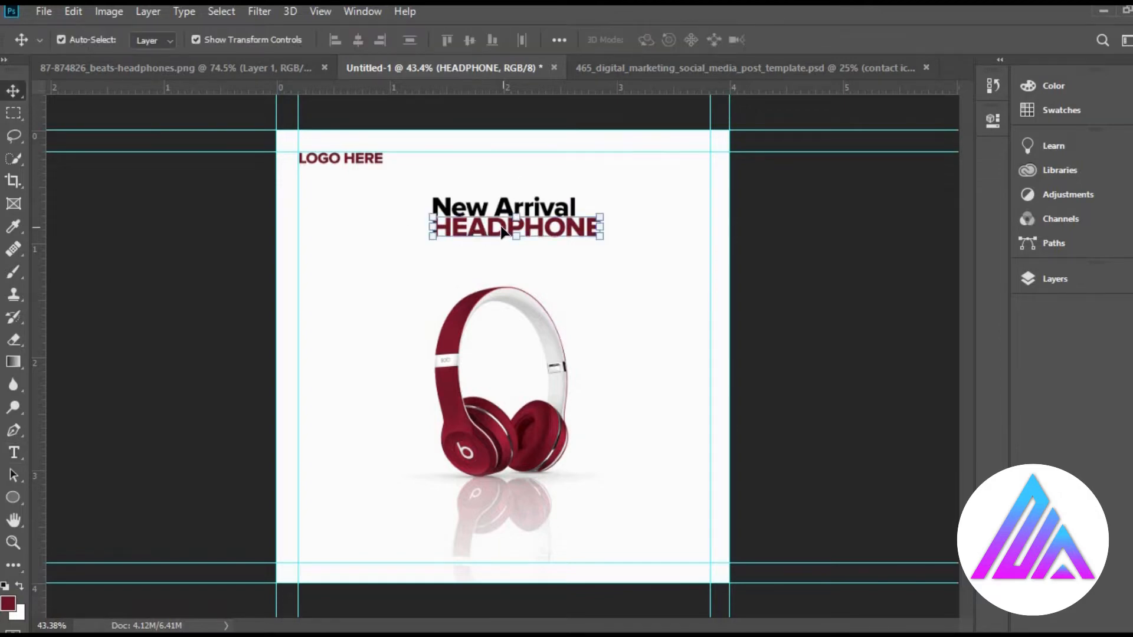
{"action": "left_click_drag", "start_coordinate": [501, 230], "coordinate": [489, 234]}
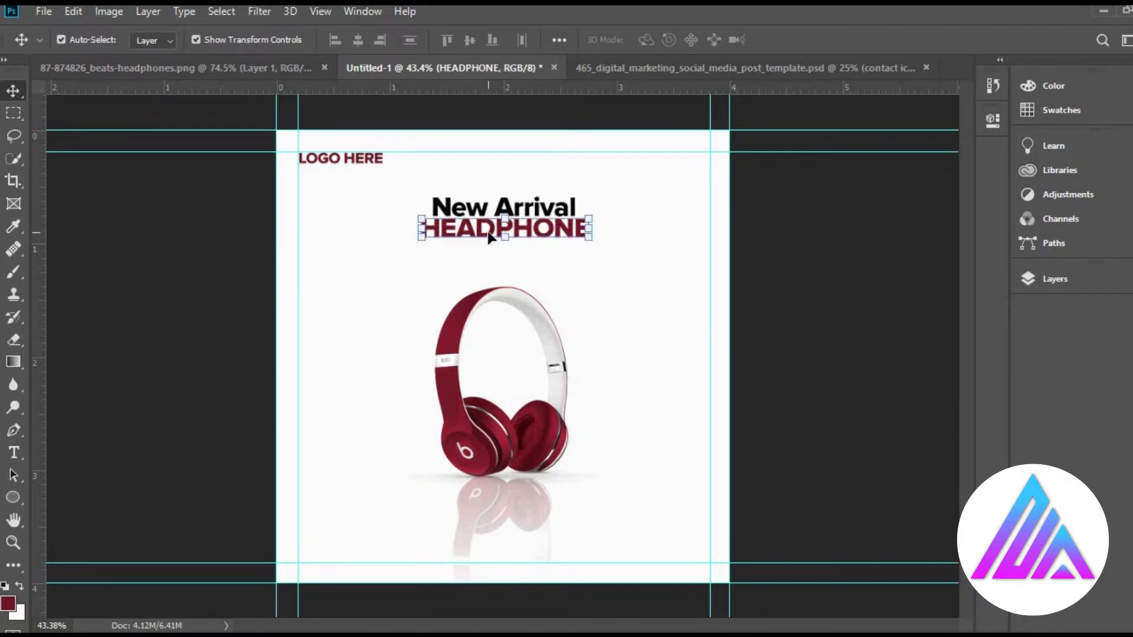
{"action": "key", "text": "Down"}
{"action": "key", "text": "Down"}
{"action": "key", "text": "Down"}
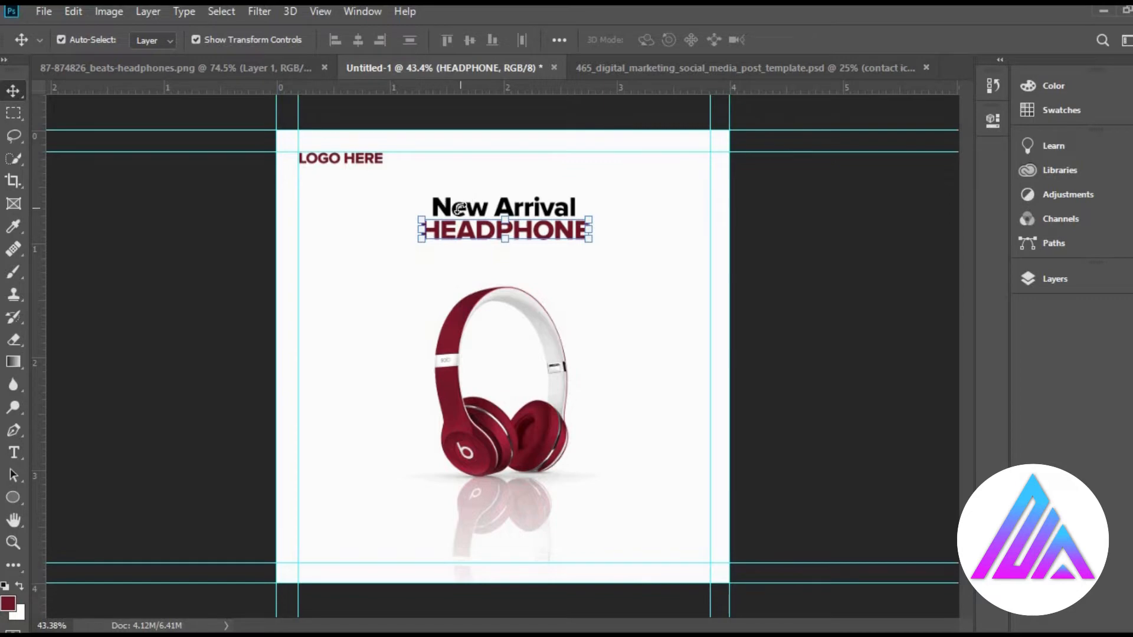
Scale the "New Arrival" and "HEADPHONE" lines together to about 112.39% and keep them centred above the headphones
{"action": "key", "text": "z"}
{"action": "left_click", "coordinate": [538, 281]}
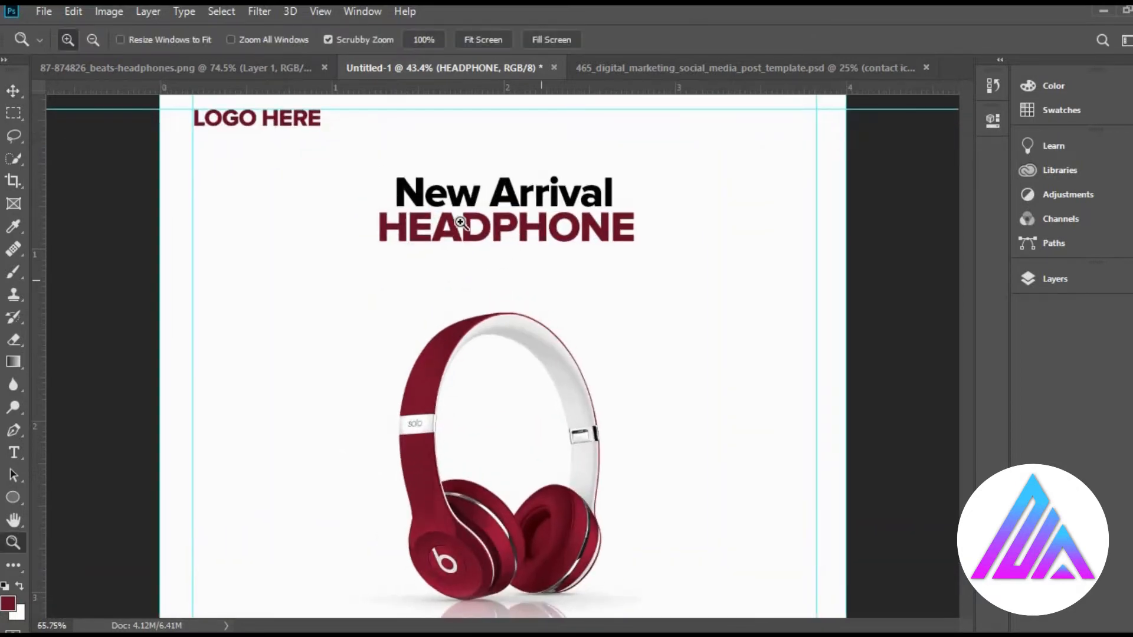
{"action": "scroll", "coordinate": [458, 222], "scroll_direction": "up", "scroll_amount": 1}
{"action": "key", "text": "v"}
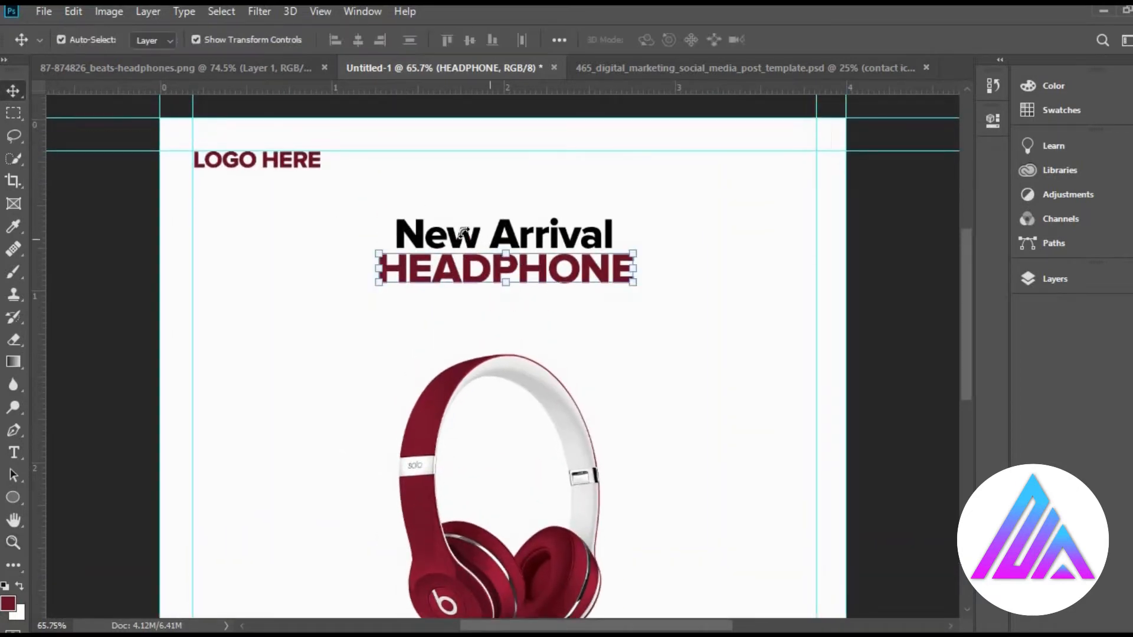
{"action": "left_click", "coordinate": [414, 235], "text": "shift"}
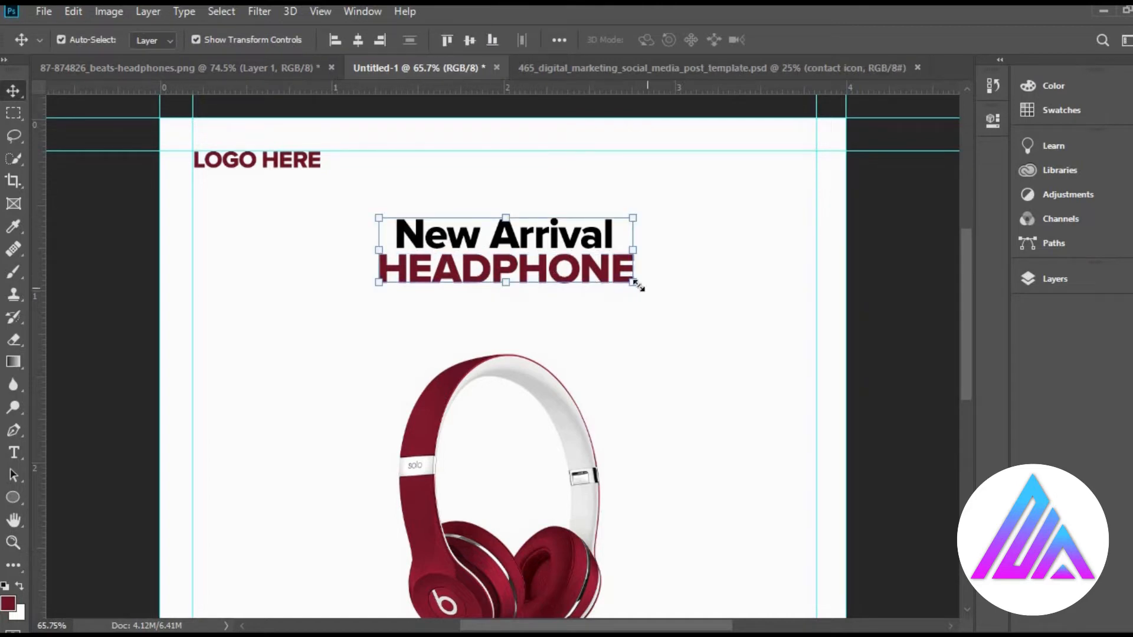
{"action": "left_click_drag", "start_coordinate": [642, 291], "coordinate": [614, 278]}
{"action": "key", "text": "Return"}
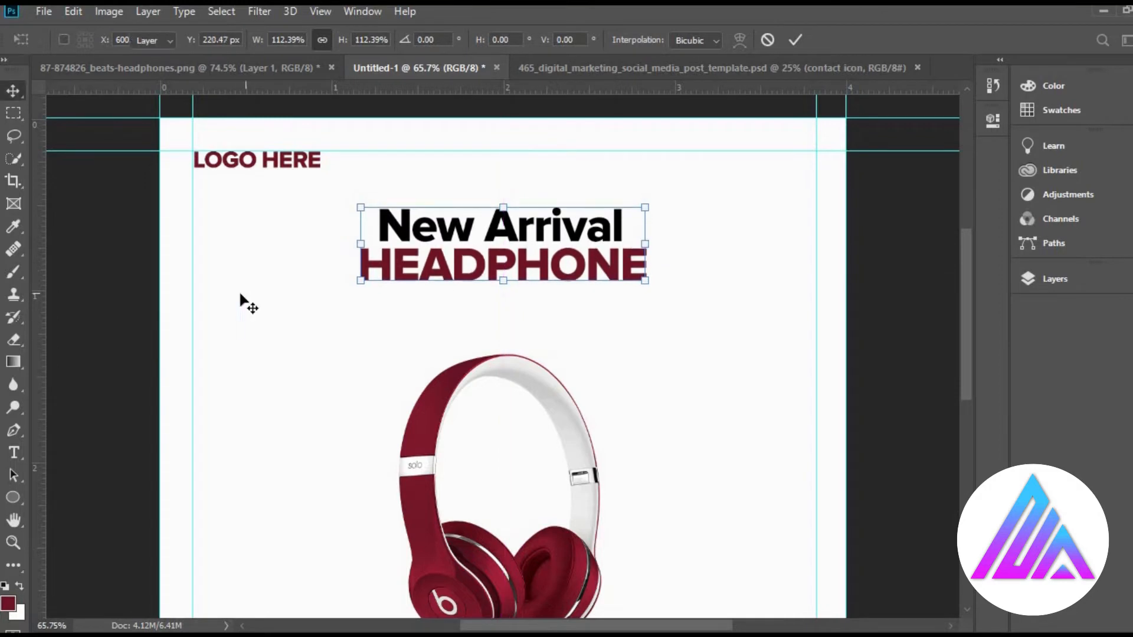
Add the text "Today Super offer" between the "HEADPHONE" line and the headphones
{"action": "left_click", "coordinate": [14, 453]}
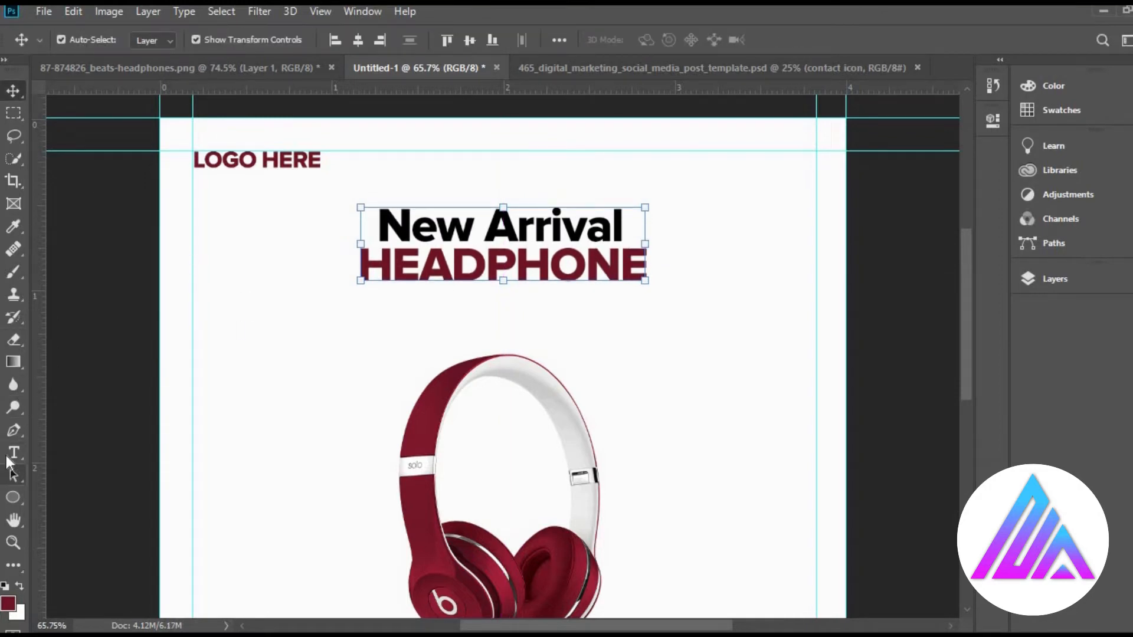
{"action": "left_click", "coordinate": [549, 326]}
{"action": "type", "text": "T"}
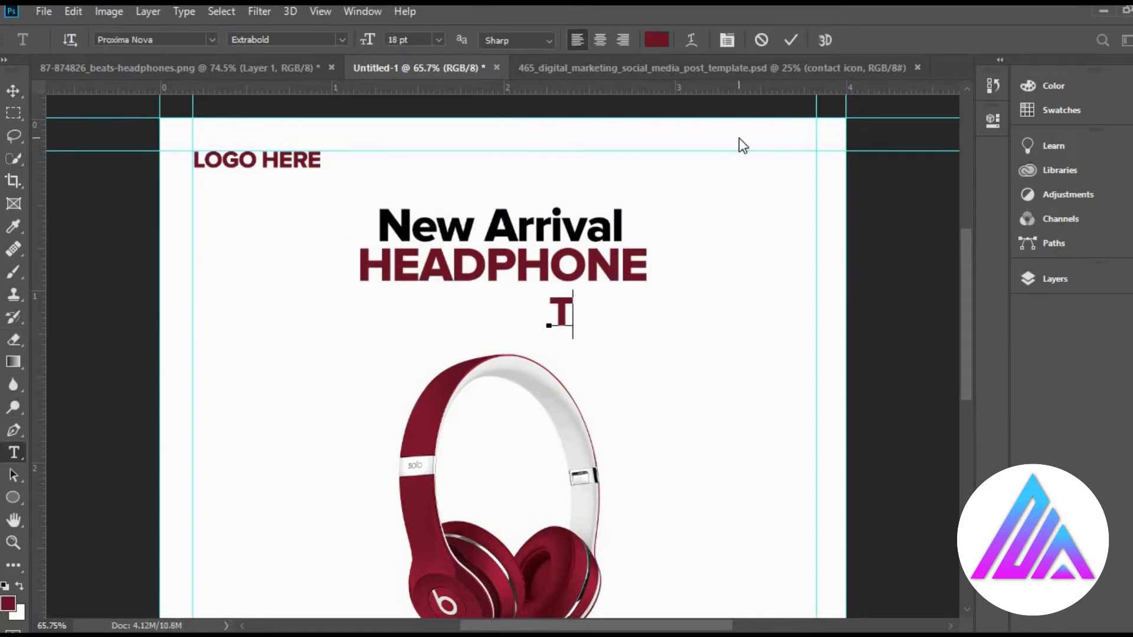
{"action": "type", "text": "odat"}
{"action": "key", "text": "Left"}
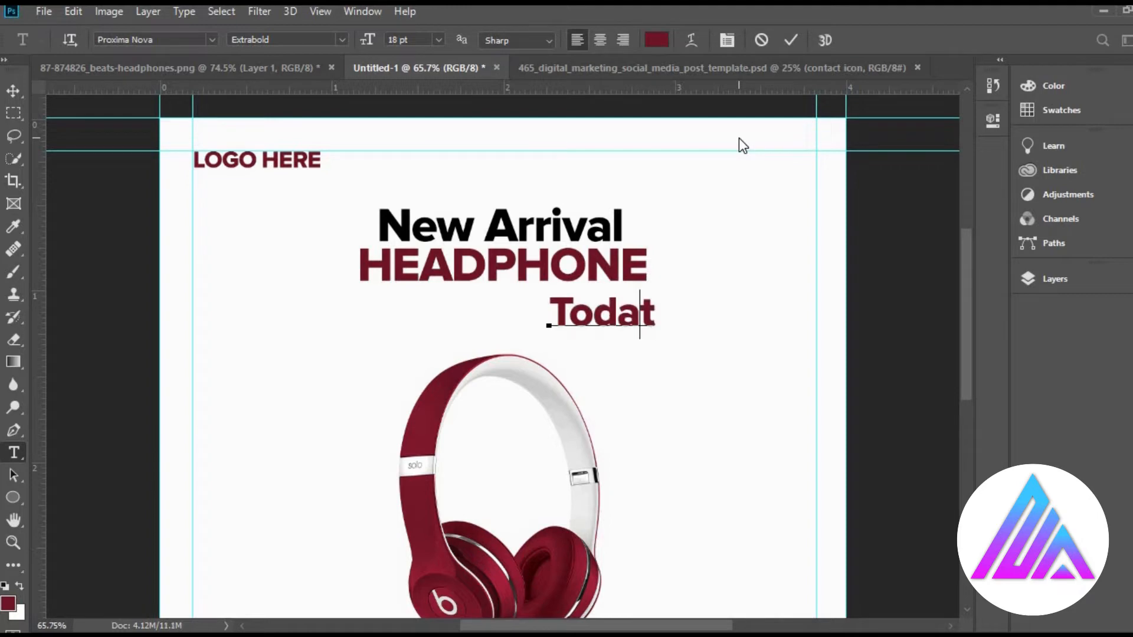
{"action": "key", "text": "Delete"}
{"action": "type", "text": "y S"}
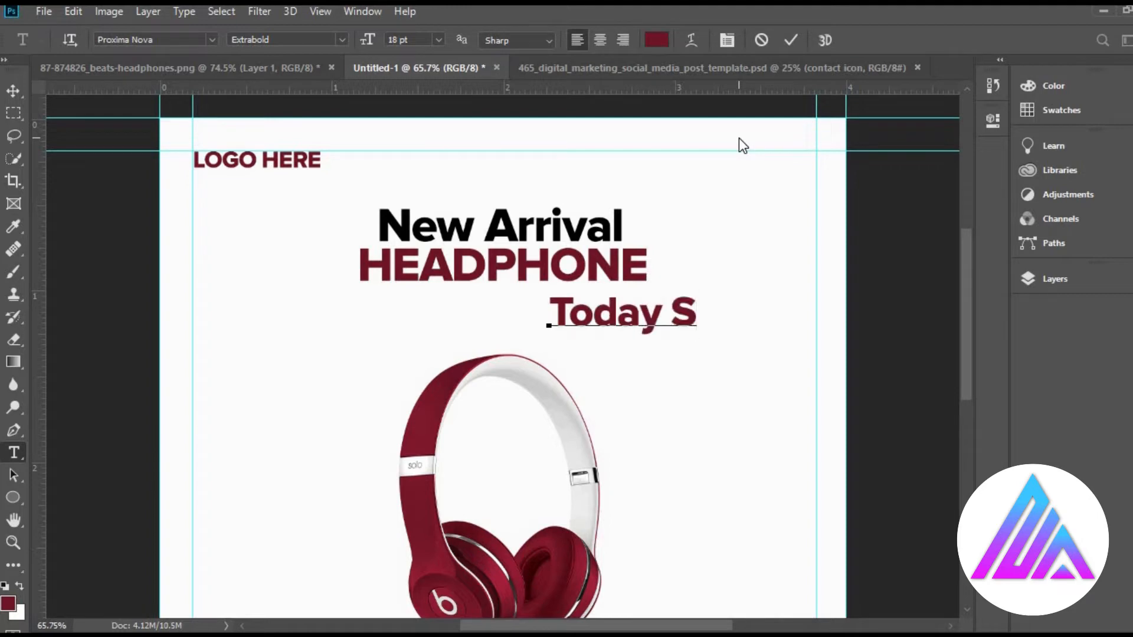
{"action": "type", "text": "up"}
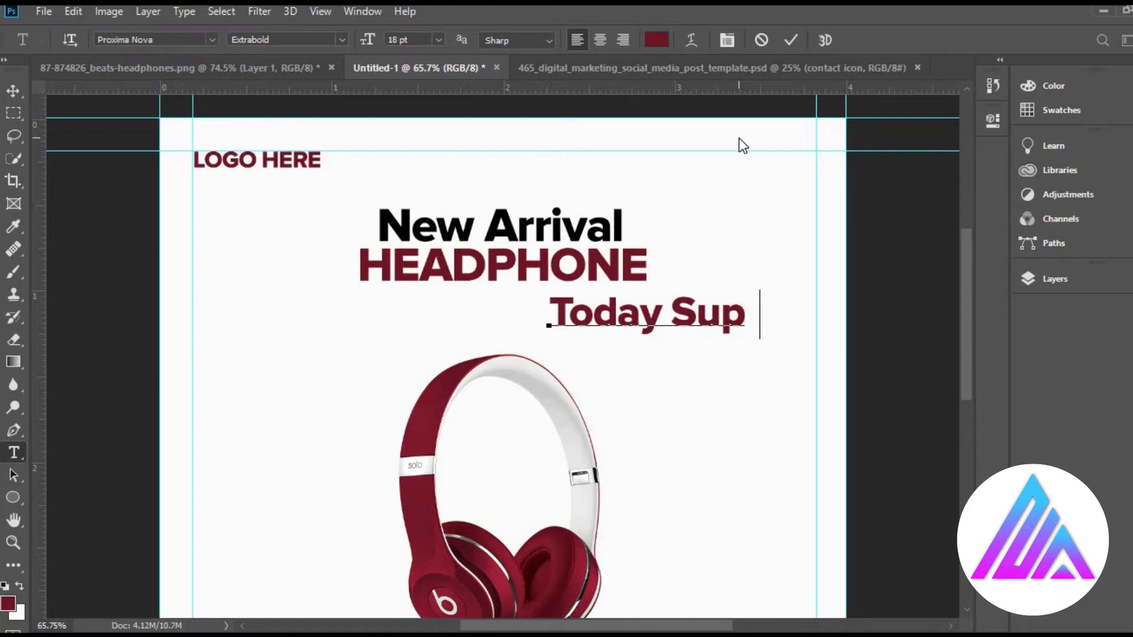
{"action": "key", "text": "BackSpace"}
{"action": "type", "text": "r"}
{"action": "key", "text": "BackSpace"}
{"action": "type", "text": "r"}
{"action": "key", "text": "BackSpace"}
{"action": "type", "text": "Super o"}
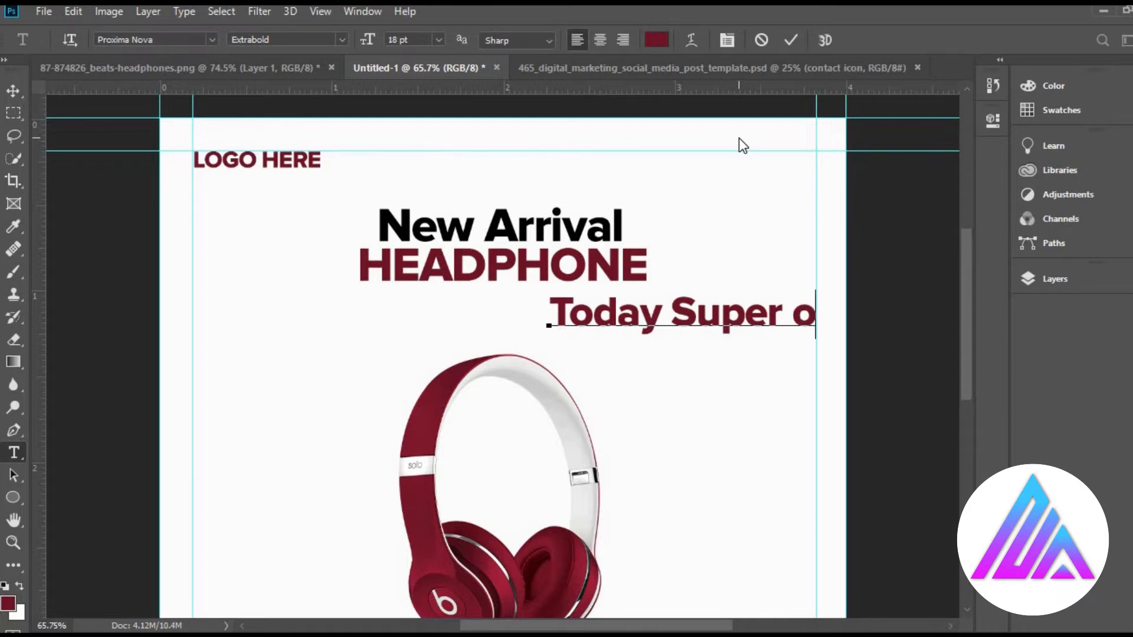
{"action": "type", "text": "ff"}
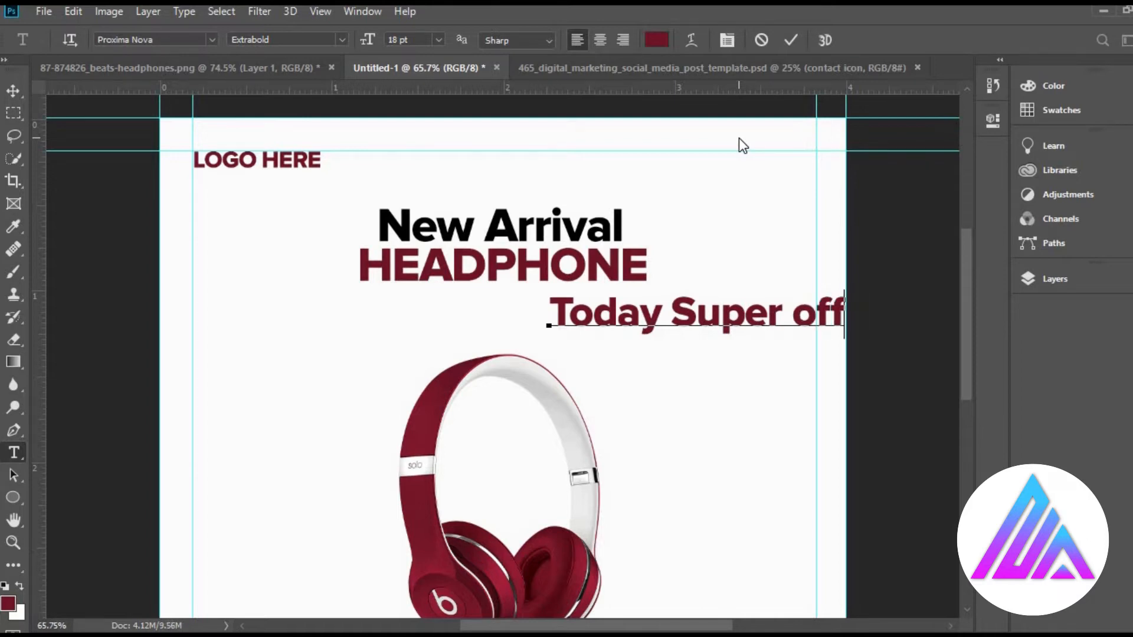
{"action": "left_click", "coordinate": [13, 90]}
Set the "Today Super offer" text to 12 pt and colour it black
{"action": "left_click", "coordinate": [13, 453]}
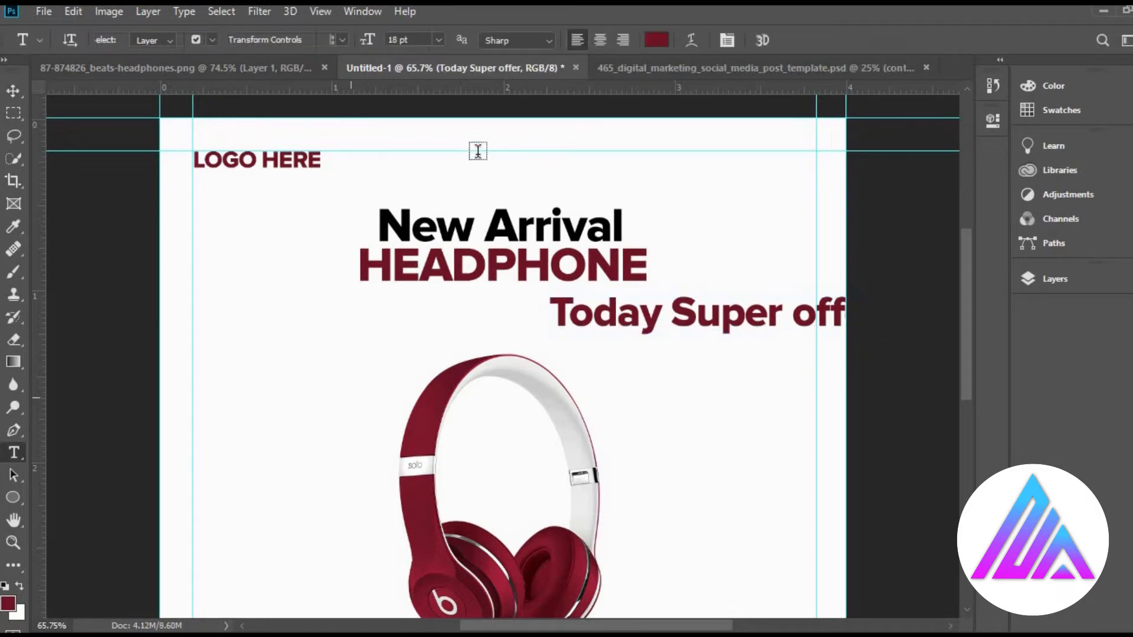
{"action": "left_click", "coordinate": [440, 40]}
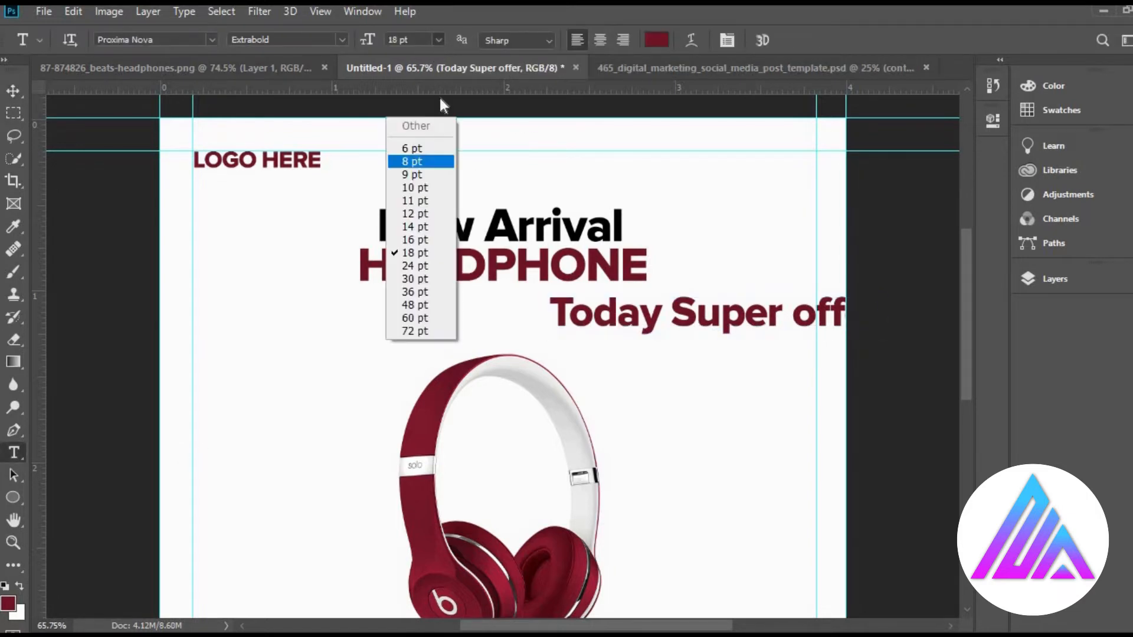
{"action": "left_click", "coordinate": [430, 219]}
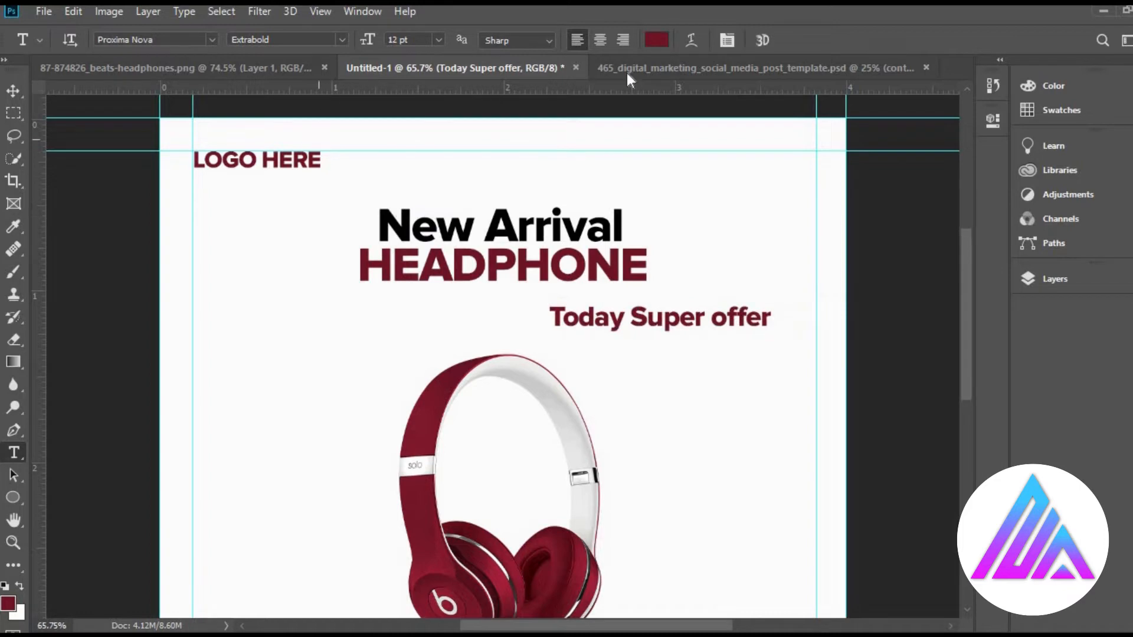
{"action": "left_click", "coordinate": [657, 40]}
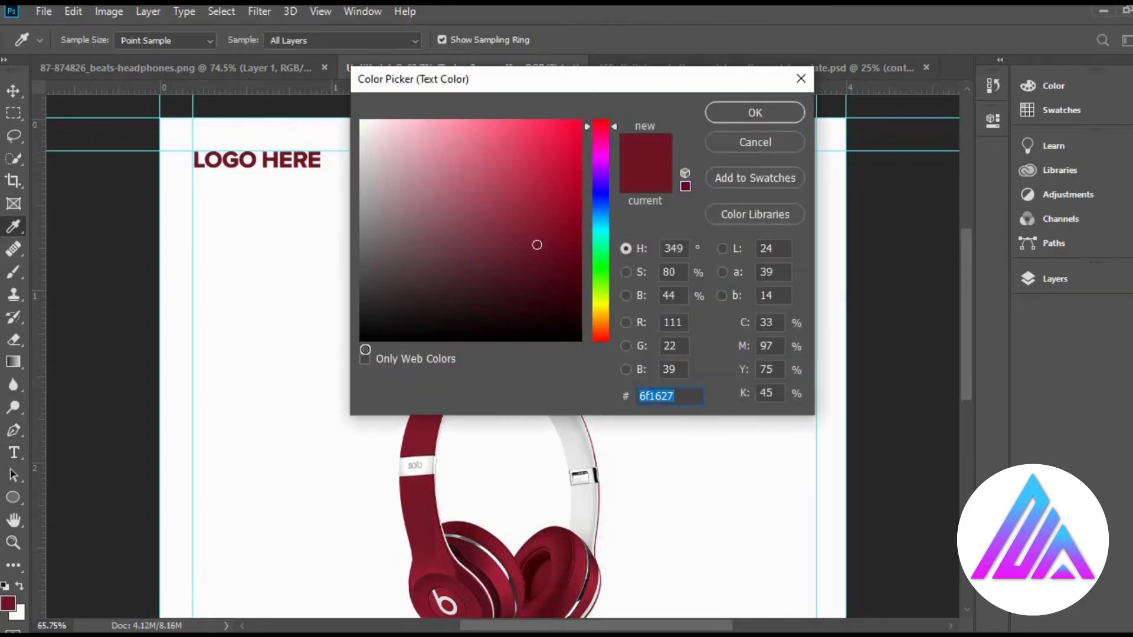
{"action": "left_click", "coordinate": [362, 341]}
{"action": "left_click", "coordinate": [738, 112]}
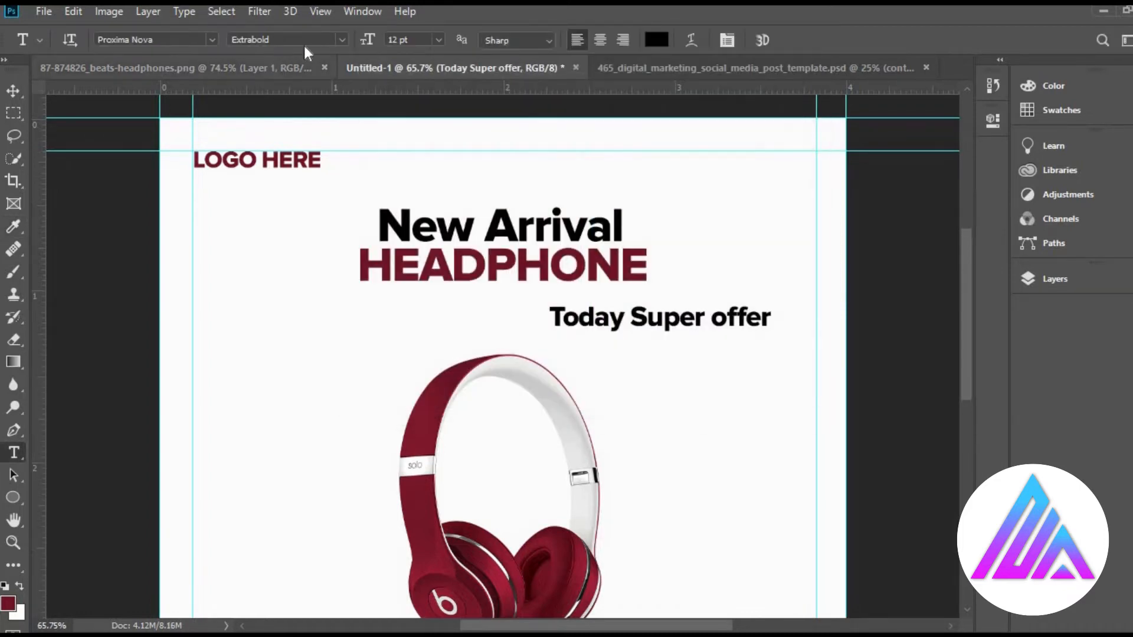
Set the "Today Super offer" text to Light at 10 pt and move it directly under "HEADPHONE", aligned with that word's right end
{"action": "left_click", "coordinate": [342, 39]}
{"action": "left_click", "coordinate": [300, 53]}
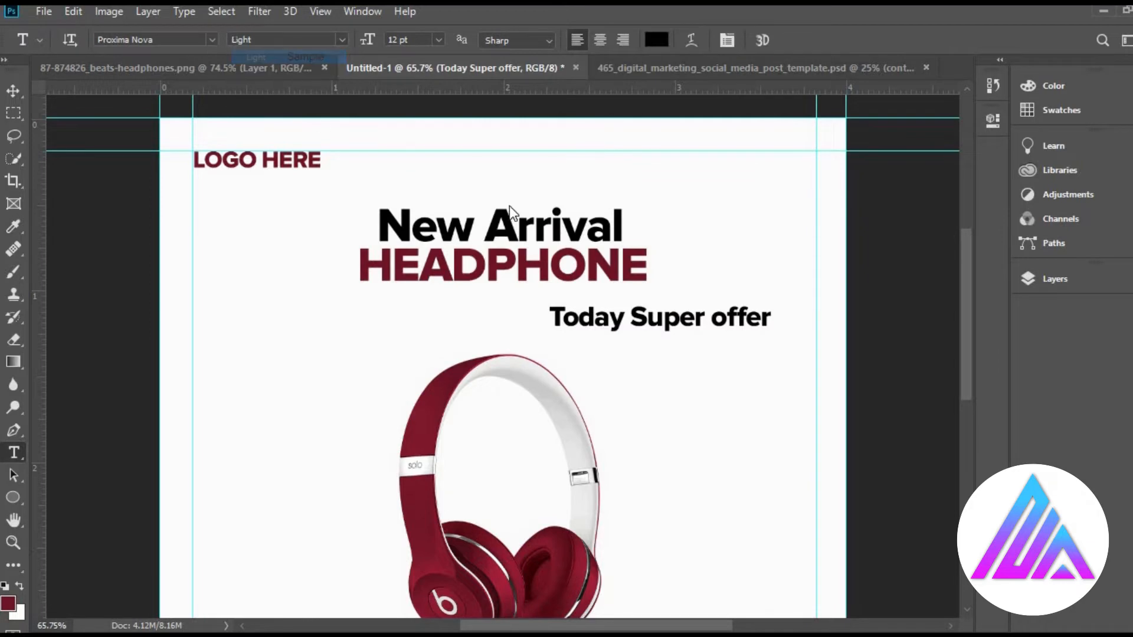
{"action": "left_click", "coordinate": [440, 40]}
{"action": "left_click", "coordinate": [429, 117]}
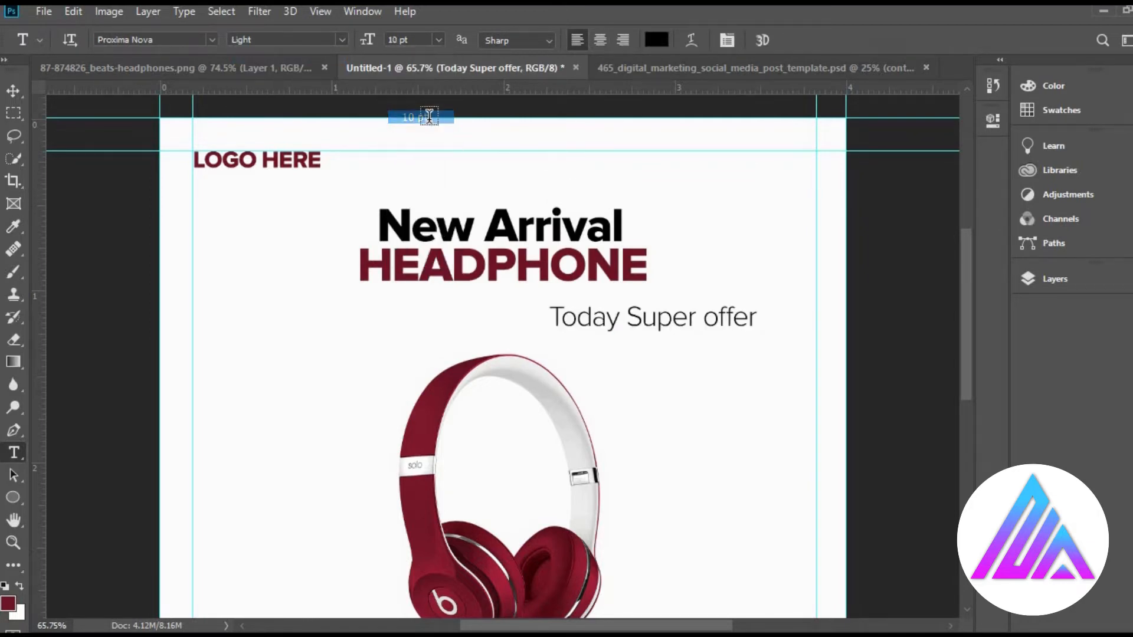
{"action": "left_click", "coordinate": [13, 90]}
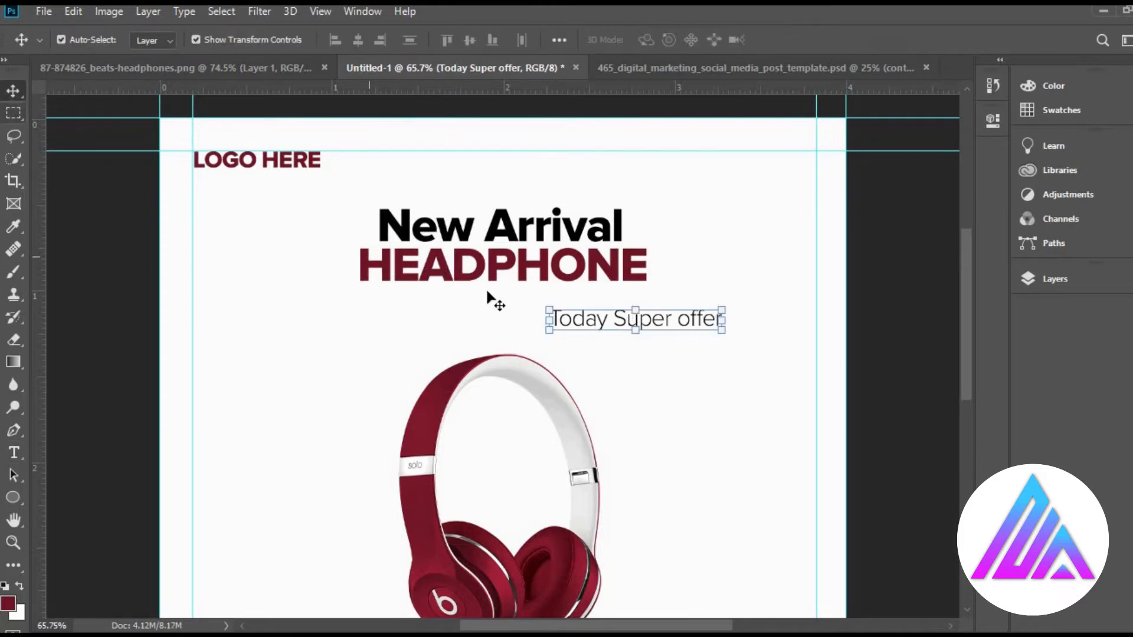
{"action": "left_click_drag", "start_coordinate": [585, 318], "coordinate": [515, 307]}
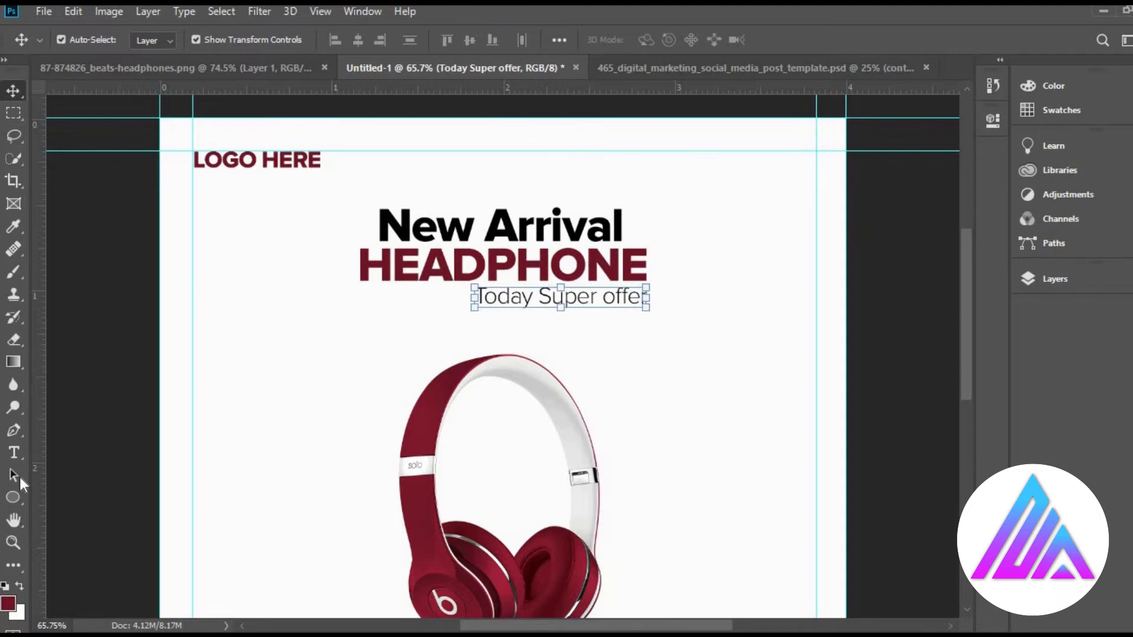
Draw a thin dark red rectangle about 167 by 10 px beside "Today Super offer", starting at the left end of "HEADPHONE"
{"action": "mouse_move", "coordinate": [16, 500]}
{"action": "left_mouse_down"}
{"action": "mouse_move", "coordinate": [47, 487]}
{"action": "mouse_move", "coordinate": [52, 501]}
{"action": "left_mouse_up"}
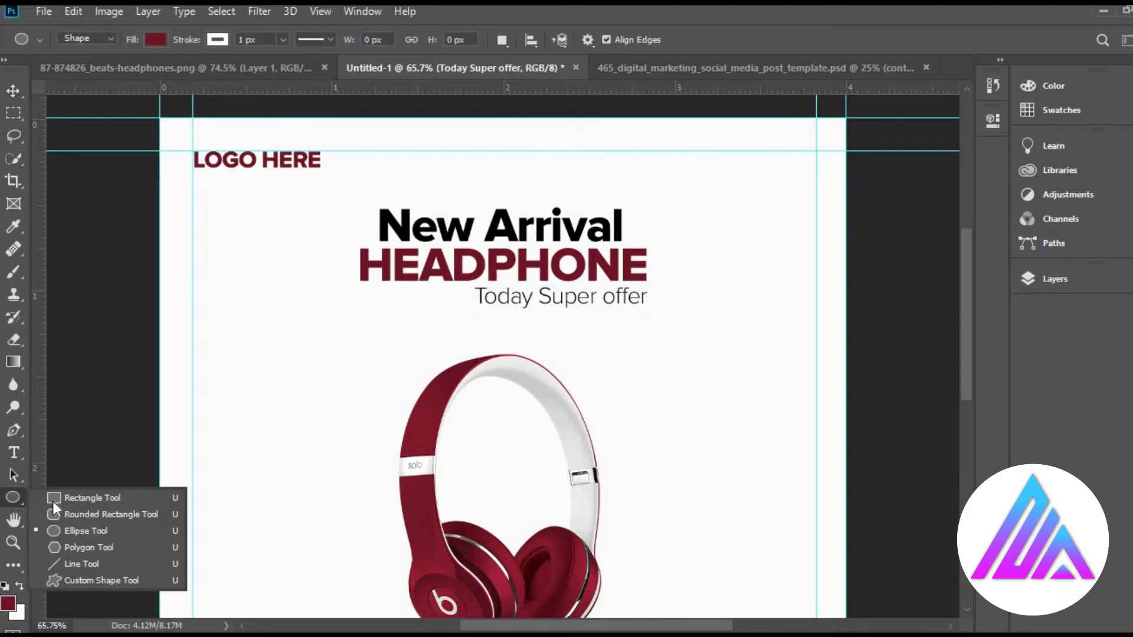
{"action": "left_click", "coordinate": [52, 497]}
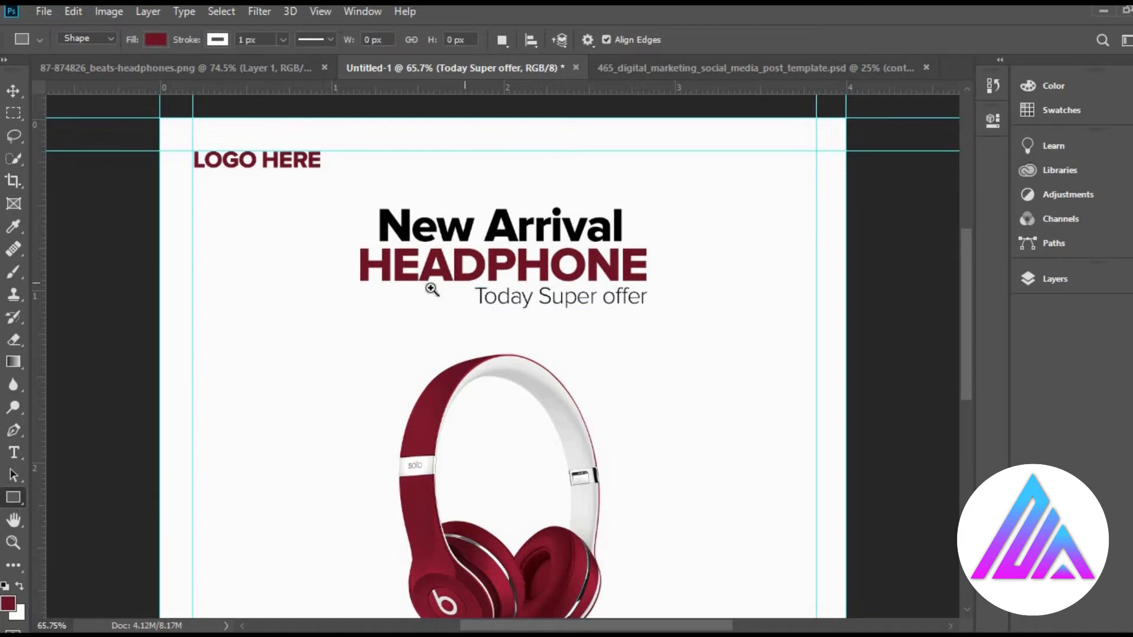
{"action": "key", "text": "z"}
{"action": "left_click_drag", "start_coordinate": [420, 287], "coordinate": [462, 321]}
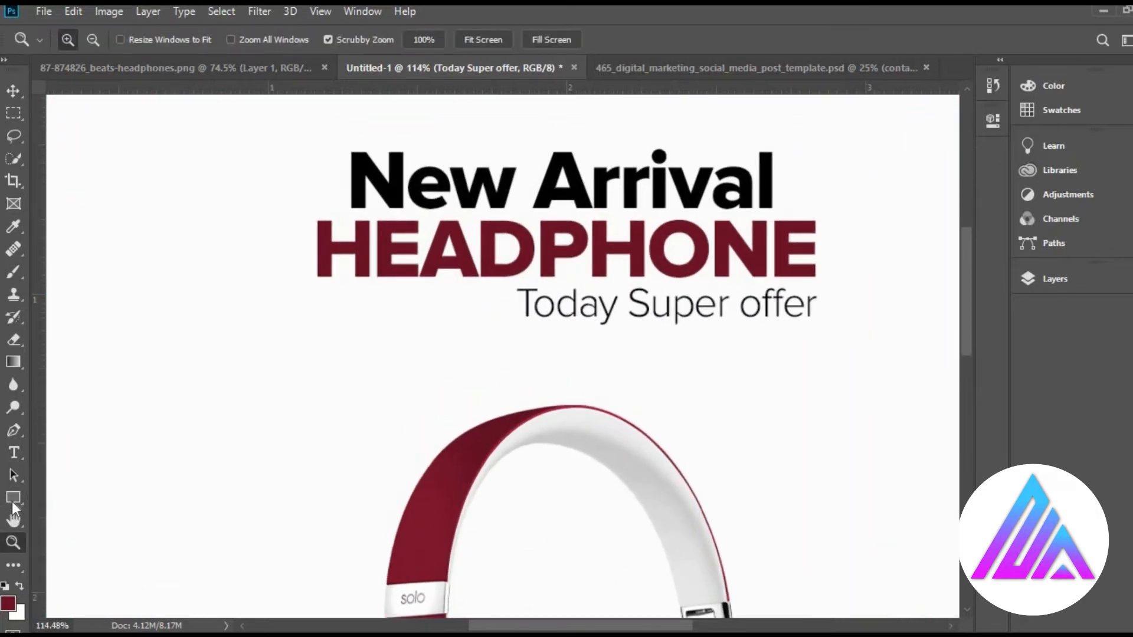
{"action": "key", "text": "u"}
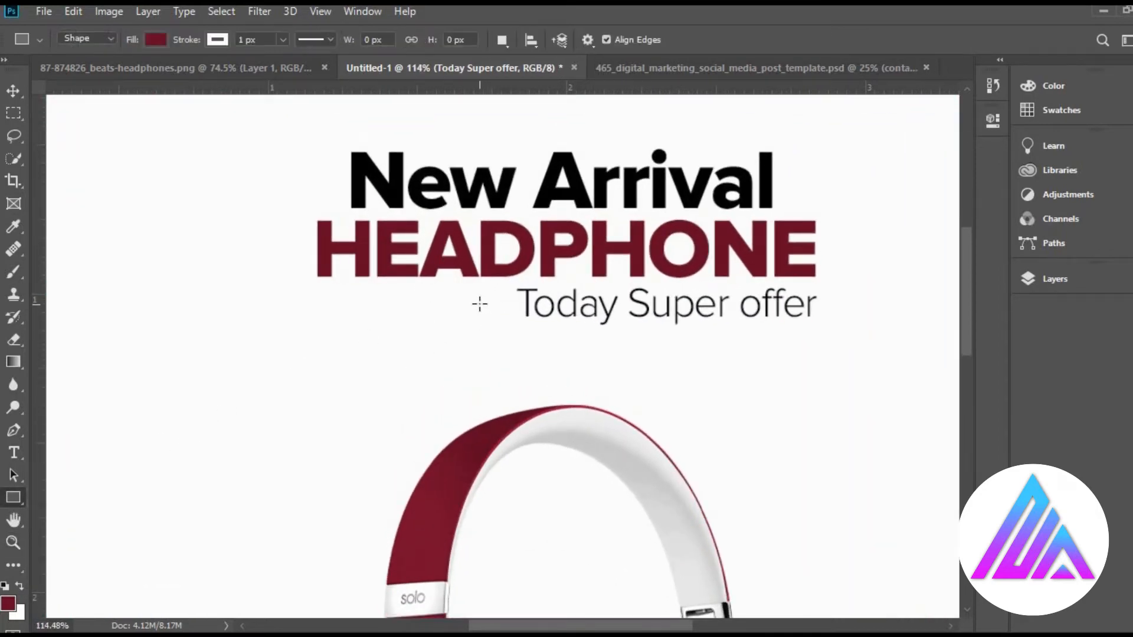
{"action": "left_click_drag", "start_coordinate": [483, 303], "coordinate": [319, 312]}
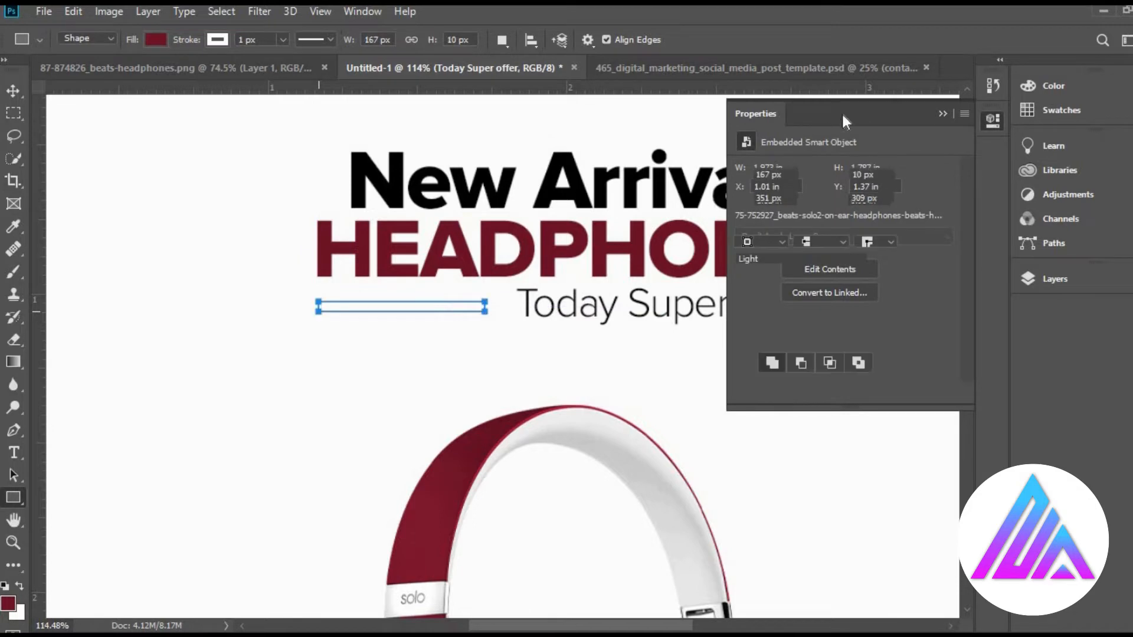
Draw a dark red rectangle about 310 by 78 px against the left margin guide, beside the headphones' reflection
{"action": "key", "text": "z"}
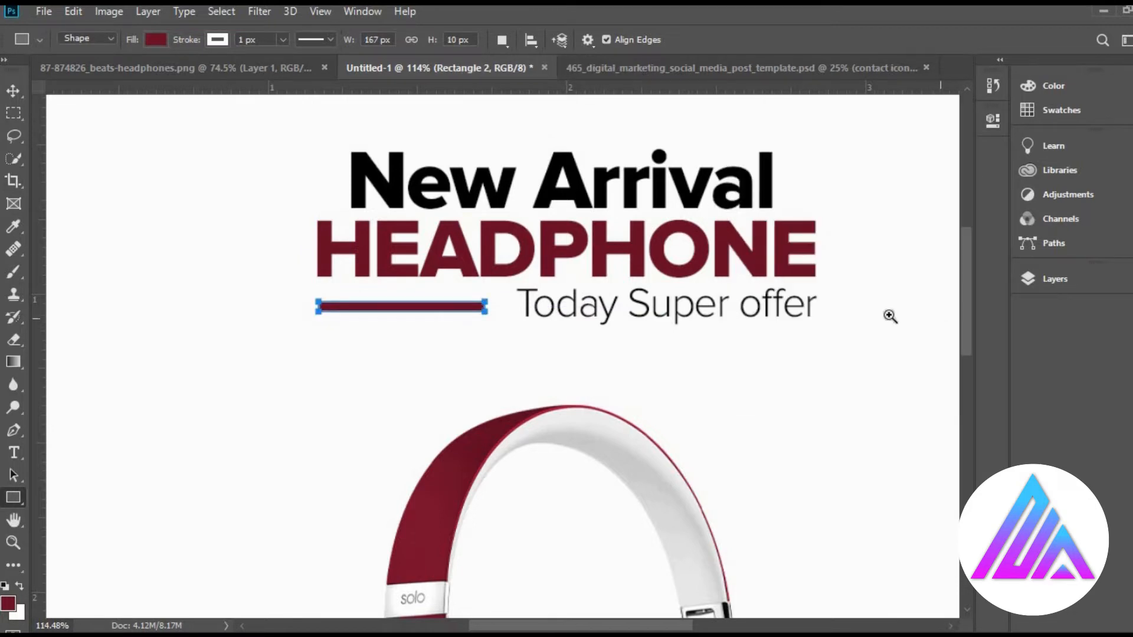
{"action": "left_click_drag", "start_coordinate": [834, 436], "coordinate": [725, 367]}
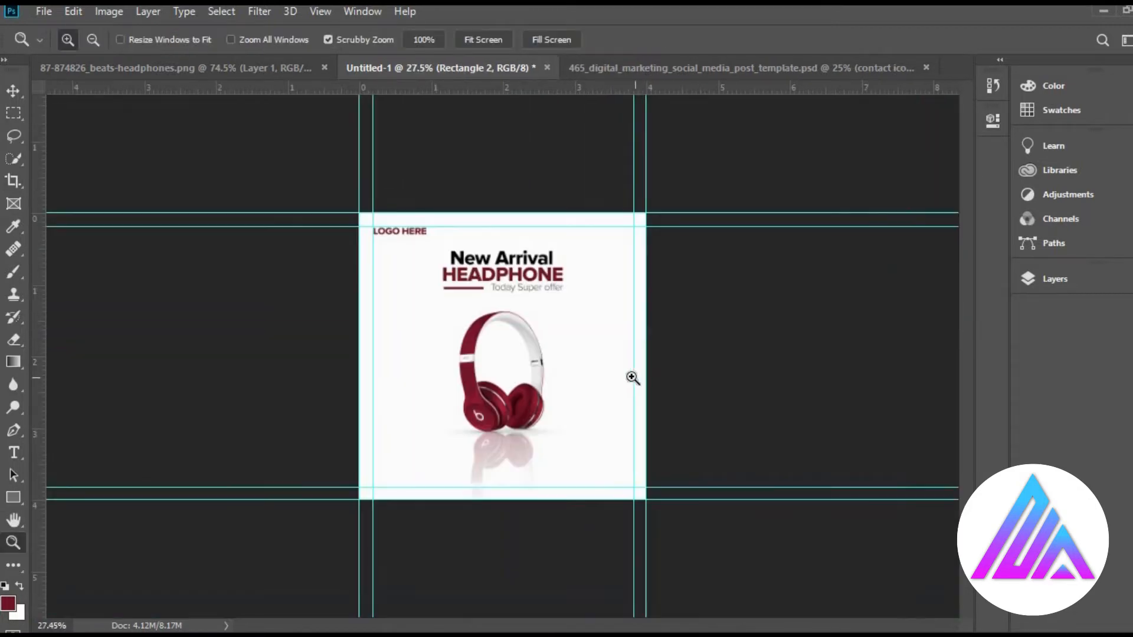
{"action": "left_click_drag", "start_coordinate": [642, 388], "coordinate": [665, 404]}
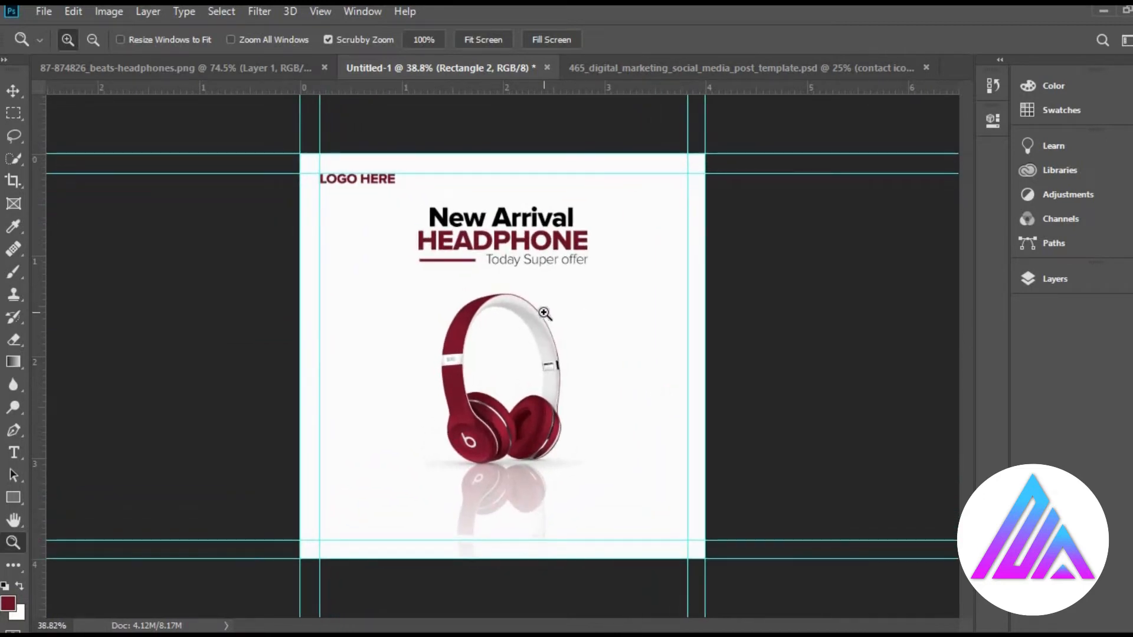
{"action": "left_click", "coordinate": [11, 94]}
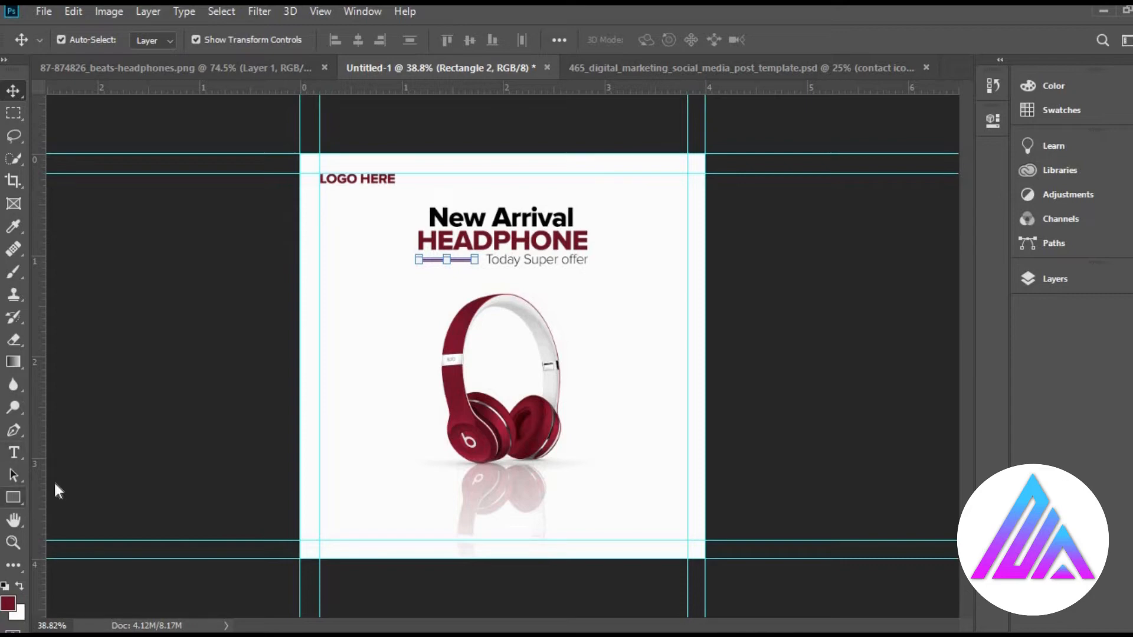
{"action": "key", "text": "u"}
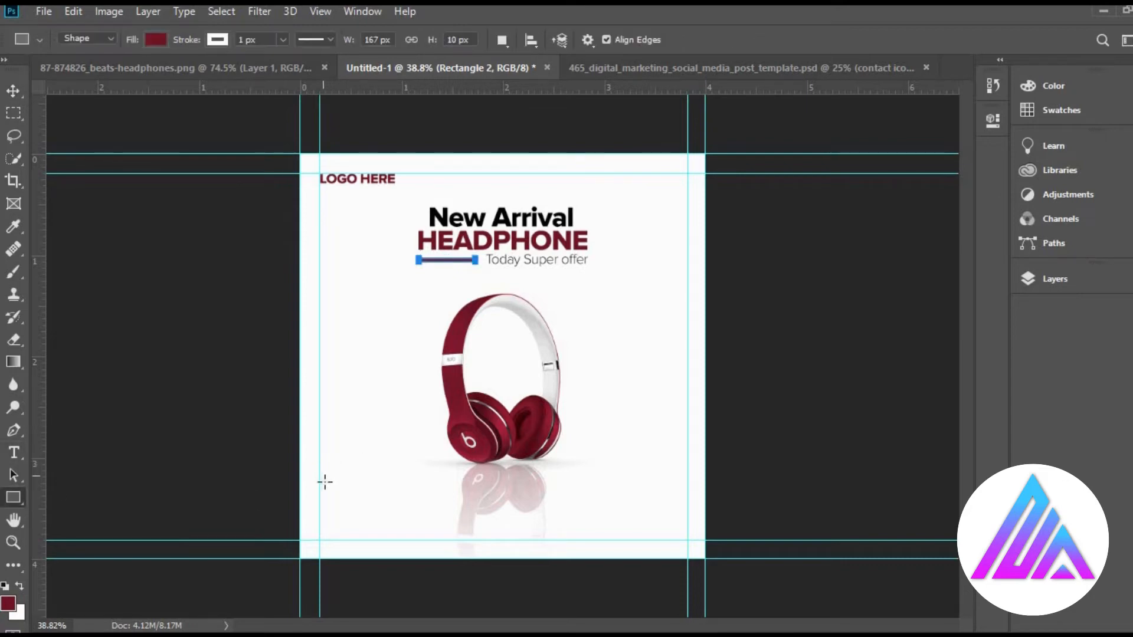
{"action": "left_click_drag", "start_coordinate": [319, 476], "coordinate": [424, 503]}
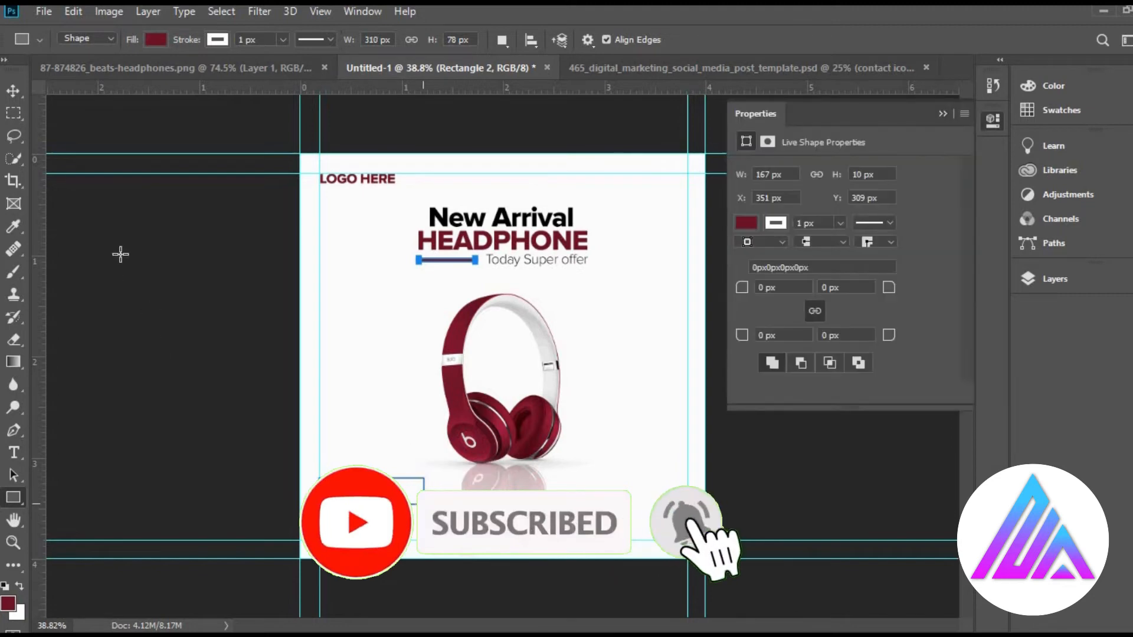
{"action": "left_click", "coordinate": [12, 90]}
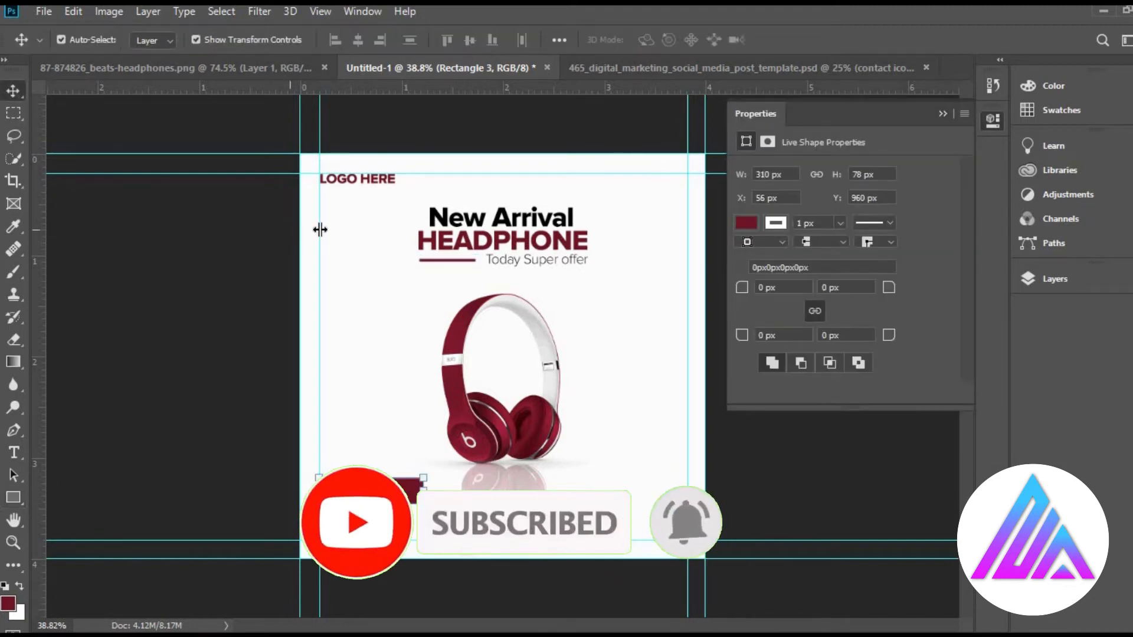
Round all four corners of the dark red rectangle beside the reflection to about 26 px
{"action": "key", "text": "z"}
{"action": "left_click", "coordinate": [431, 531]}
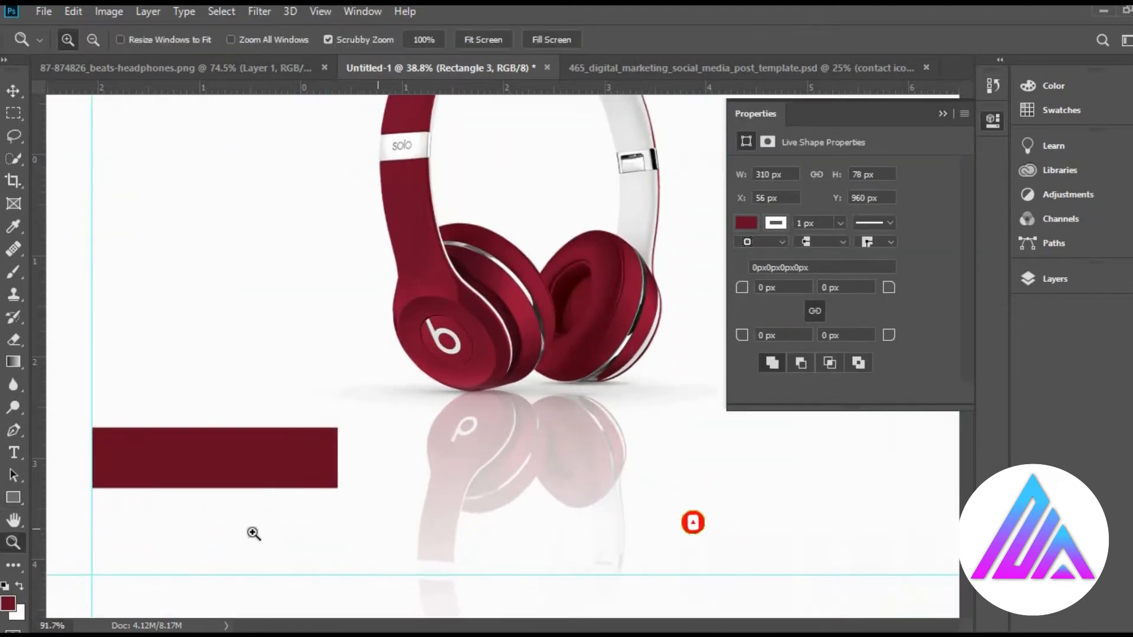
{"action": "scroll", "coordinate": [266, 461], "scroll_direction": "down", "scroll_amount": 4}
{"action": "key", "text": "v"}
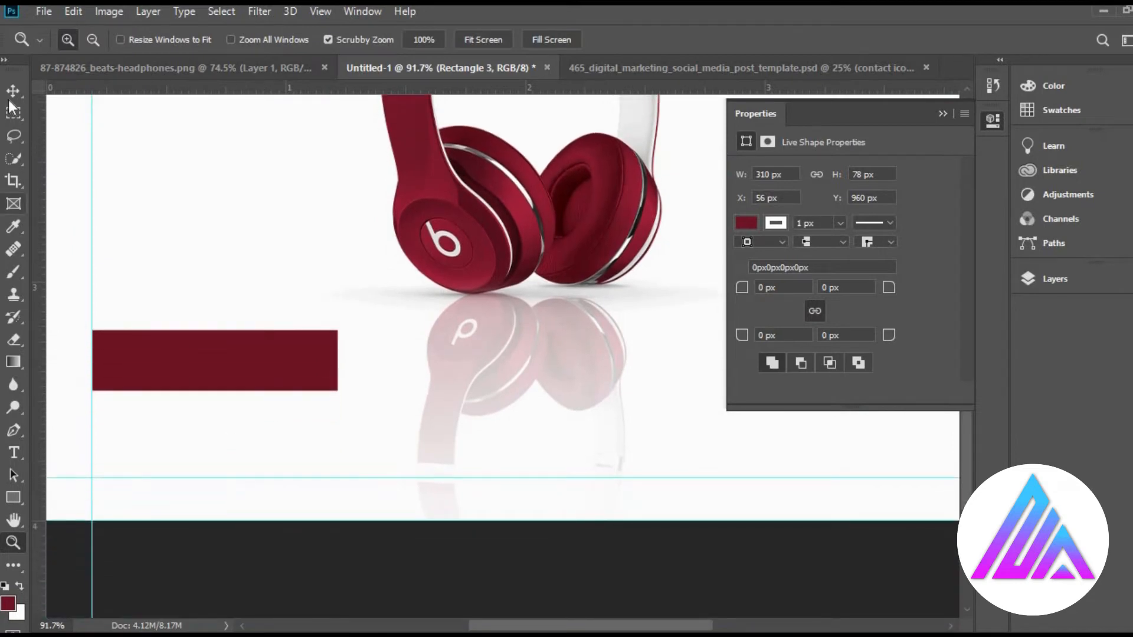
{"action": "left_click_drag", "start_coordinate": [735, 289], "coordinate": [748, 295]}
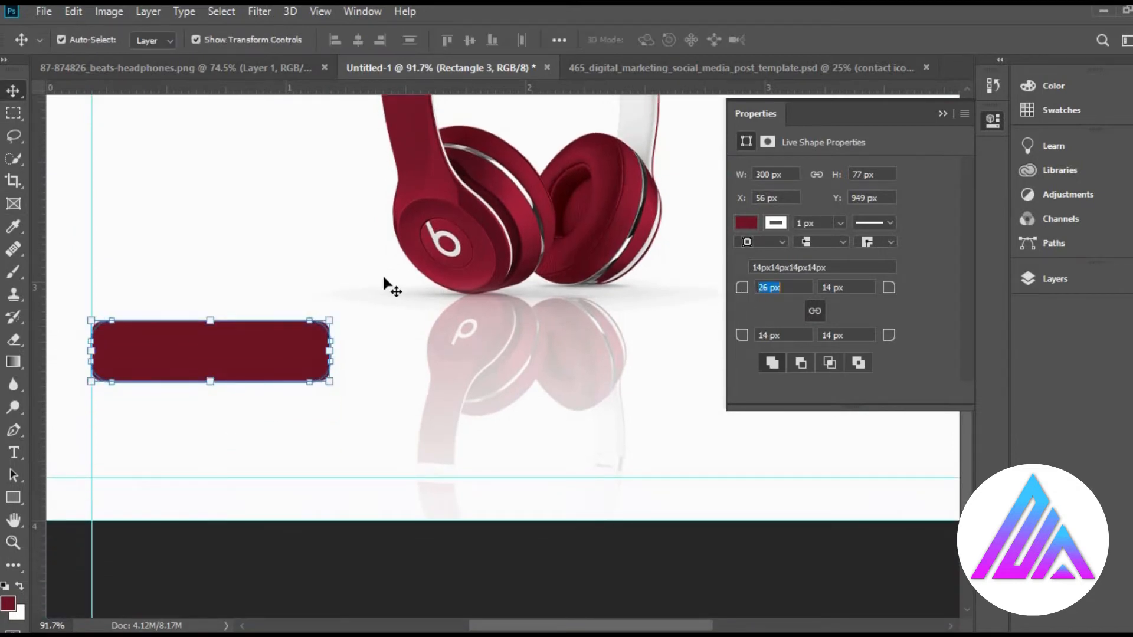
{"action": "left_click", "coordinate": [263, 251]}
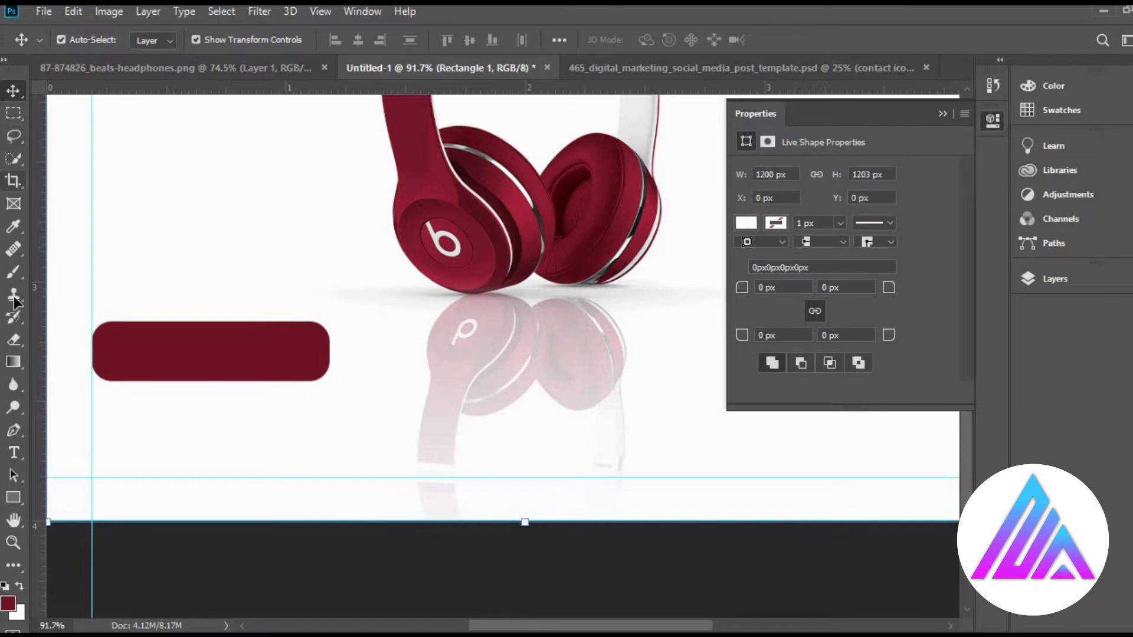
Add the text "Order Now" on the rounded dark red button
{"action": "key", "text": "t"}
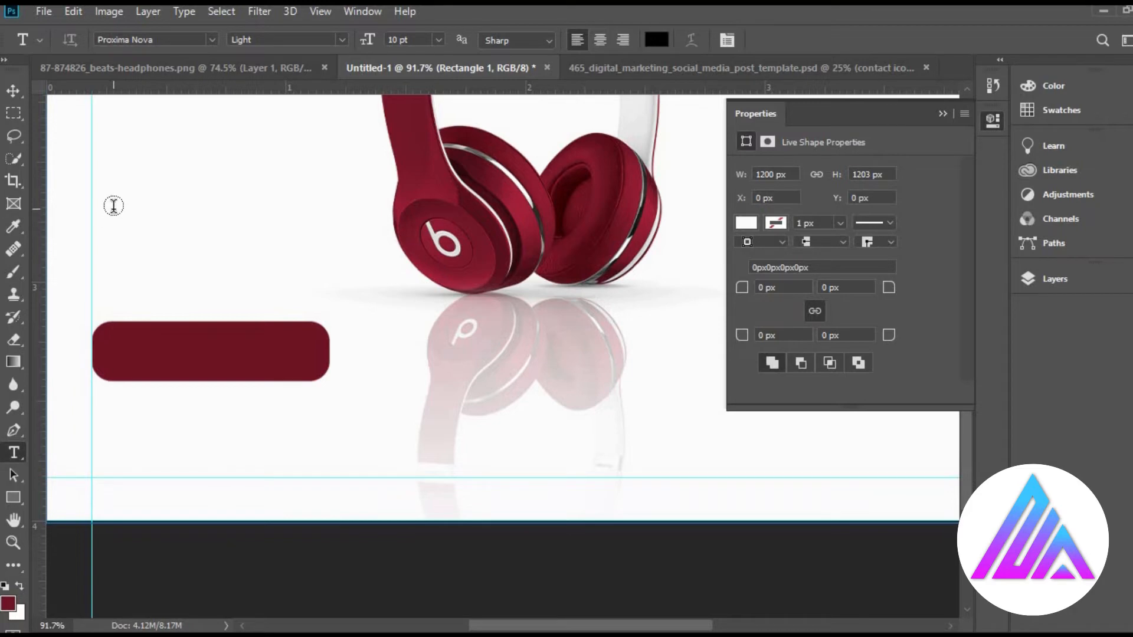
{"action": "left_click", "coordinate": [11, 92]}
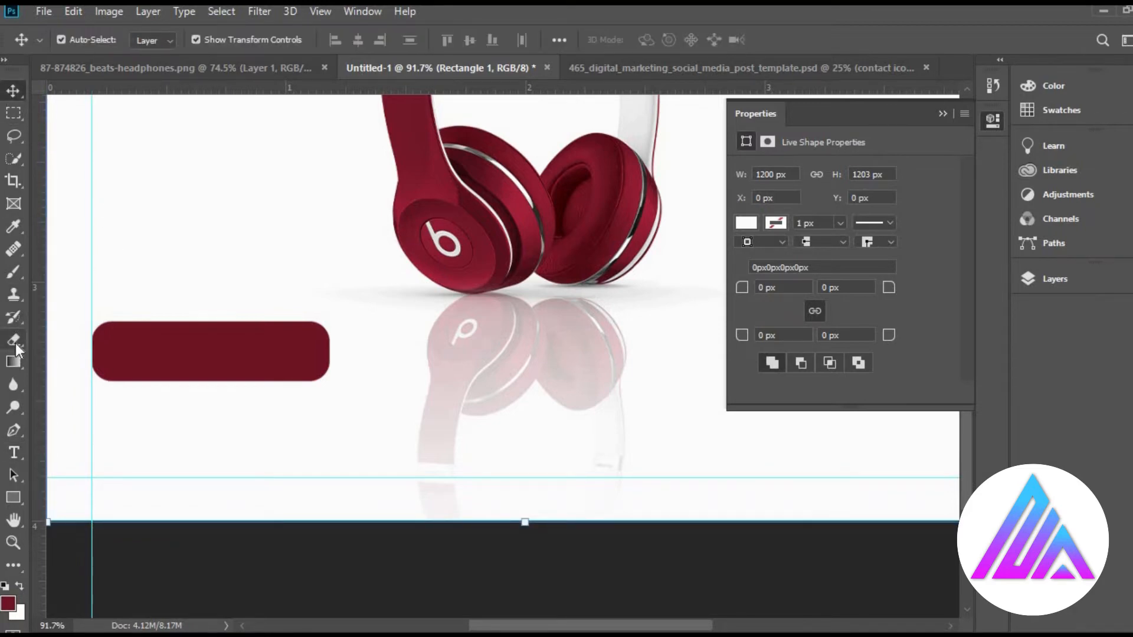
{"action": "scroll", "coordinate": [195, 255], "scroll_direction": "down", "scroll_amount": 1}
{"action": "key", "text": "t"}
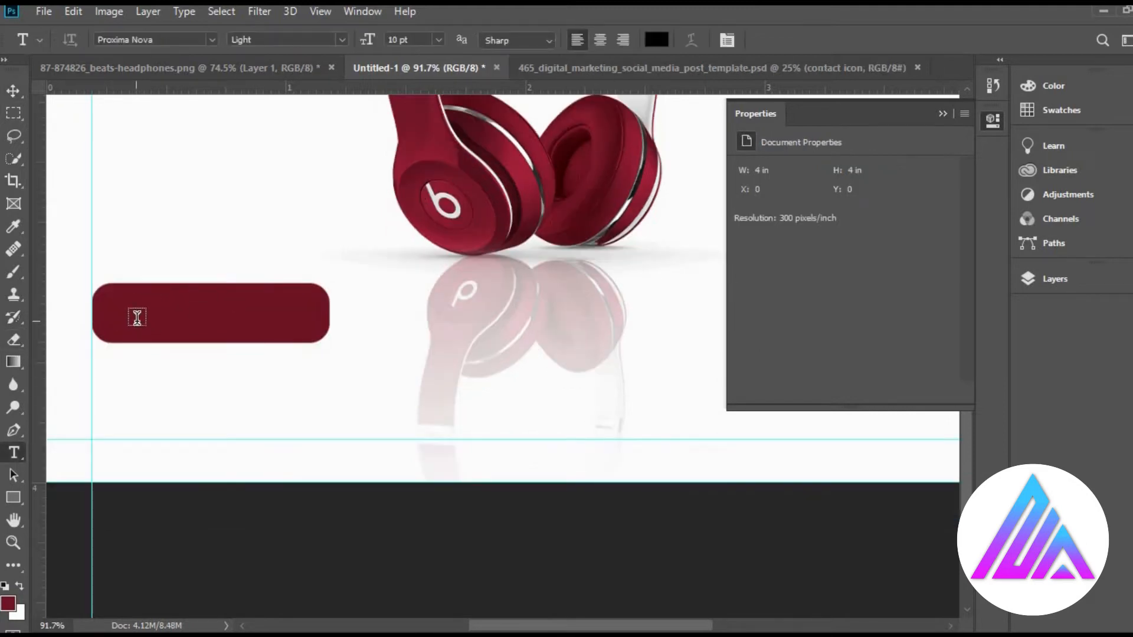
{"action": "left_click", "coordinate": [137, 317]}
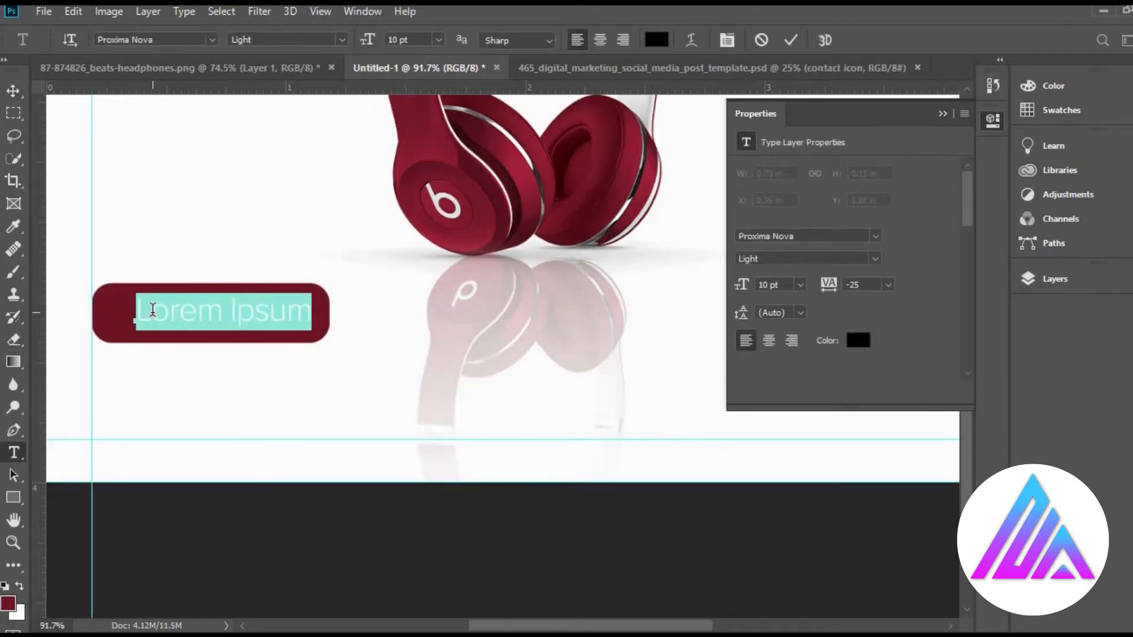
{"action": "type", "text": "C"}
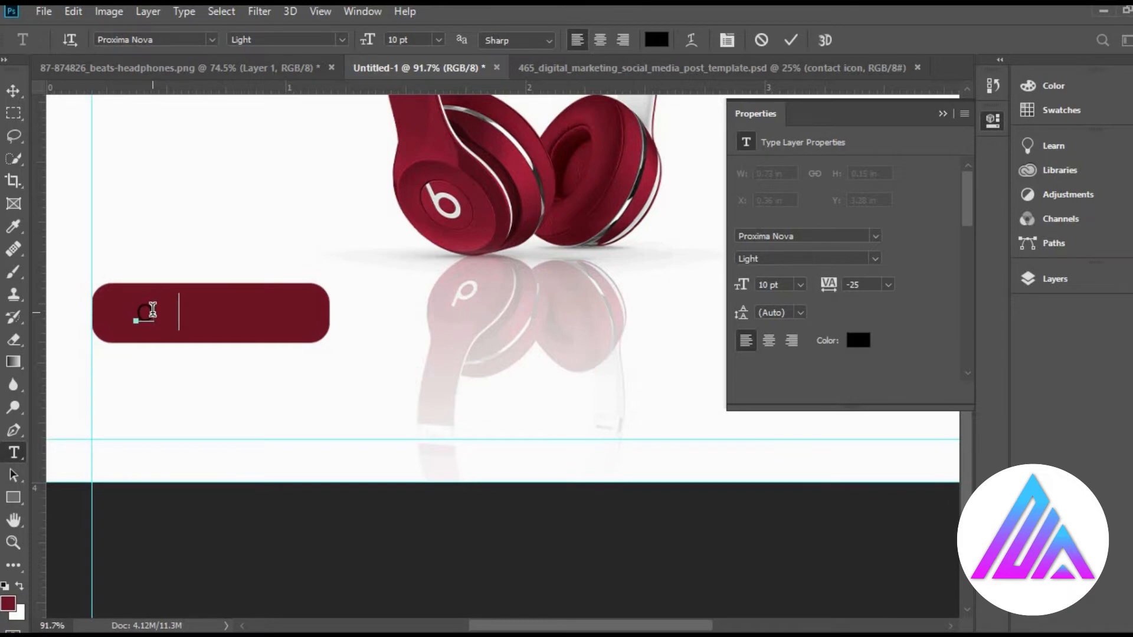
{"action": "type", "text": "Order"}
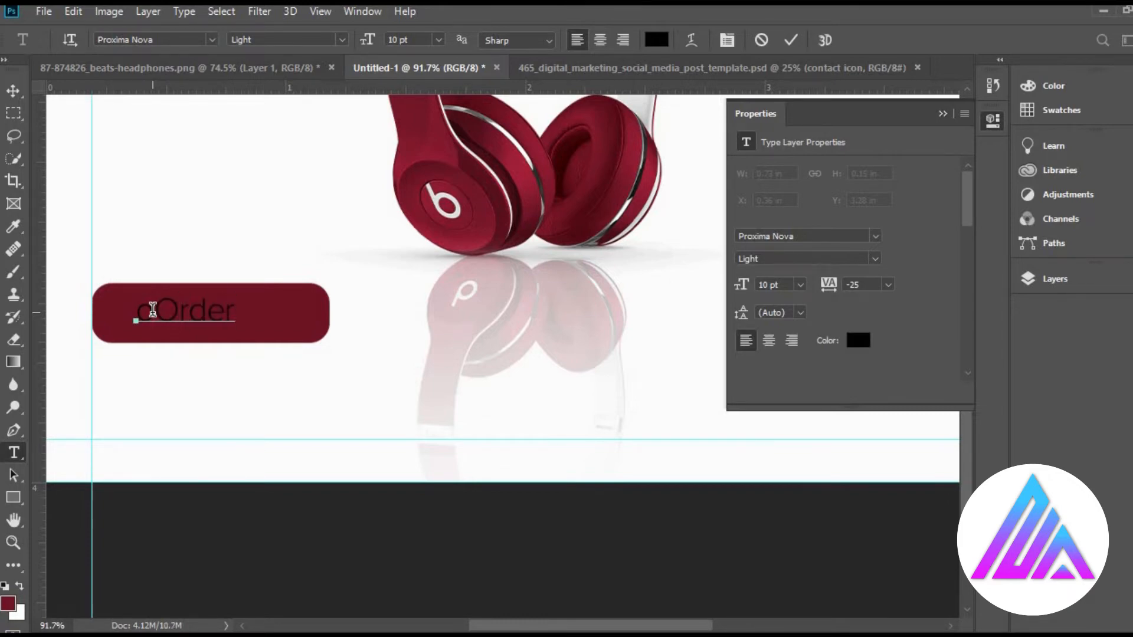
{"action": "key", "text": "Delete"}
{"action": "key", "text": "Right"}
{"action": "key", "text": "Right"}
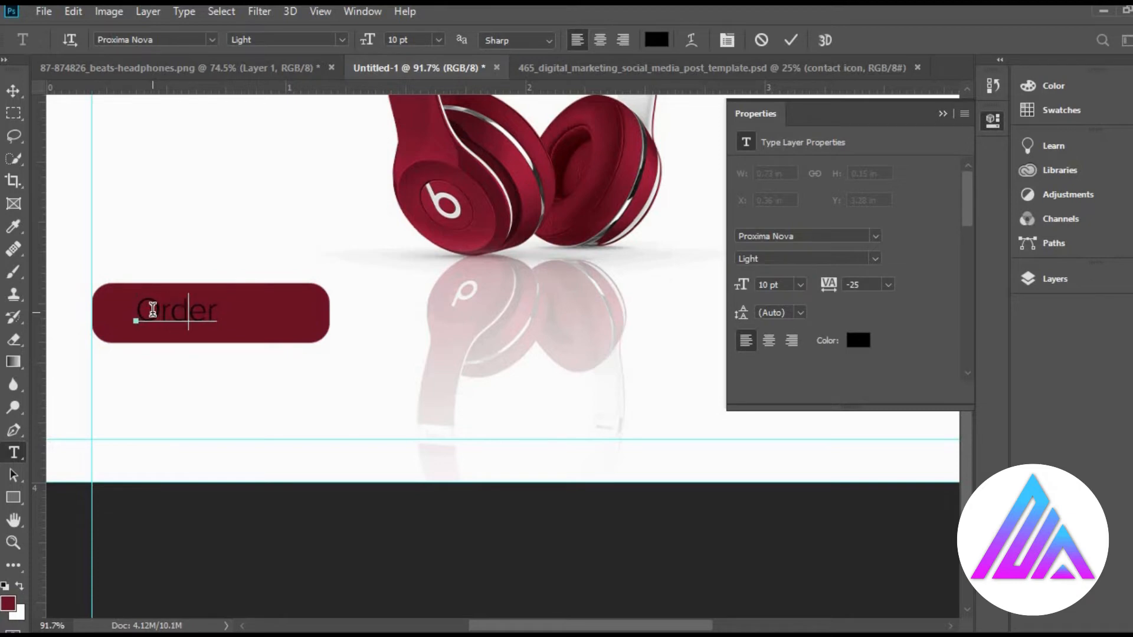
{"action": "type", "text": "Now"}
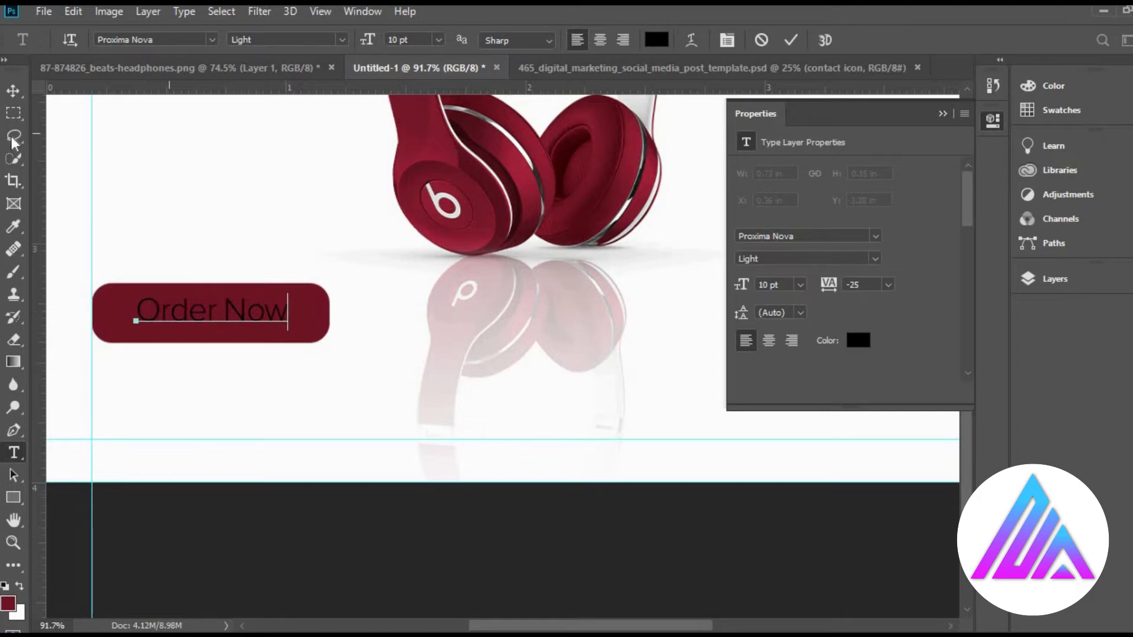
{"action": "key", "text": "ctrl+Return"}
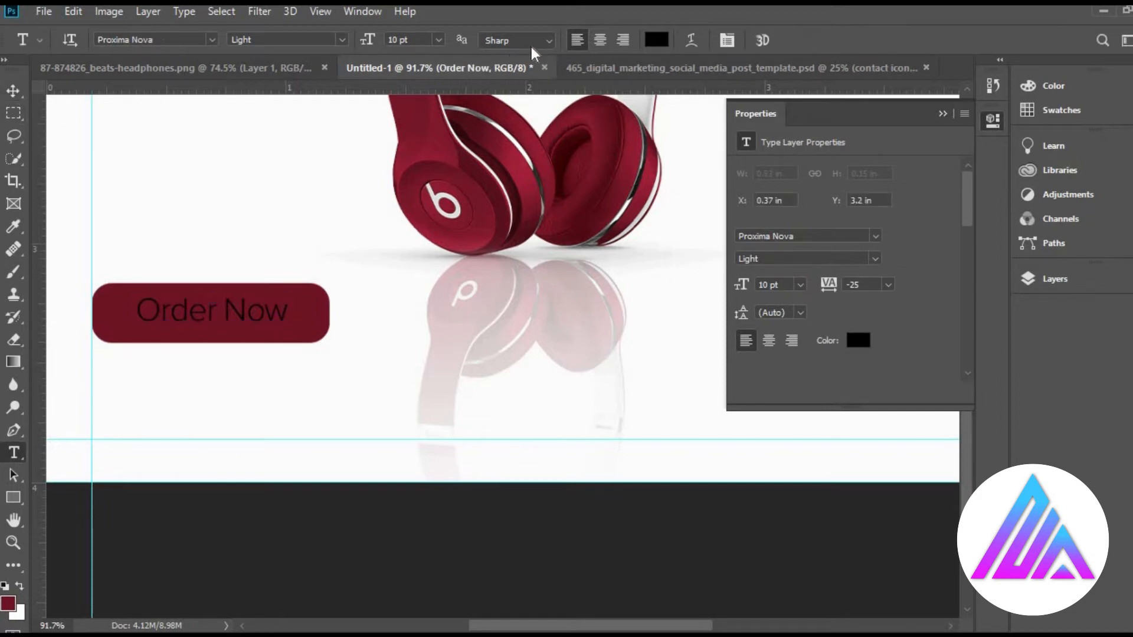
Set the "Order Now" text to 11 pt Semibold and colour it white (ffffff)
{"action": "left_click", "coordinate": [439, 43]}
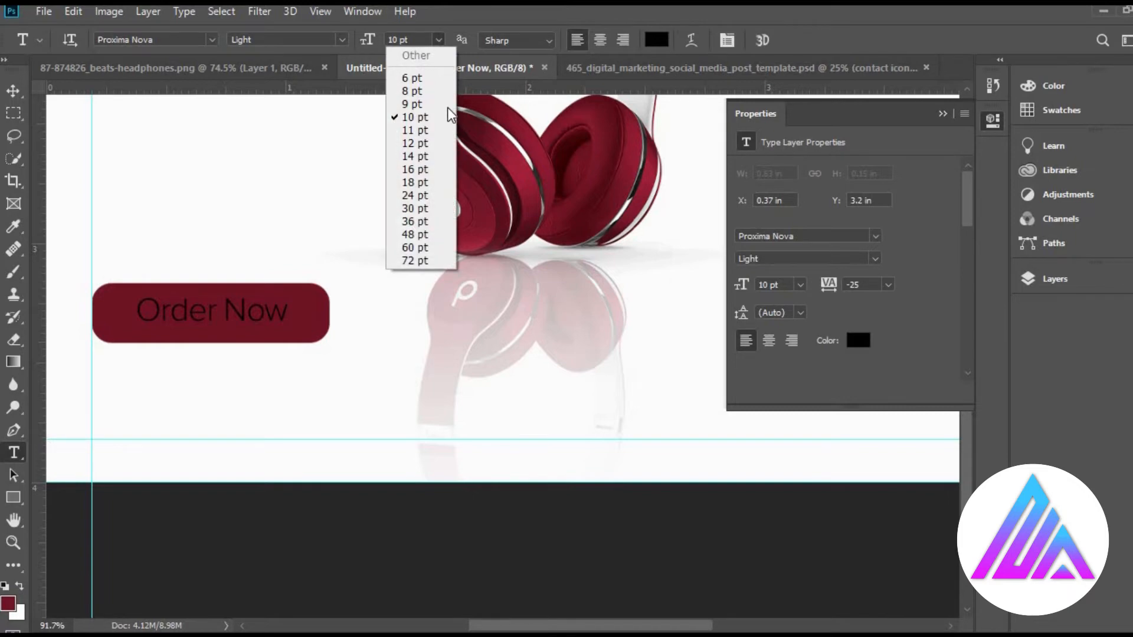
{"action": "left_click", "coordinate": [443, 130]}
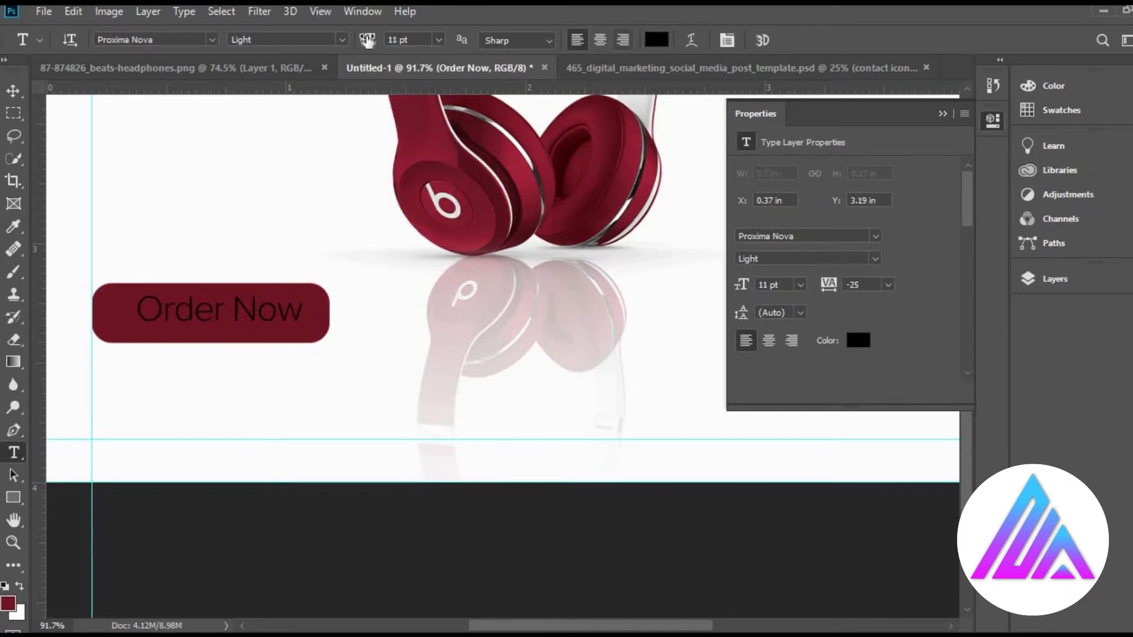
{"action": "left_click", "coordinate": [342, 39]}
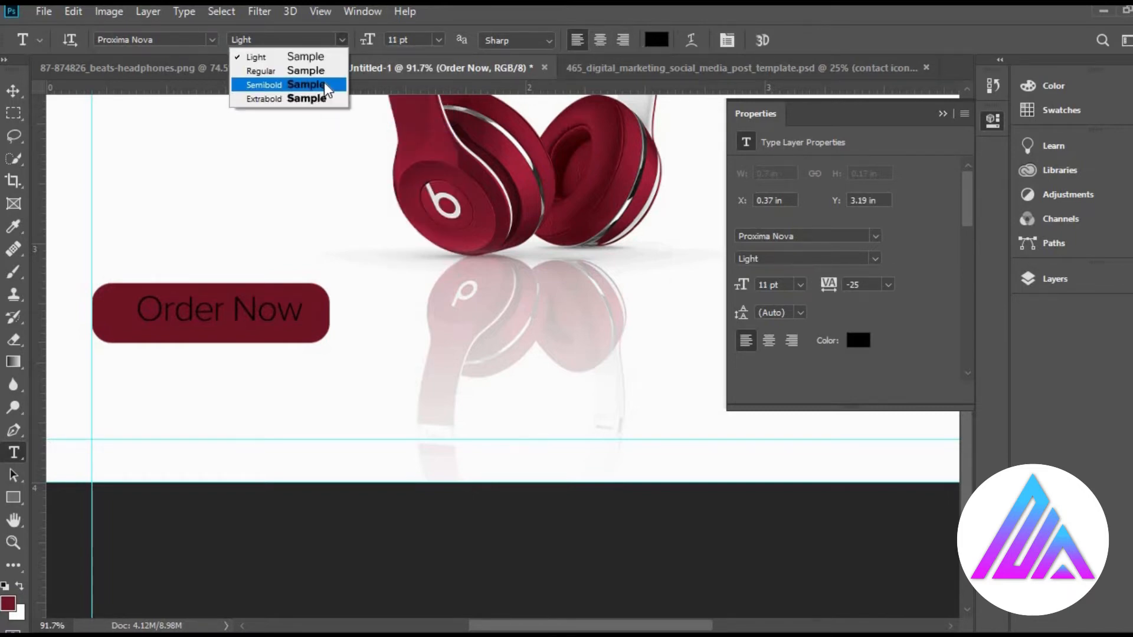
{"action": "left_click", "coordinate": [327, 88]}
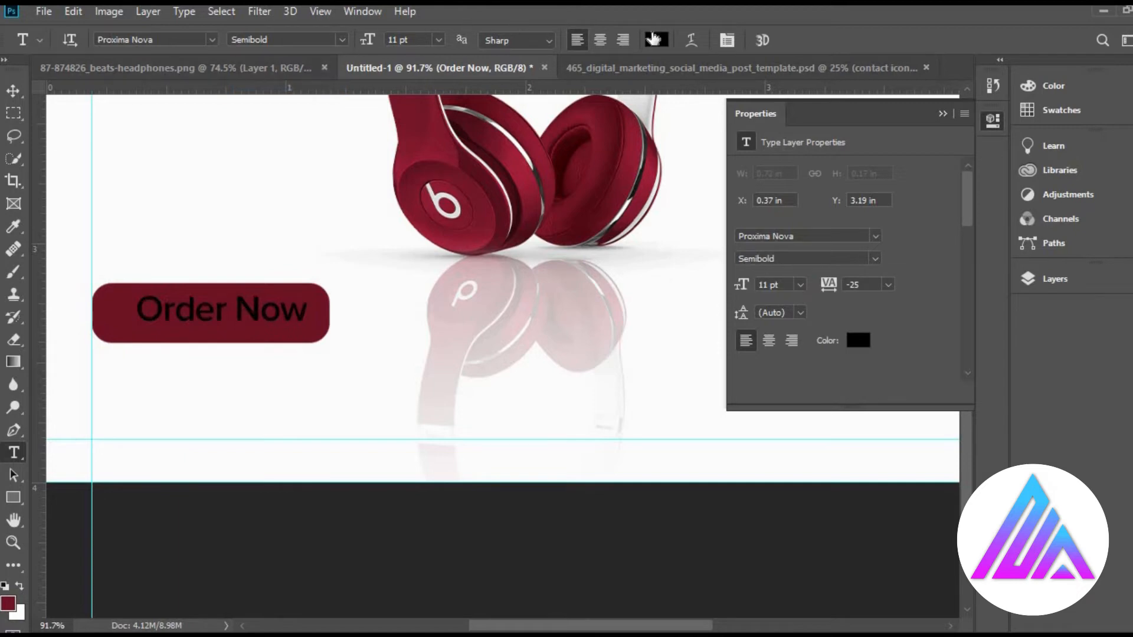
{"action": "left_click", "coordinate": [656, 39]}
{"action": "left_click_drag", "start_coordinate": [405, 122], "coordinate": [362, 121]}
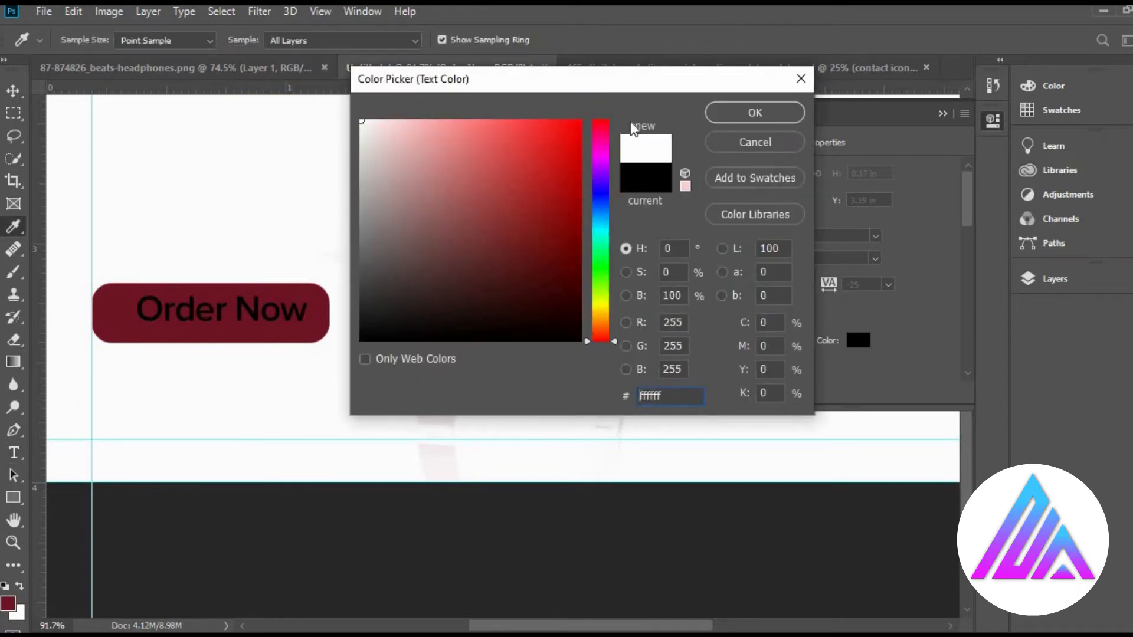
{"action": "left_click", "coordinate": [755, 112]}
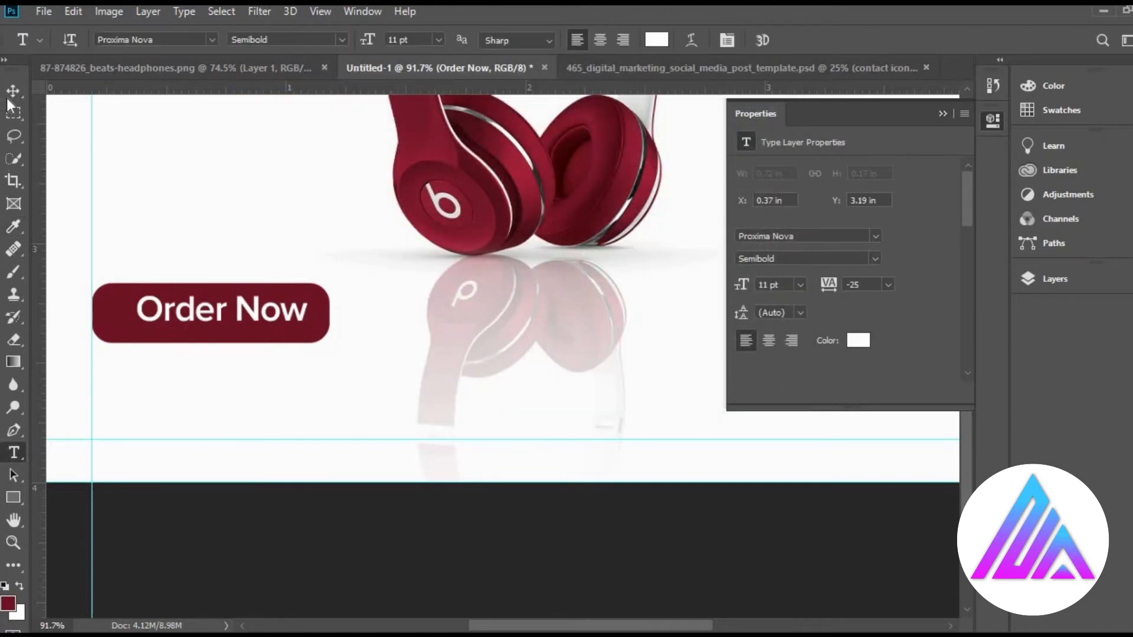
Centre the "Order Now" text on the dark red button and deselect it
{"action": "key", "text": "v"}
{"action": "left_click_drag", "start_coordinate": [242, 316], "coordinate": [240, 319]}
{"action": "left_click", "coordinate": [192, 425]}
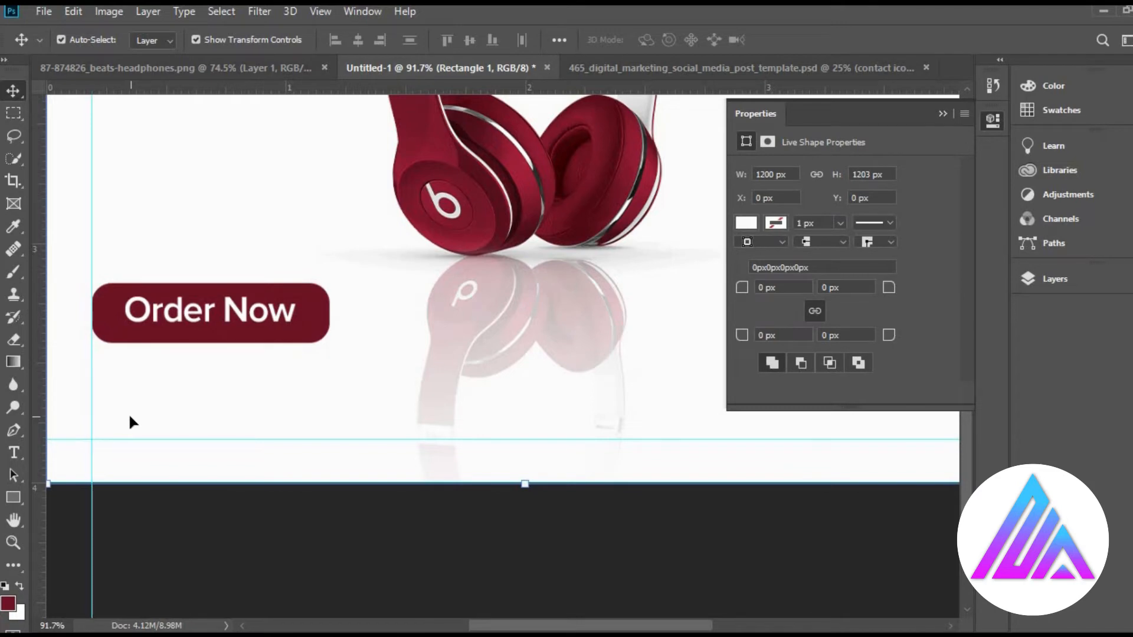
{"action": "left_click", "coordinate": [198, 417]}
{"action": "left_click", "coordinate": [284, 567]}
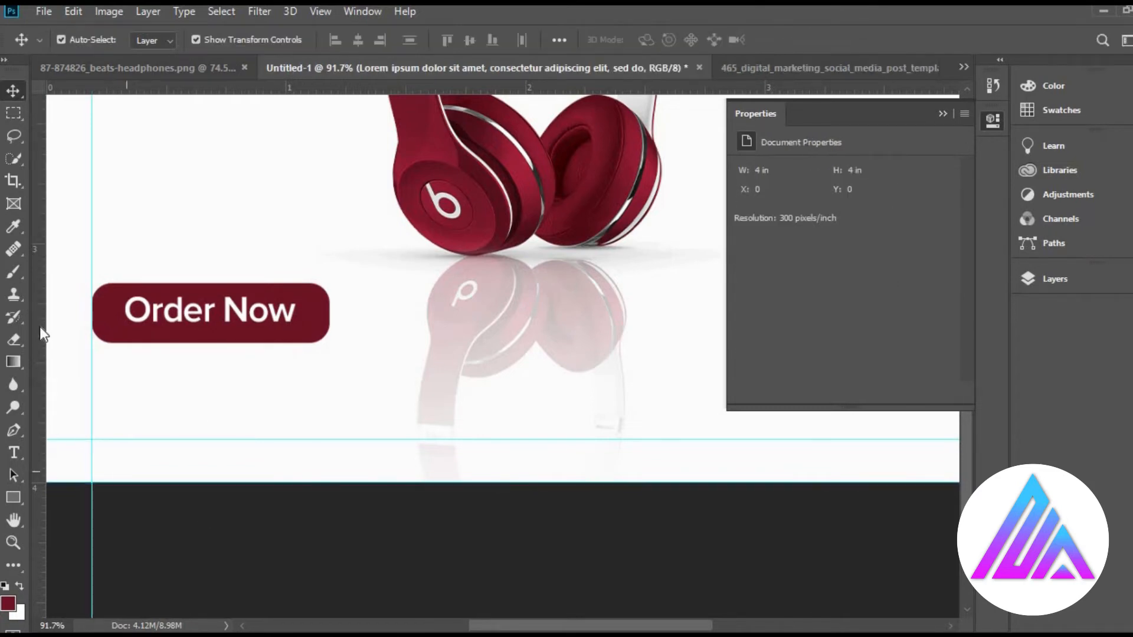
{"action": "left_click", "coordinate": [13, 453]}
{"action": "left_click", "coordinate": [172, 385]}
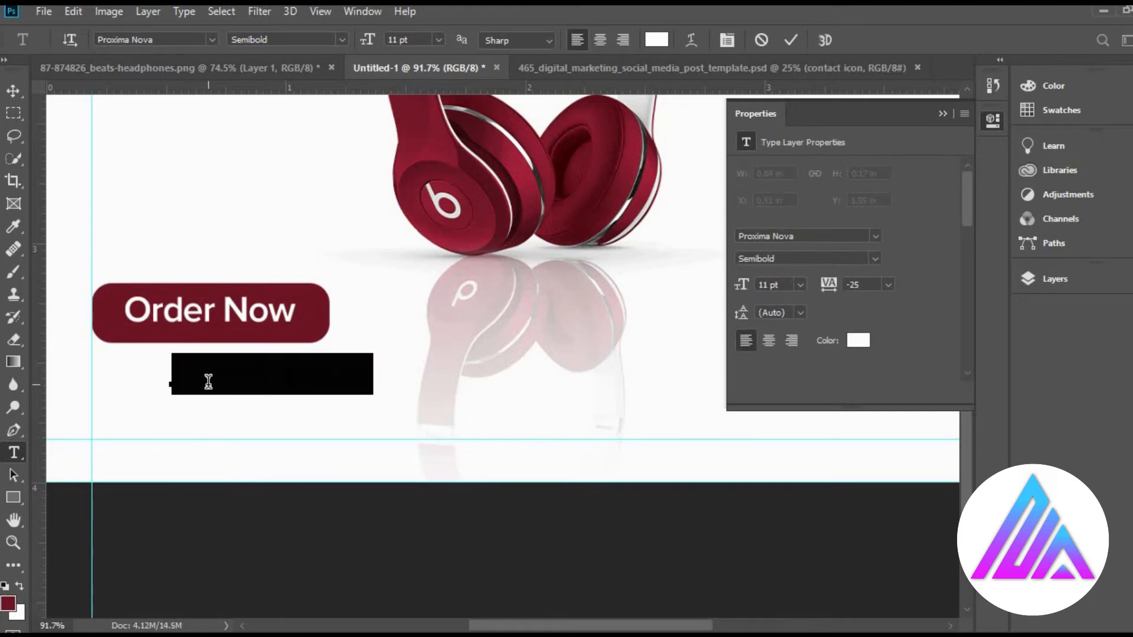
{"action": "key", "text": "BackSpace"}
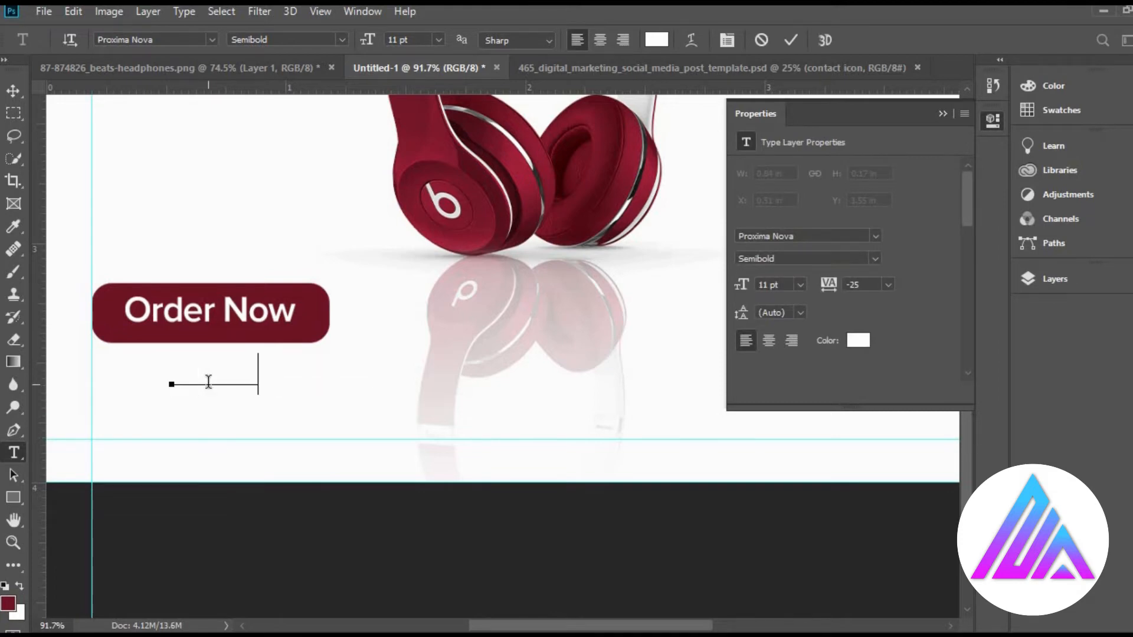
{"action": "type", "text": "No"}
{"action": "type", "text": "ow"}
{"action": "type", "text": "te"}
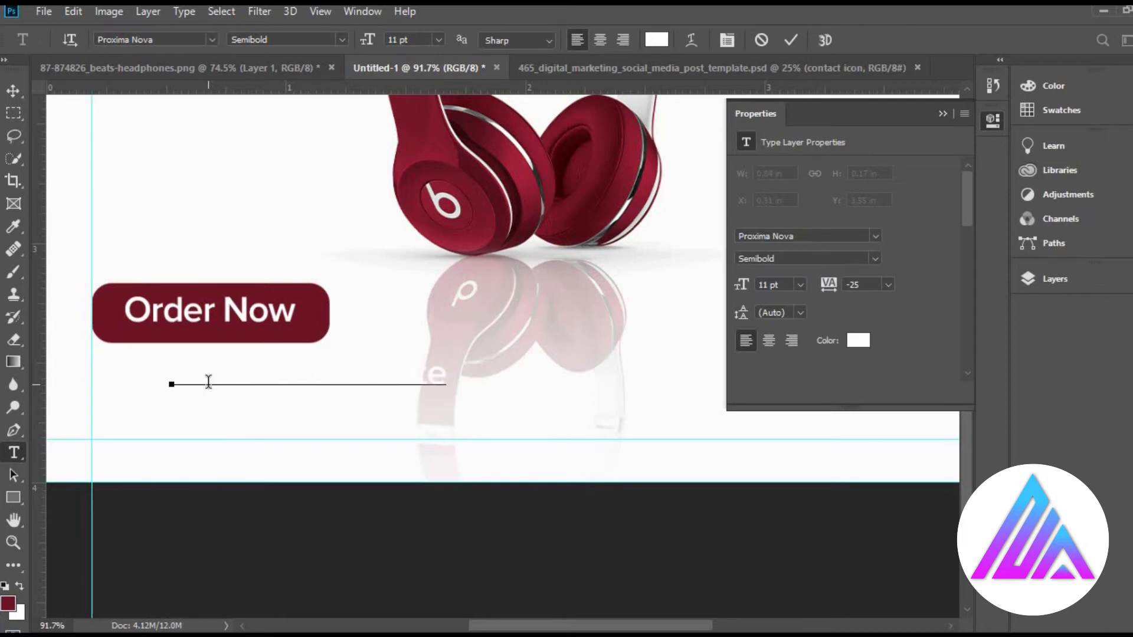
{"action": "type", "text": ".com"}
{"action": "left_click", "coordinate": [16, 91]}
Colour the website address text black (000000) and set its font style to Light
{"action": "key", "text": "t"}
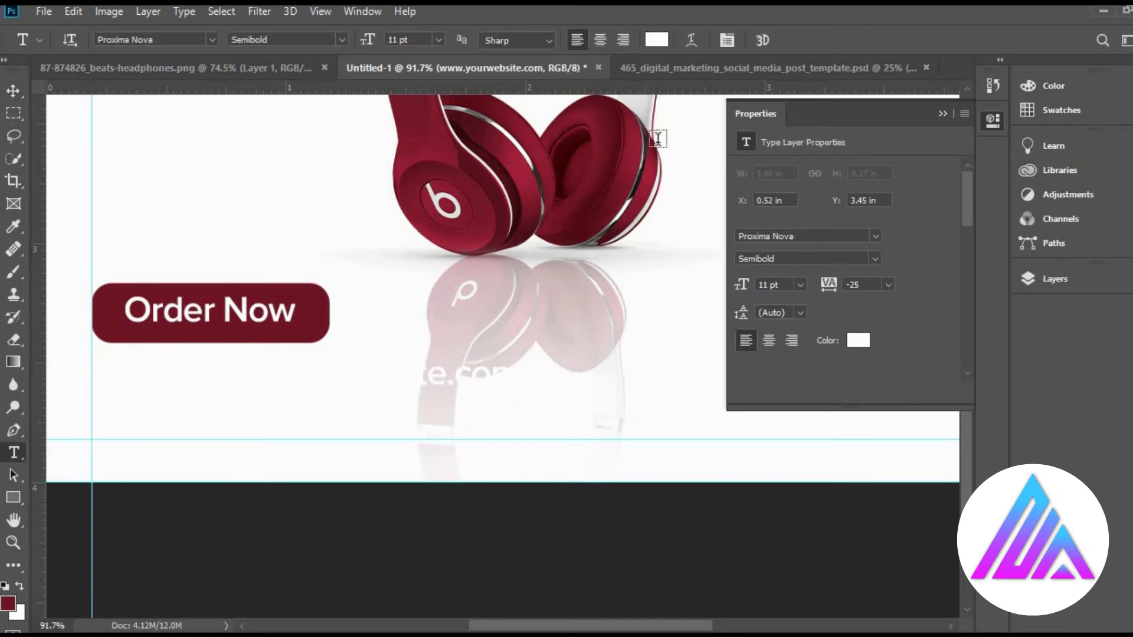
{"action": "left_click", "coordinate": [657, 42]}
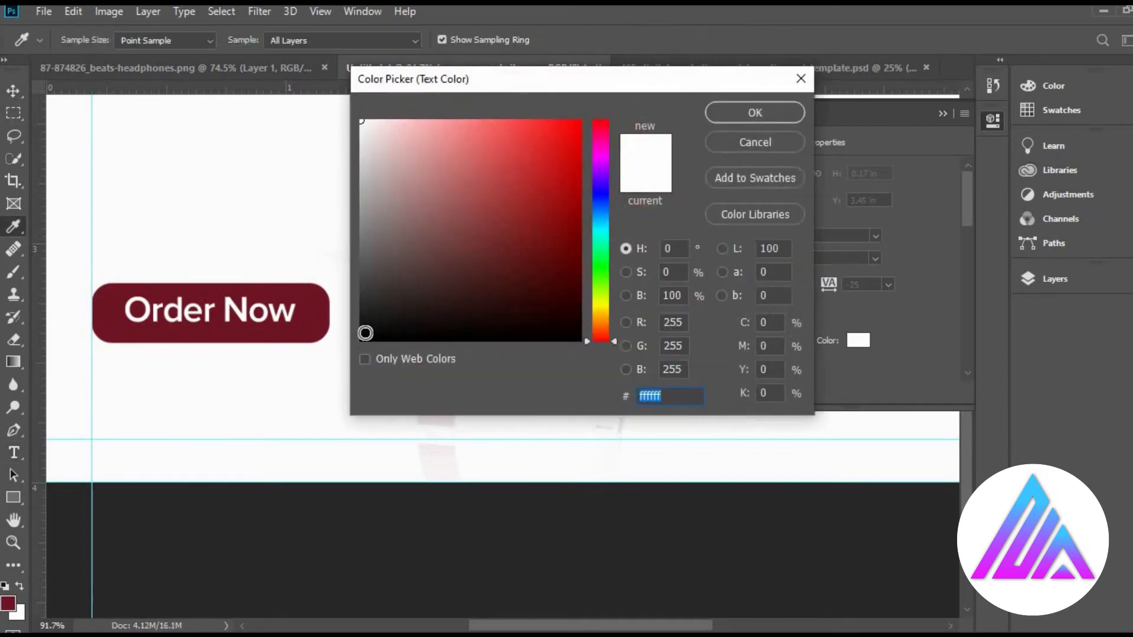
{"action": "left_click", "coordinate": [361, 340]}
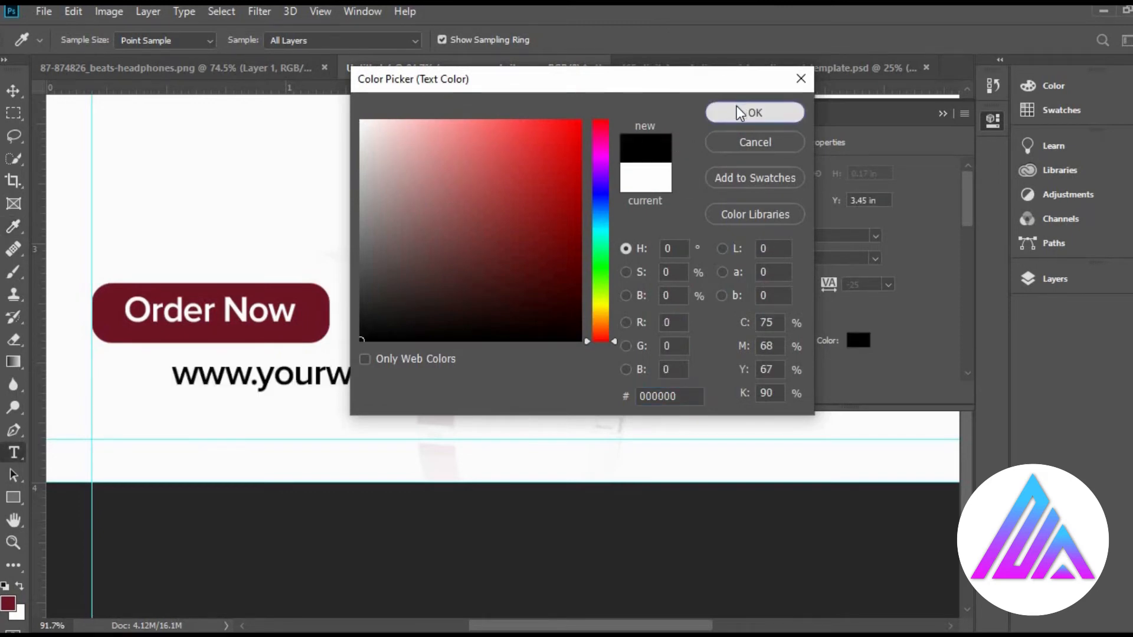
{"action": "left_click", "coordinate": [740, 112]}
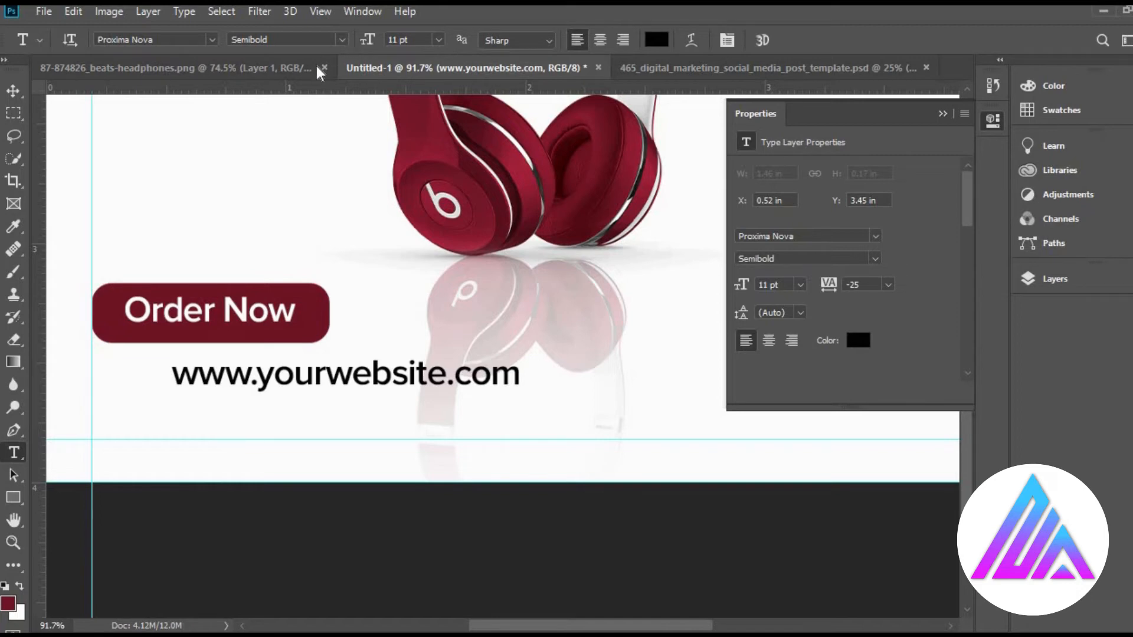
{"action": "left_click", "coordinate": [341, 40]}
{"action": "left_click", "coordinate": [260, 54]}
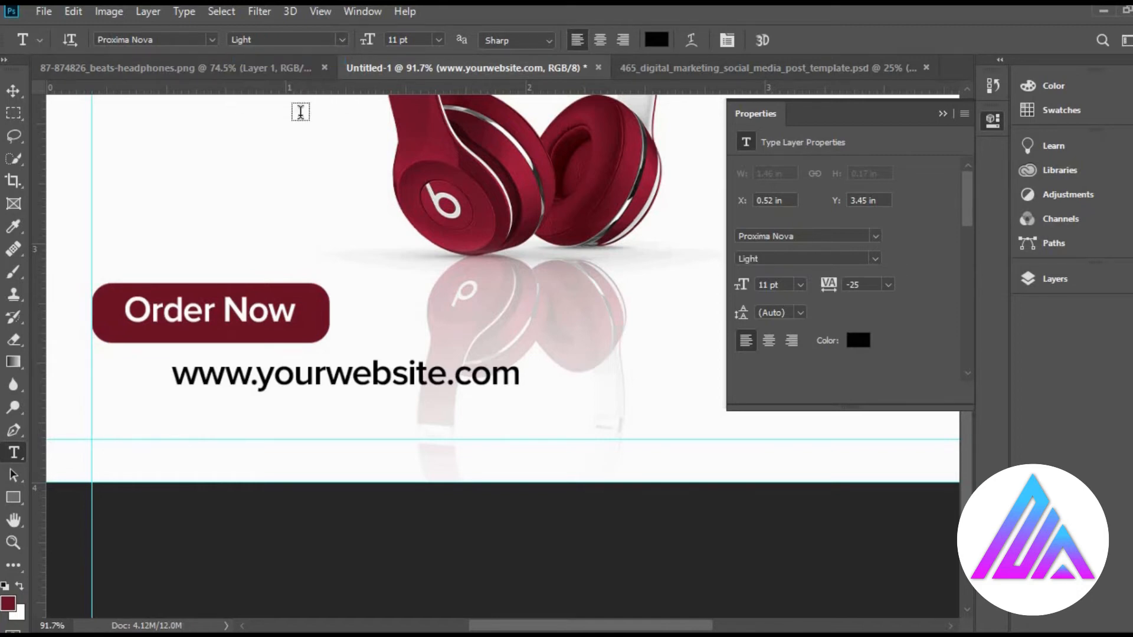
Move the website address against the left margin guide directly beneath the button and set its size to 10 pt
{"action": "left_click", "coordinate": [13, 91]}
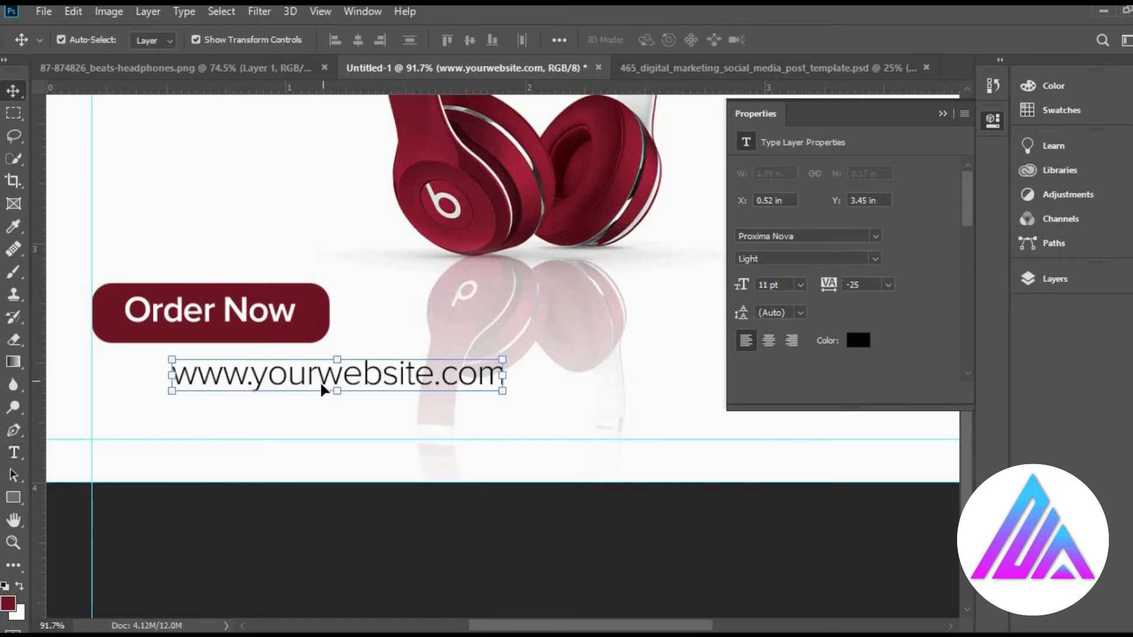
{"action": "left_click_drag", "start_coordinate": [319, 384], "coordinate": [238, 368]}
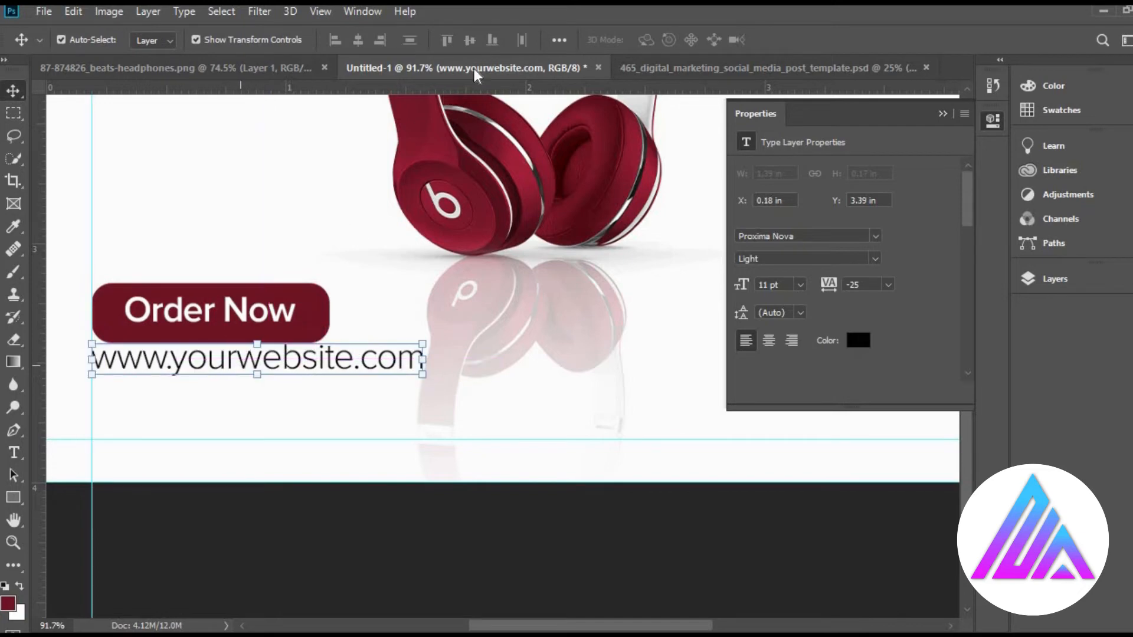
{"action": "key", "text": "t"}
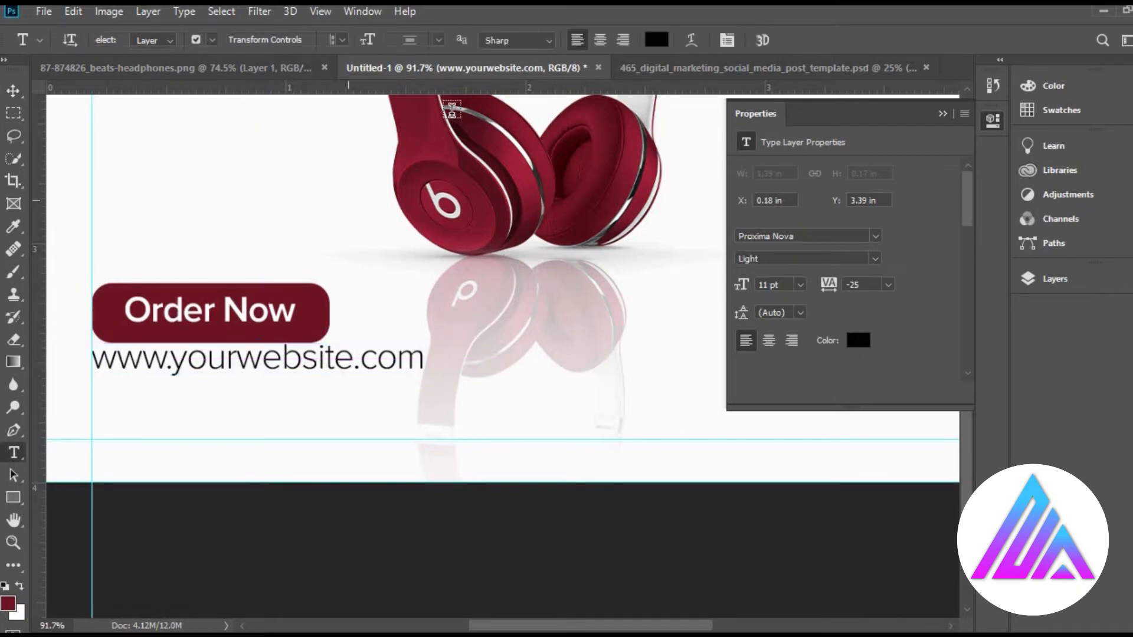
{"action": "left_click", "coordinate": [440, 45]}
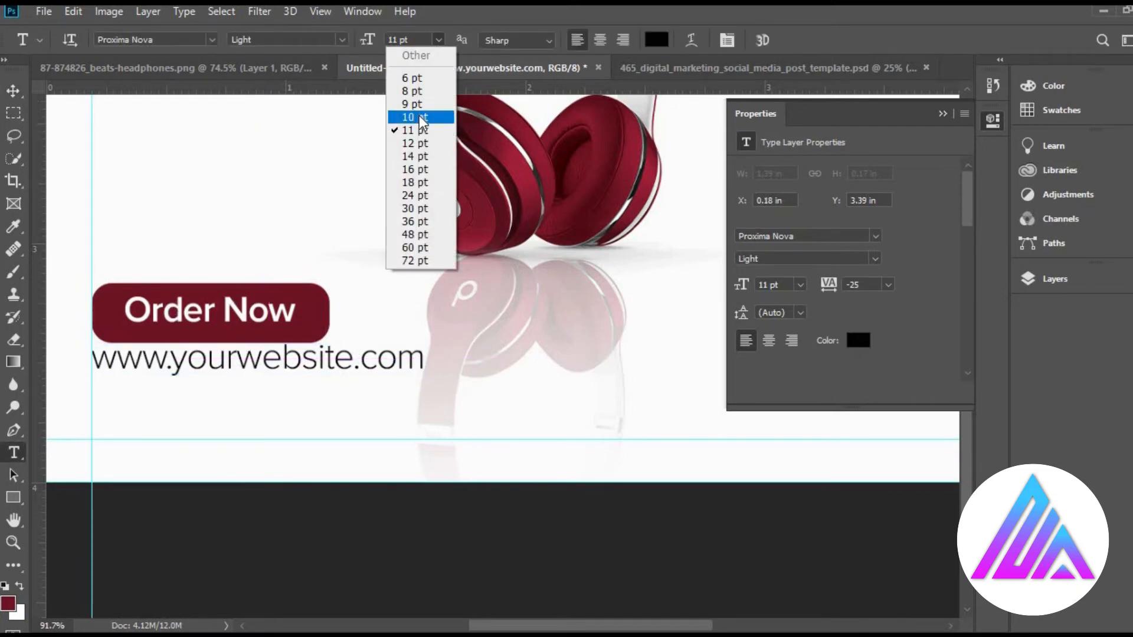
{"action": "left_click", "coordinate": [419, 112]}
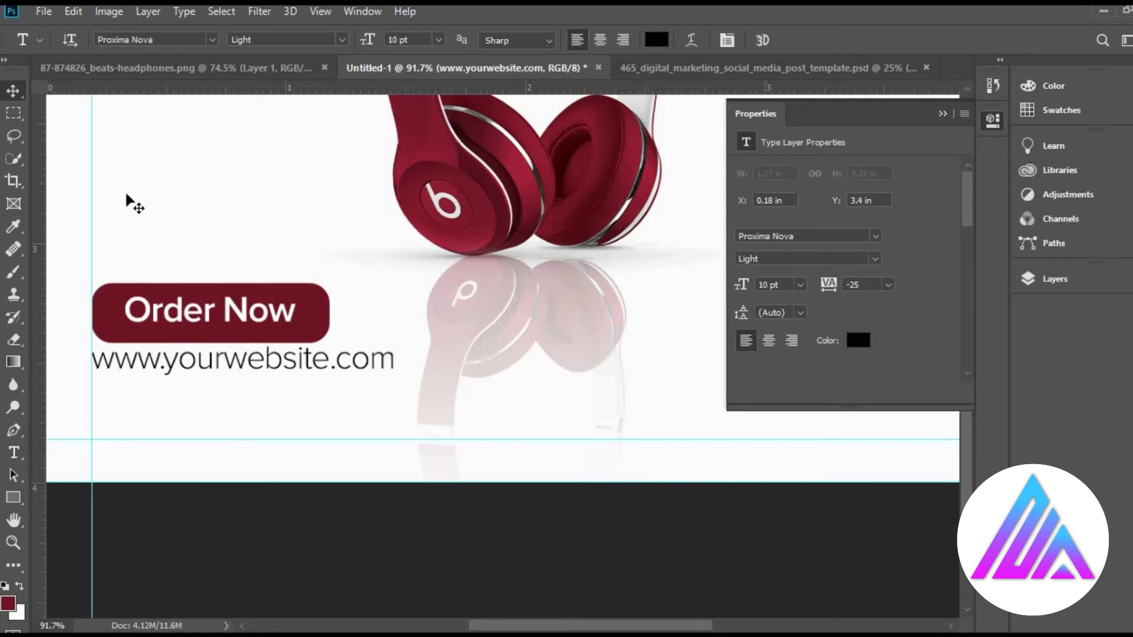
{"action": "key", "text": "v"}
{"action": "left_click", "coordinate": [283, 317]}
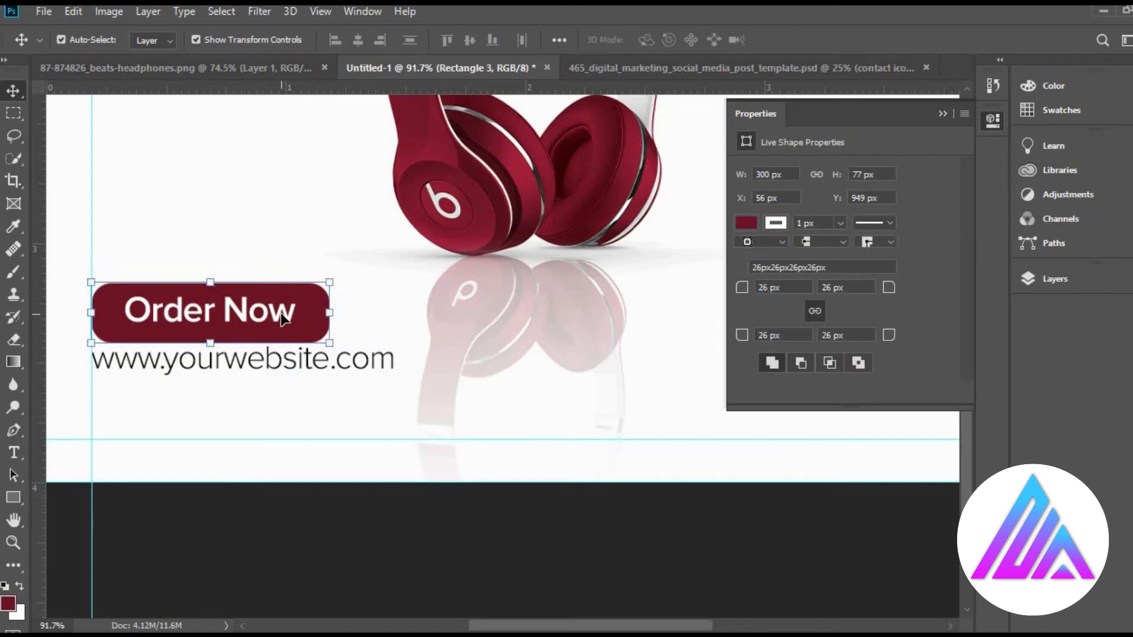
{"action": "left_click_drag", "start_coordinate": [283, 317], "coordinate": [317, 317]}
{"action": "left_click", "coordinate": [280, 540]}
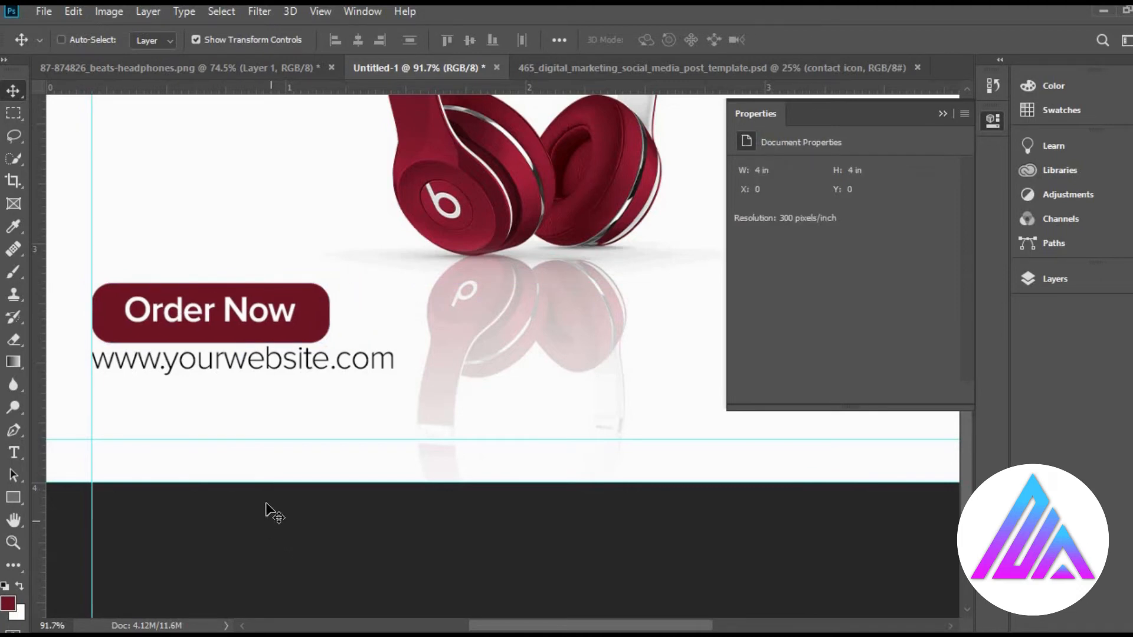
{"action": "key", "text": "ctrl+z"}
{"action": "key", "text": "x"}
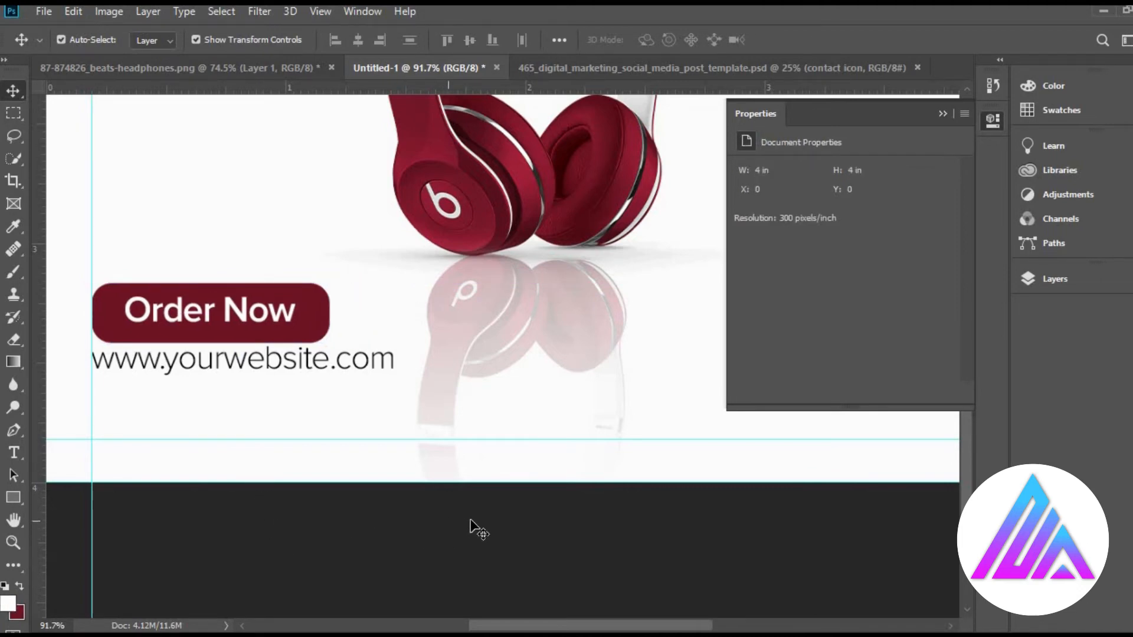
Make the hidden contact icon layer visible again
{"action": "key", "text": "z"}
{"action": "left_click_drag", "start_coordinate": [577, 400], "coordinate": [526, 372]}
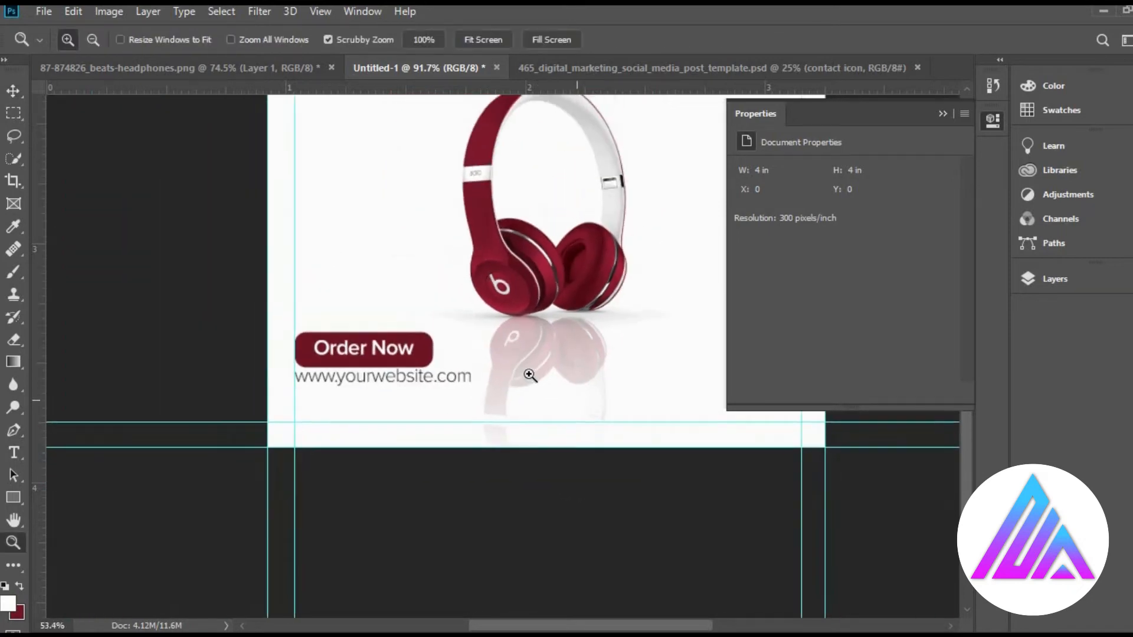
{"action": "scroll", "coordinate": [615, 303], "scroll_direction": "up", "scroll_amount": 5}
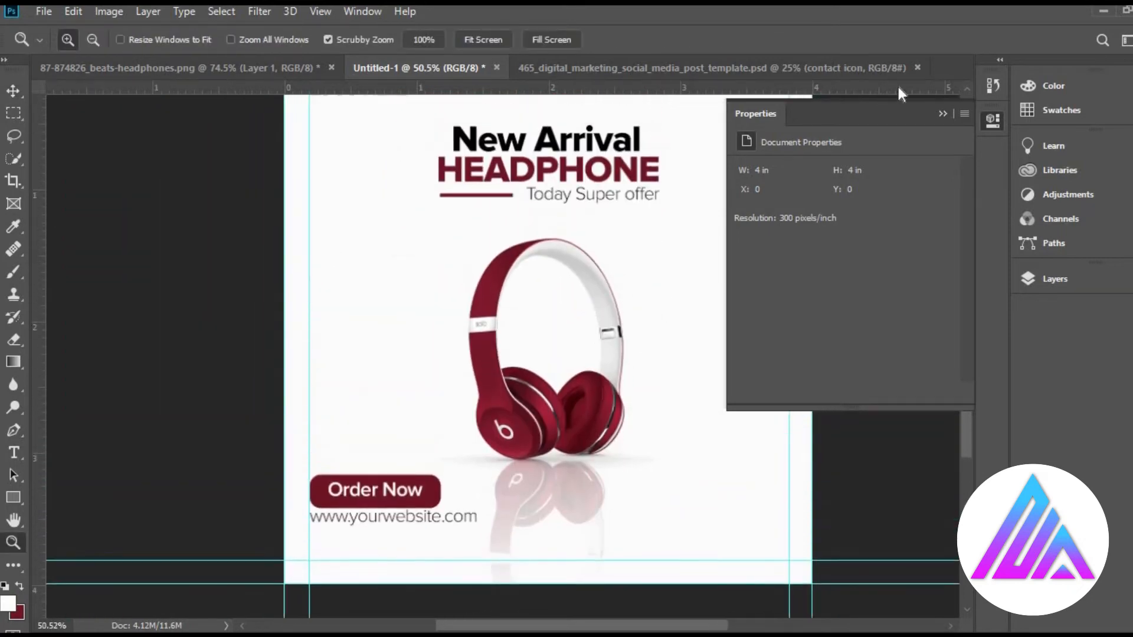
{"action": "left_click", "coordinate": [943, 114]}
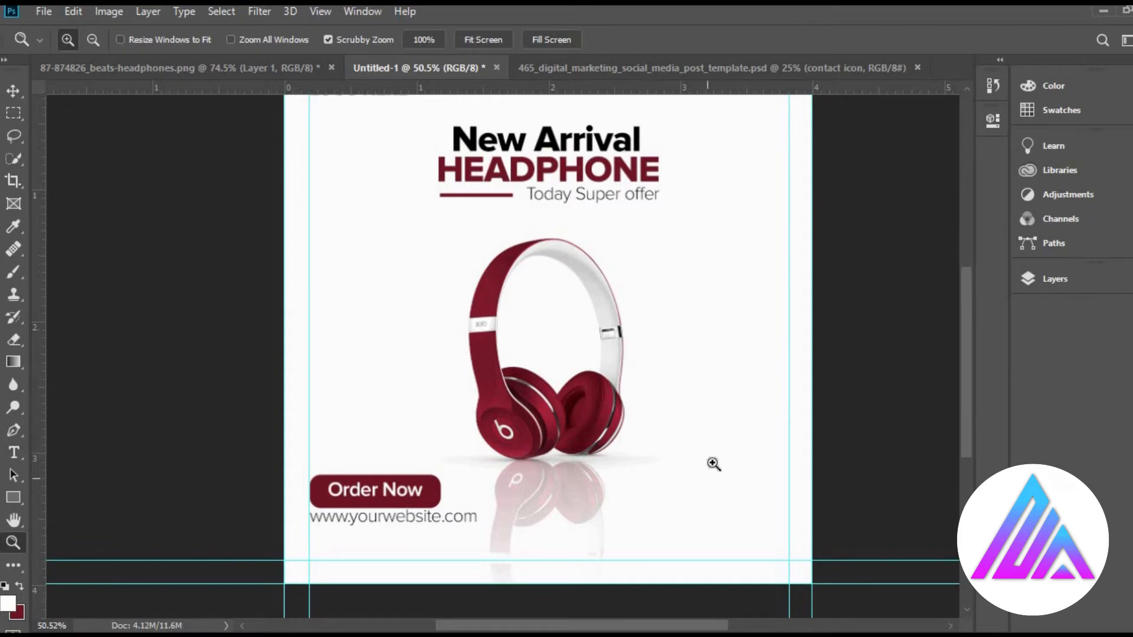
{"action": "left_click", "coordinate": [1047, 279]}
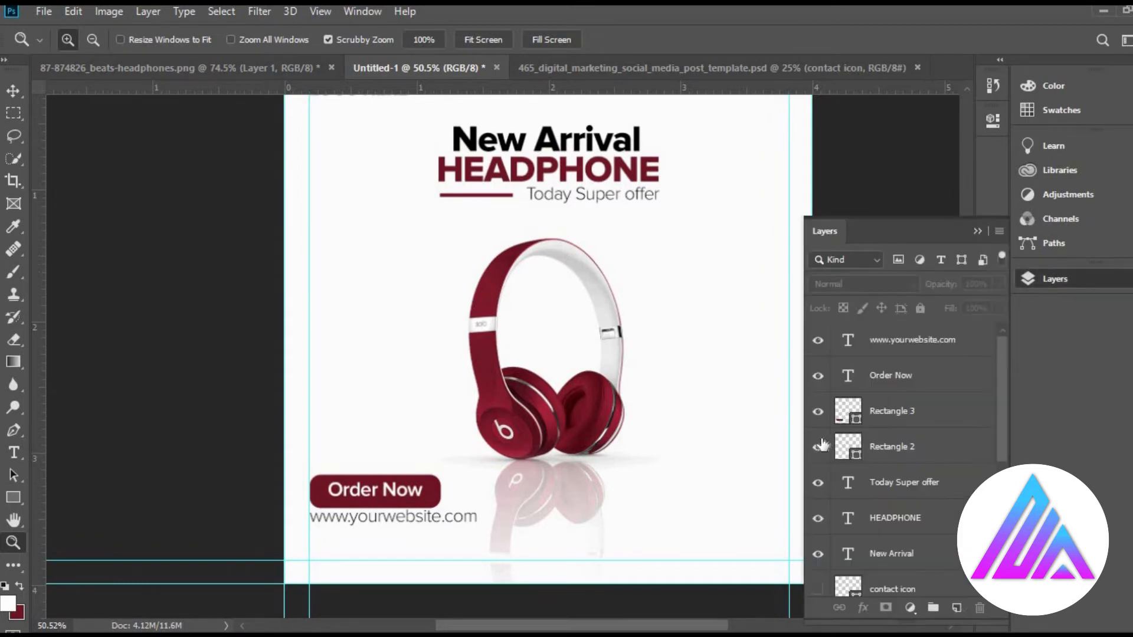
{"action": "scroll", "coordinate": [840, 455], "scroll_direction": "down", "scroll_amount": 2}
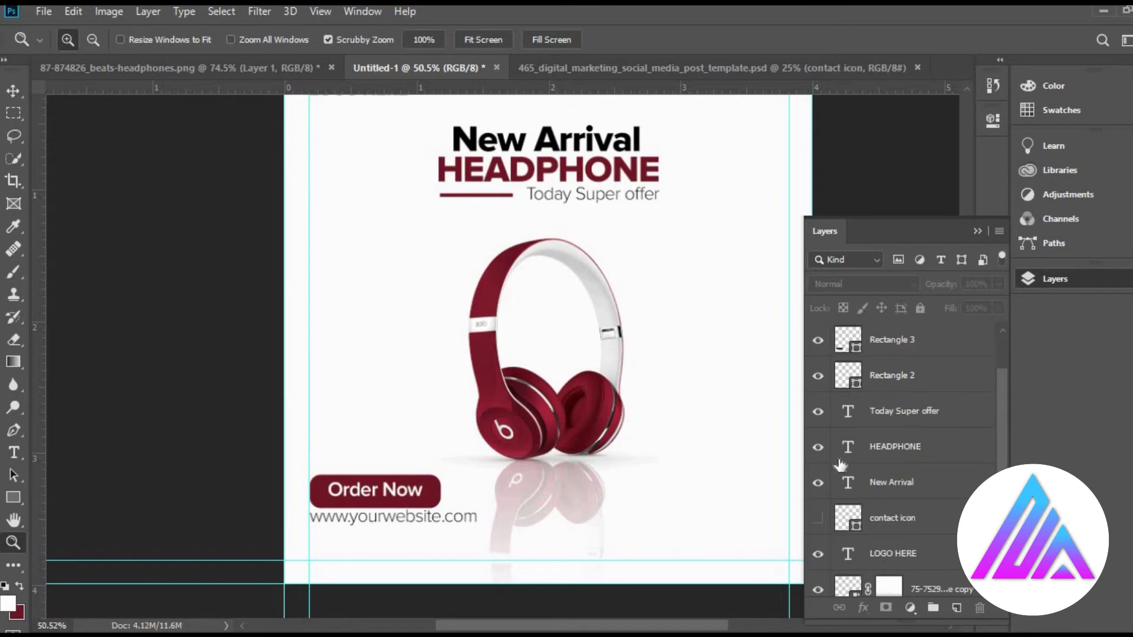
{"action": "left_click", "coordinate": [818, 520]}
{"action": "left_click", "coordinate": [978, 230]}
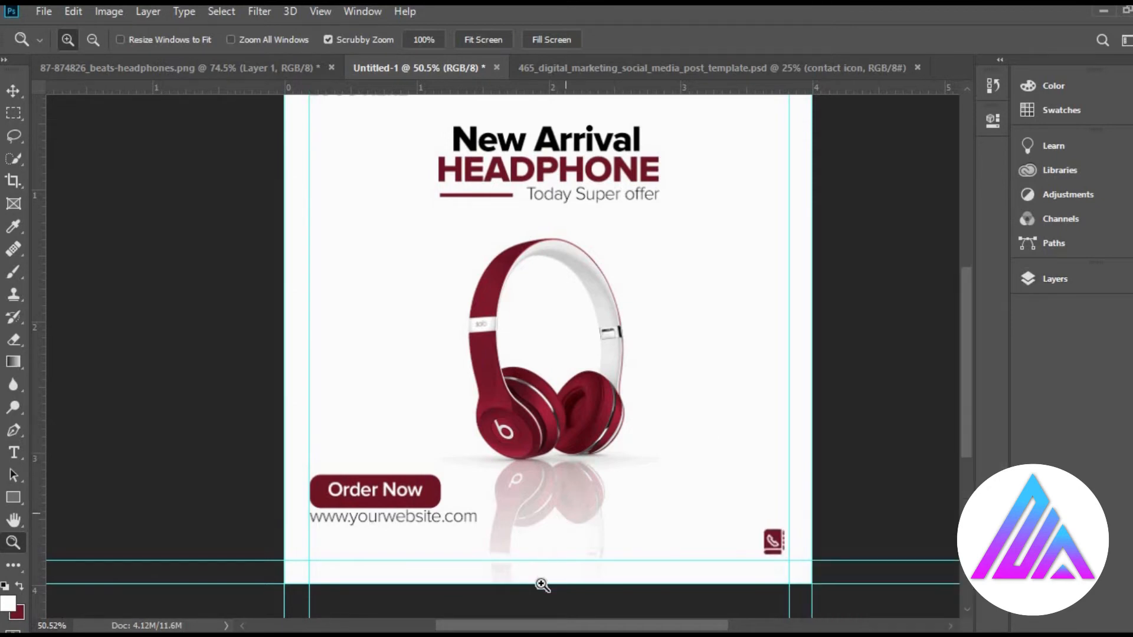
Move the contact icon slightly up and closer to the right margin guide
{"action": "left_click_drag", "start_coordinate": [770, 587], "coordinate": [794, 579]}
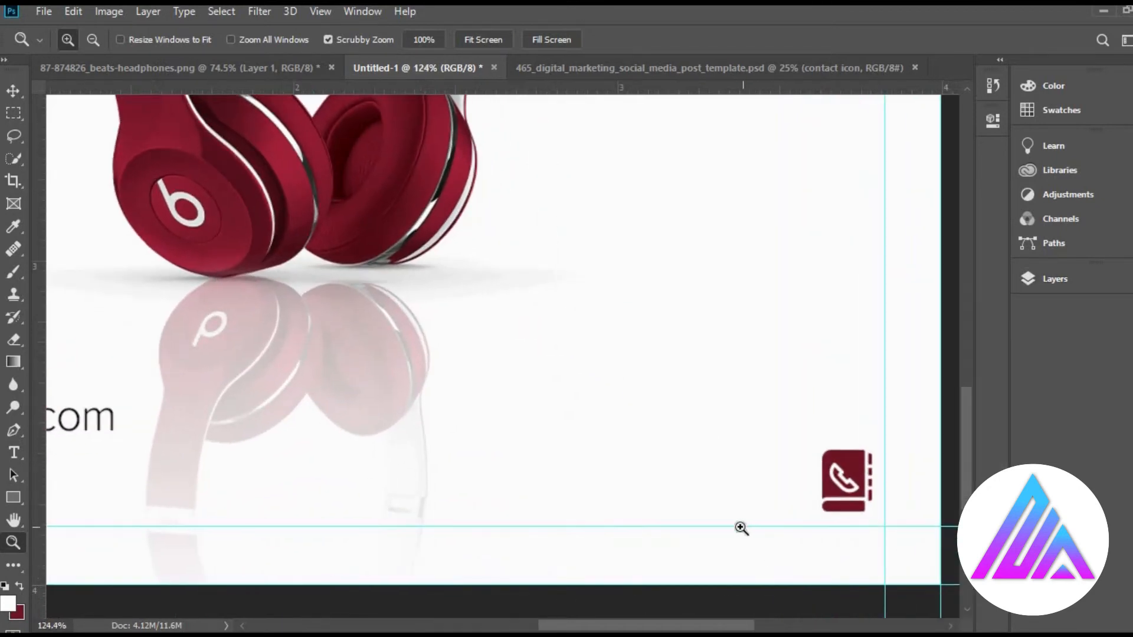
{"action": "scroll", "coordinate": [741, 529], "scroll_direction": "down", "scroll_amount": 2}
{"action": "scroll", "coordinate": [739, 526], "scroll_direction": "up", "scroll_amount": 1}
{"action": "scroll", "coordinate": [739, 526], "scroll_direction": "down", "scroll_amount": 2}
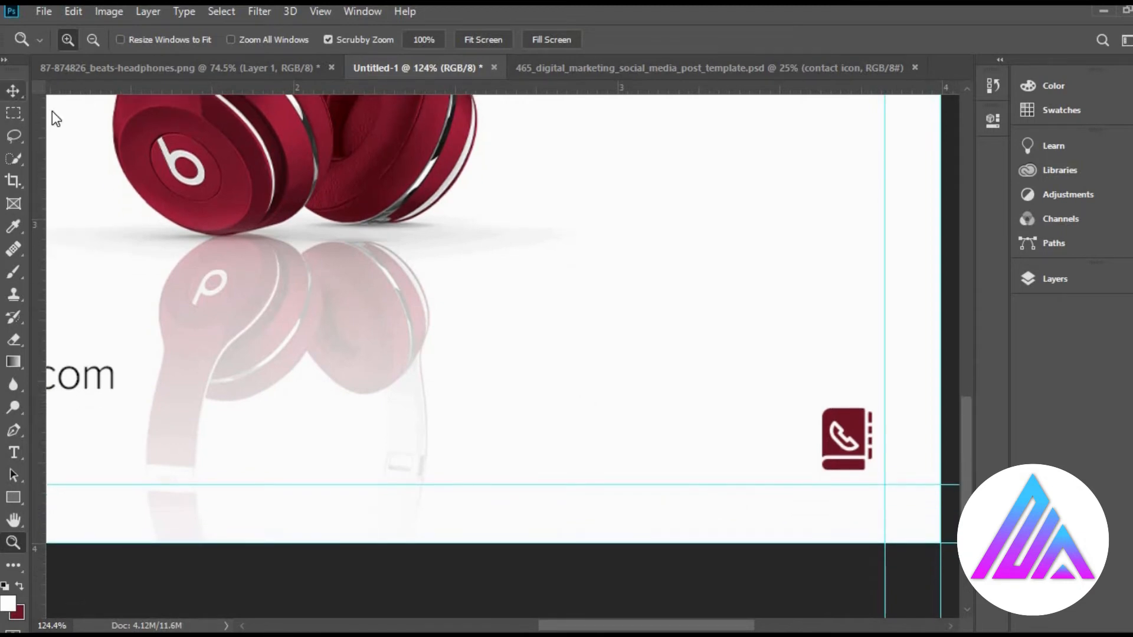
{"action": "key", "text": "v"}
{"action": "left_click_drag", "start_coordinate": [849, 418], "coordinate": [861, 401]}
{"action": "left_click", "coordinate": [855, 433]}
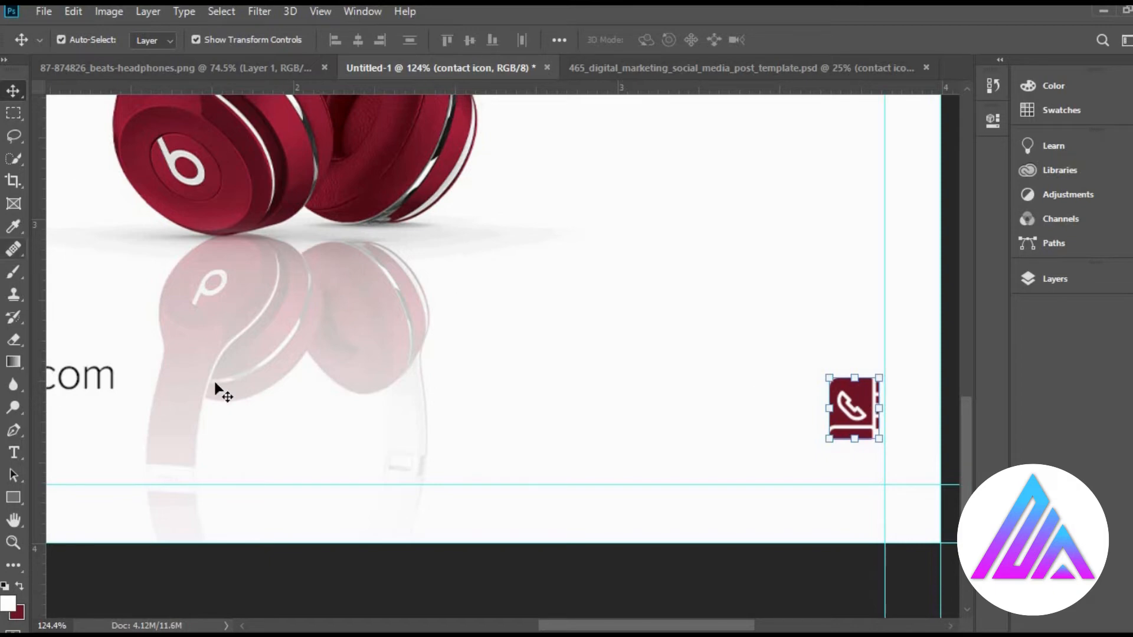
Add a text layer with the placeholder phone number beside the contact icon
{"action": "key", "text": "t"}
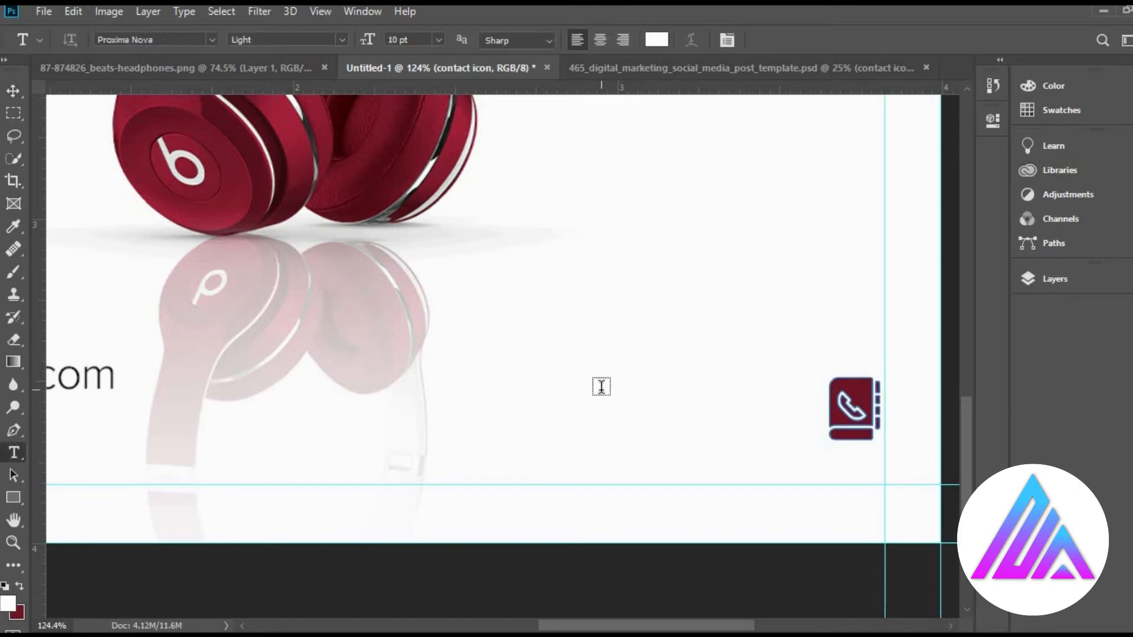
{"action": "left_click", "coordinate": [602, 389]}
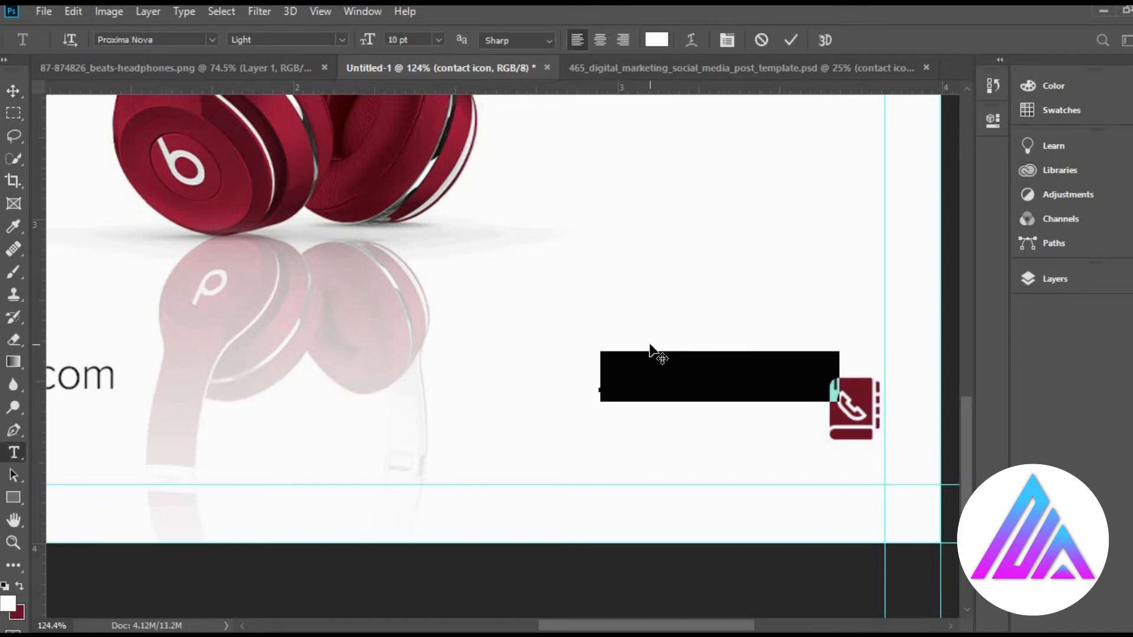
{"action": "type", "text": "00"}
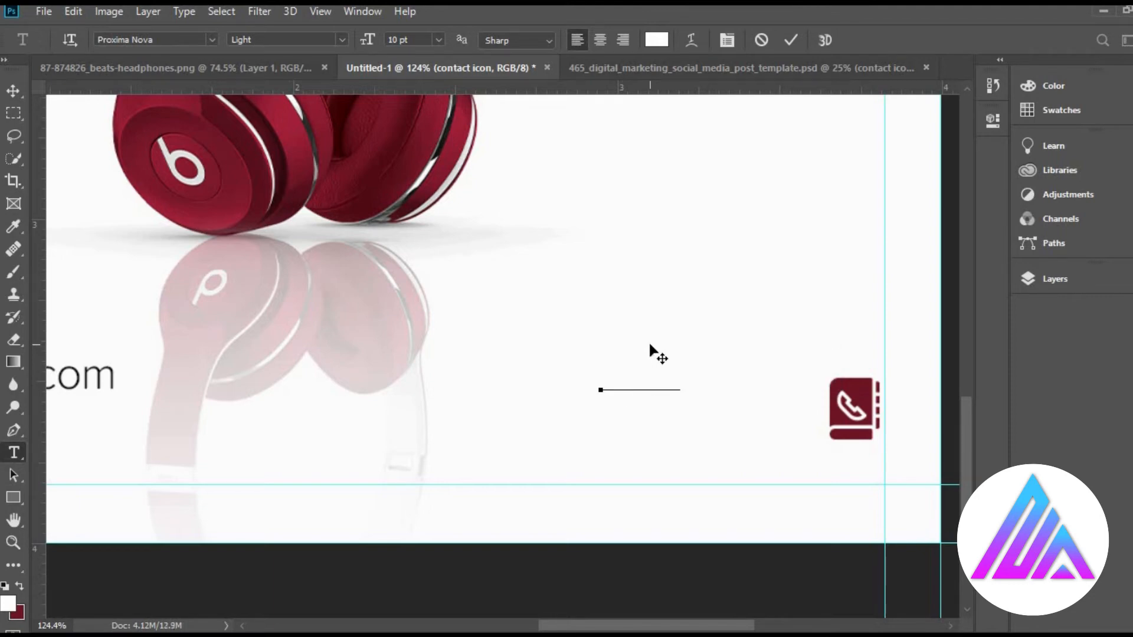
{"action": "type", "text": "0089"}
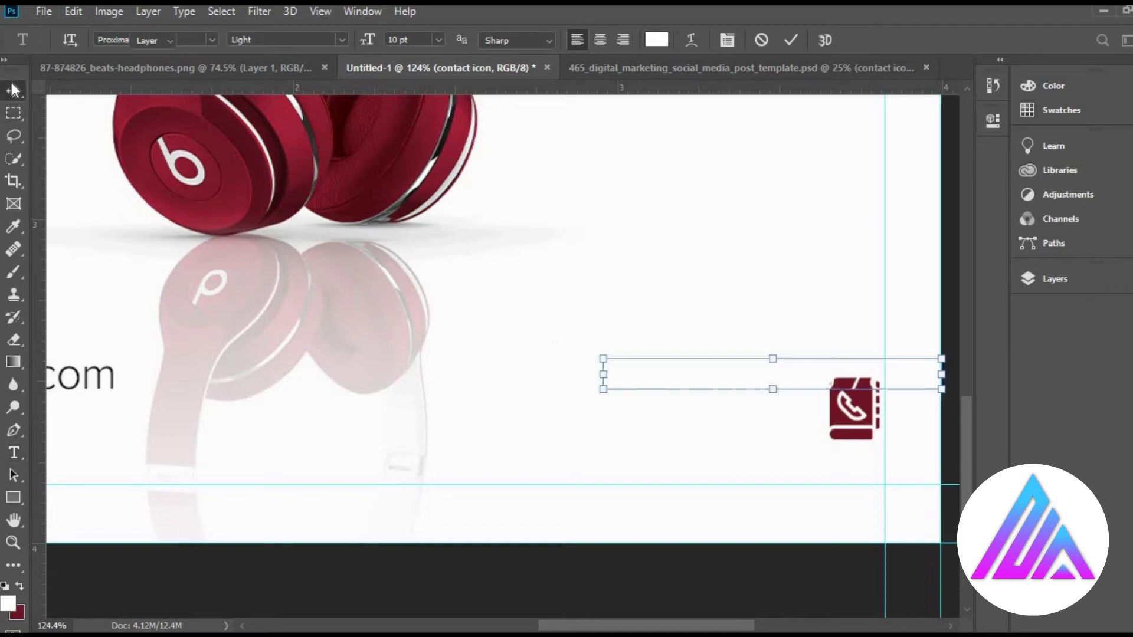
{"action": "key", "text": "ctrl+Return"}
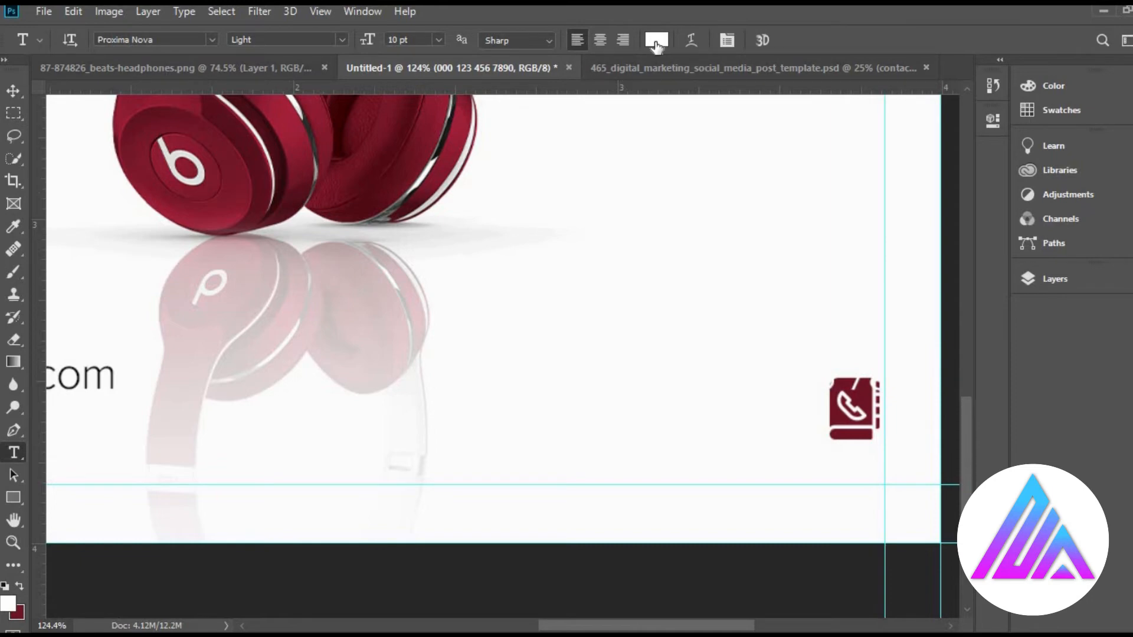
Colour the phone number text dark red (6f1627) and set its font style to Semibold
{"action": "left_click", "coordinate": [657, 40]}
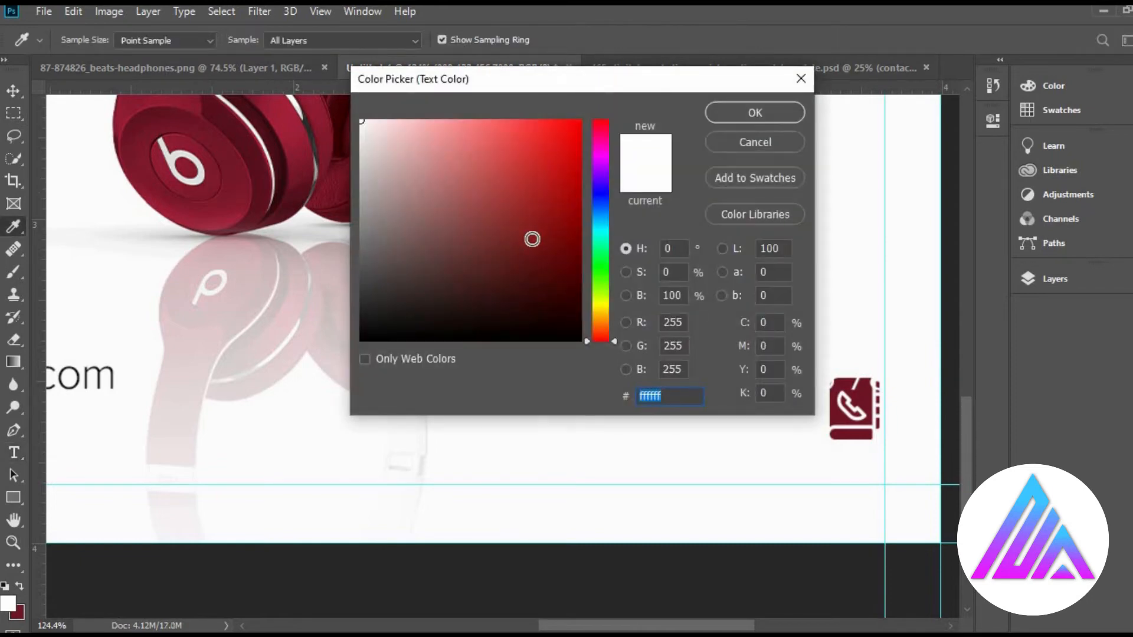
{"action": "type", "text": "6f1627"}
{"action": "left_click", "coordinate": [782, 114]}
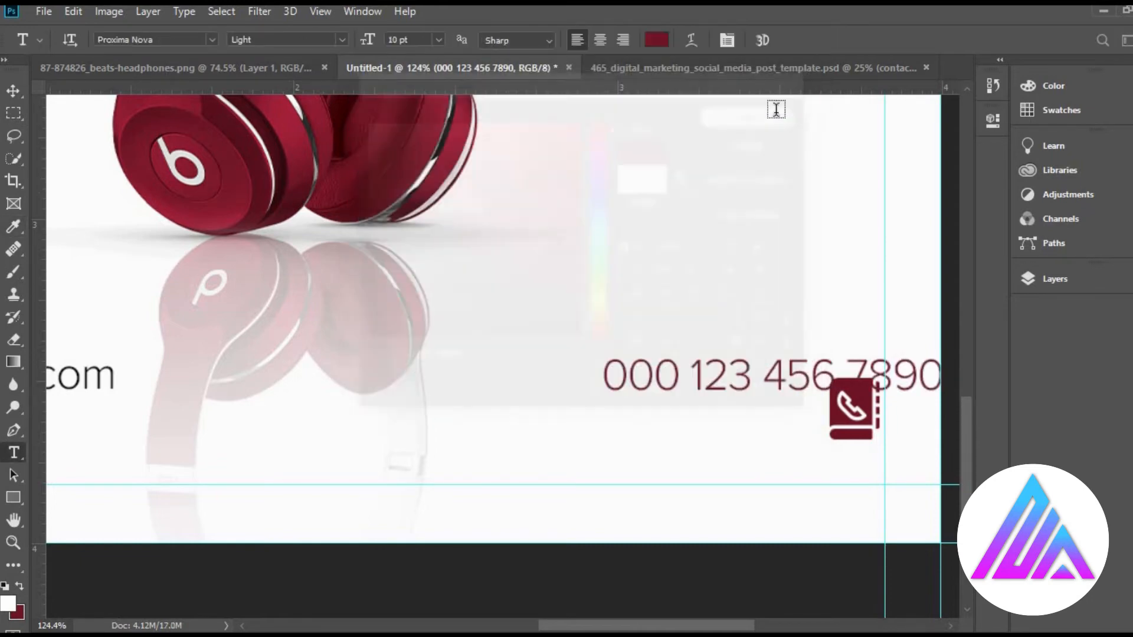
{"action": "left_click", "coordinate": [342, 39]}
{"action": "left_click", "coordinate": [337, 85]}
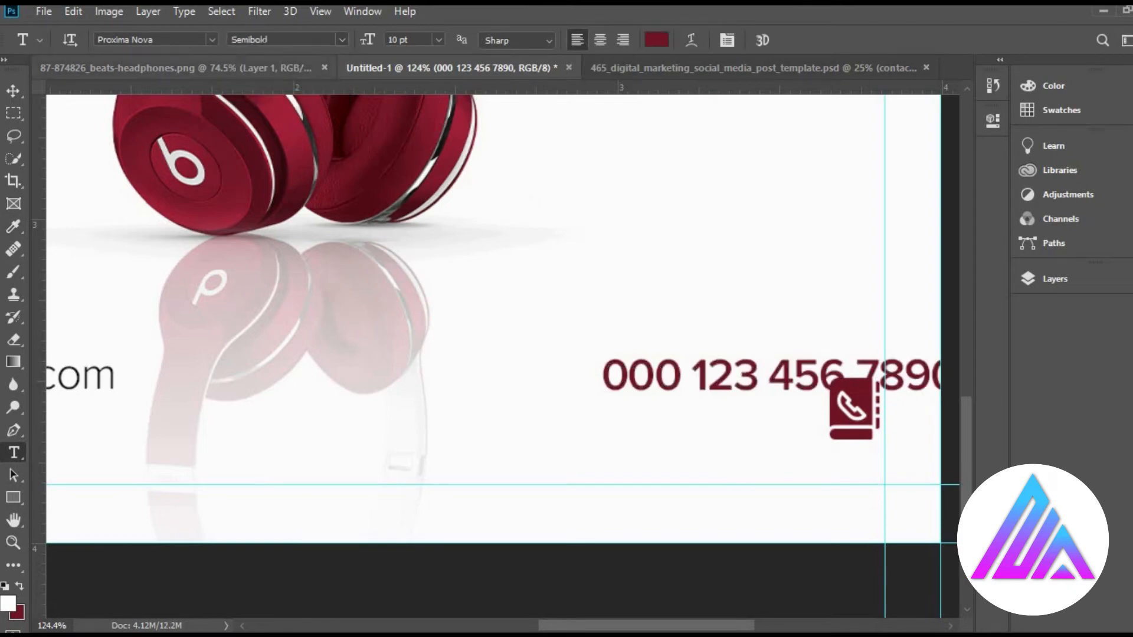
Set the phone number text to 9 pt and place it beside the contact icon with a copy directly above it
{"action": "left_click", "coordinate": [437, 40]}
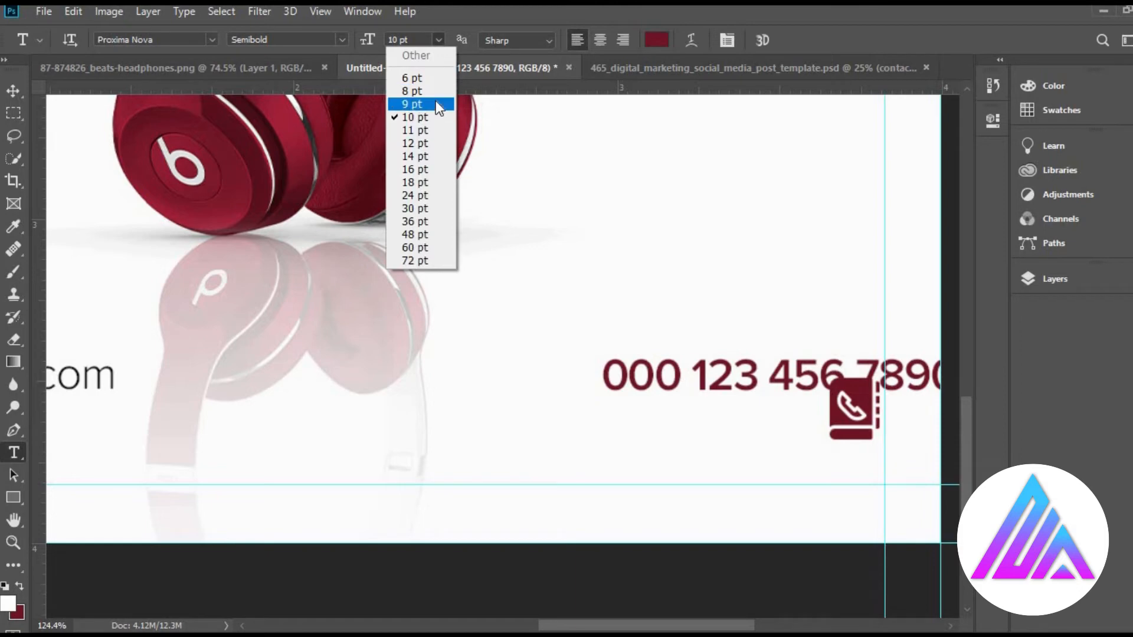
{"action": "left_click", "coordinate": [436, 104]}
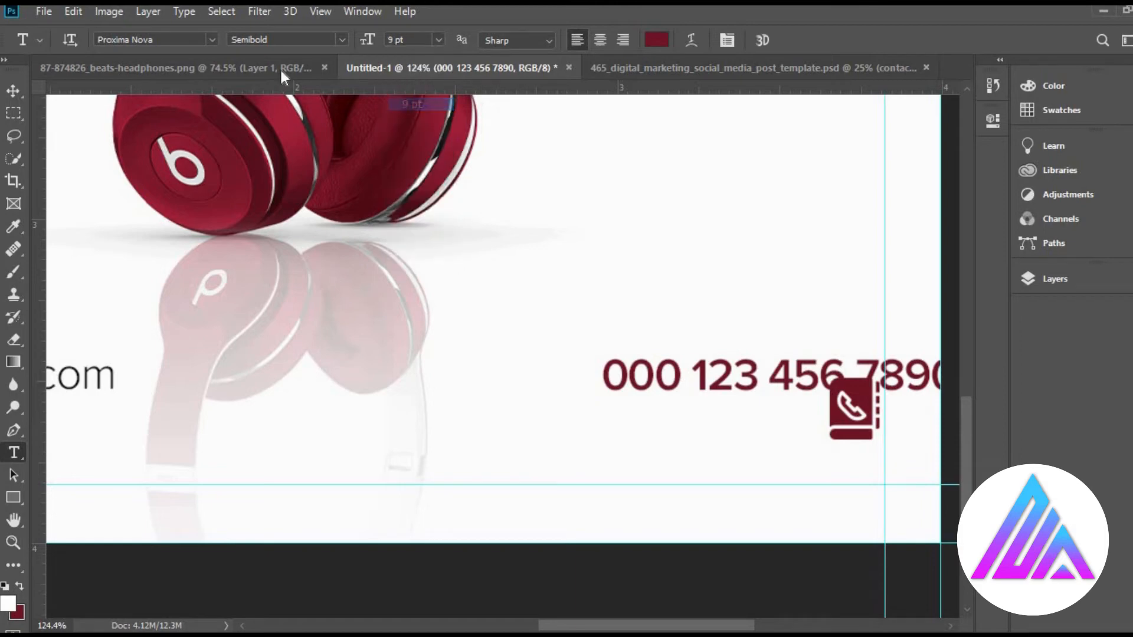
{"action": "left_click", "coordinate": [13, 93]}
{"action": "left_click_drag", "start_coordinate": [695, 381], "coordinate": [589, 396]}
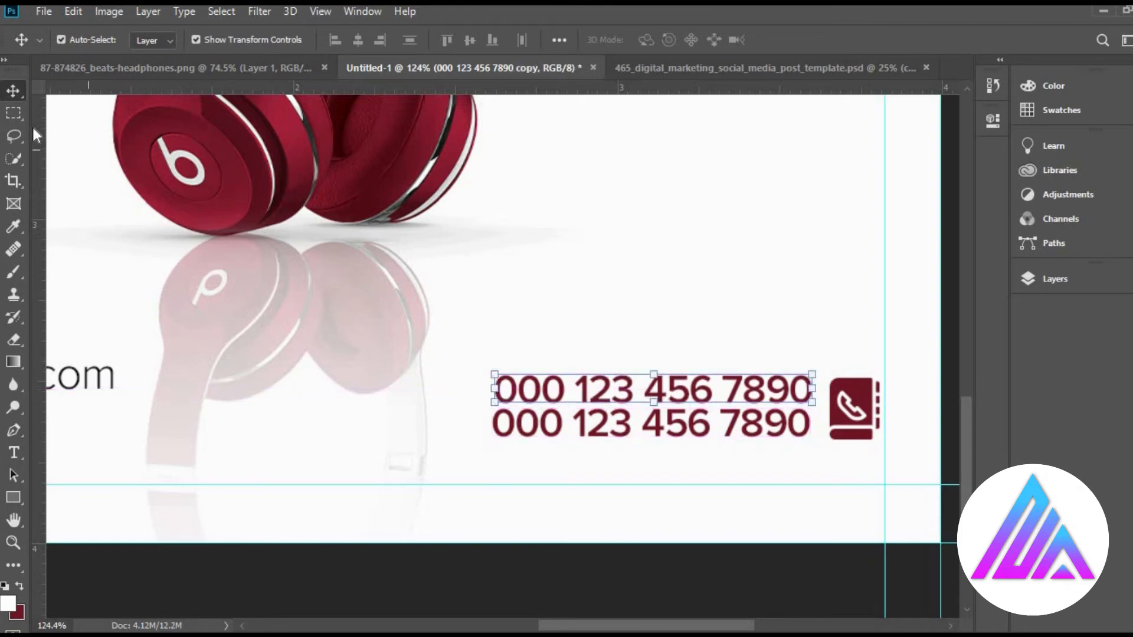
Replace the upper copy of the phone number with the text "Call us More Details"
{"action": "key", "text": "t"}
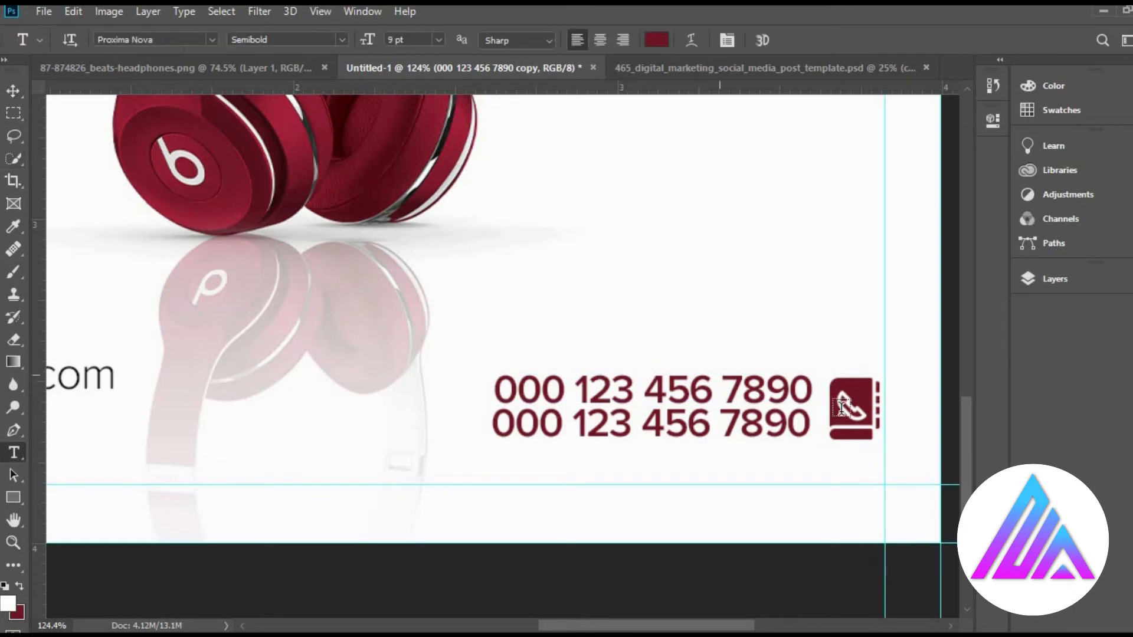
{"action": "left_click_drag", "start_coordinate": [814, 392], "coordinate": [479, 379]}
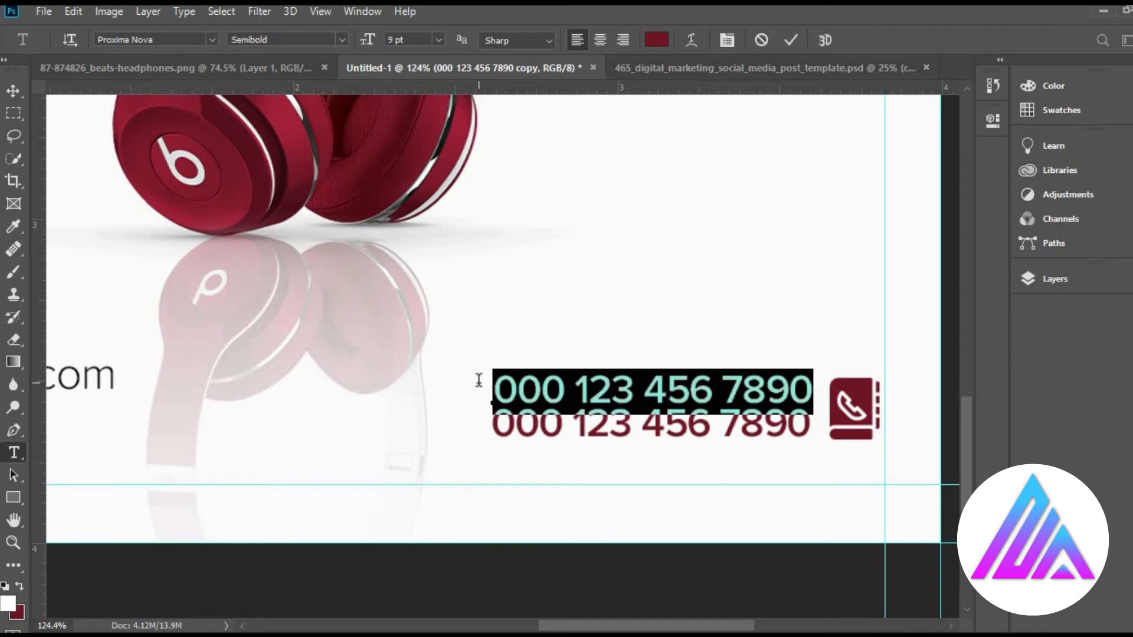
{"action": "type", "text": "ca"}
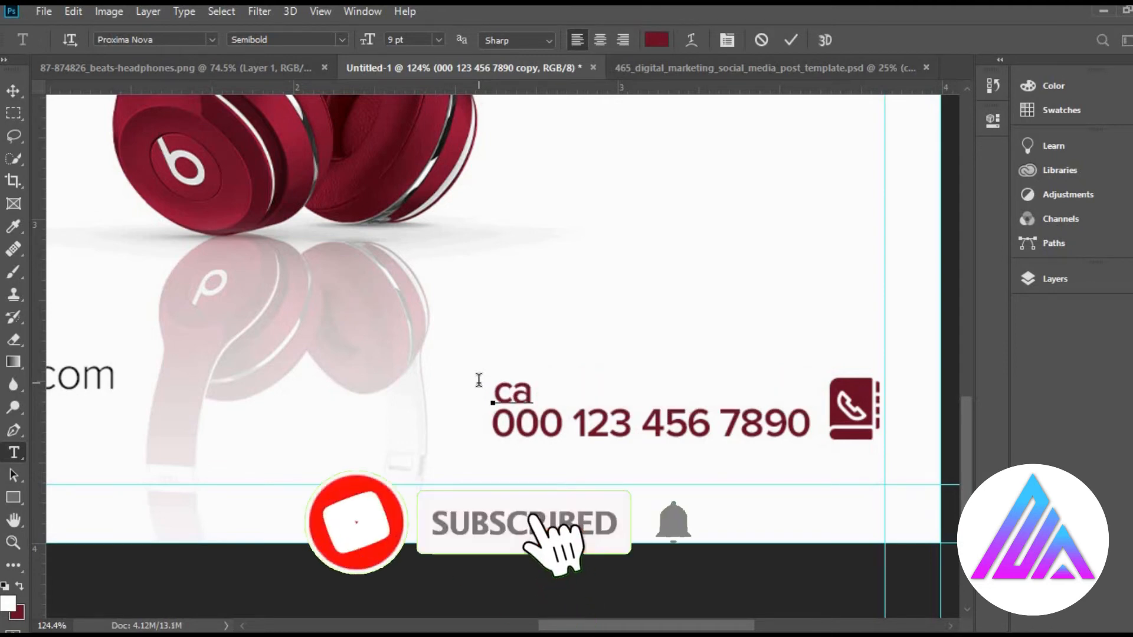
{"action": "key", "text": "BackSpace"}
{"action": "key", "text": "BackSpace"}
{"action": "type", "text": "C"}
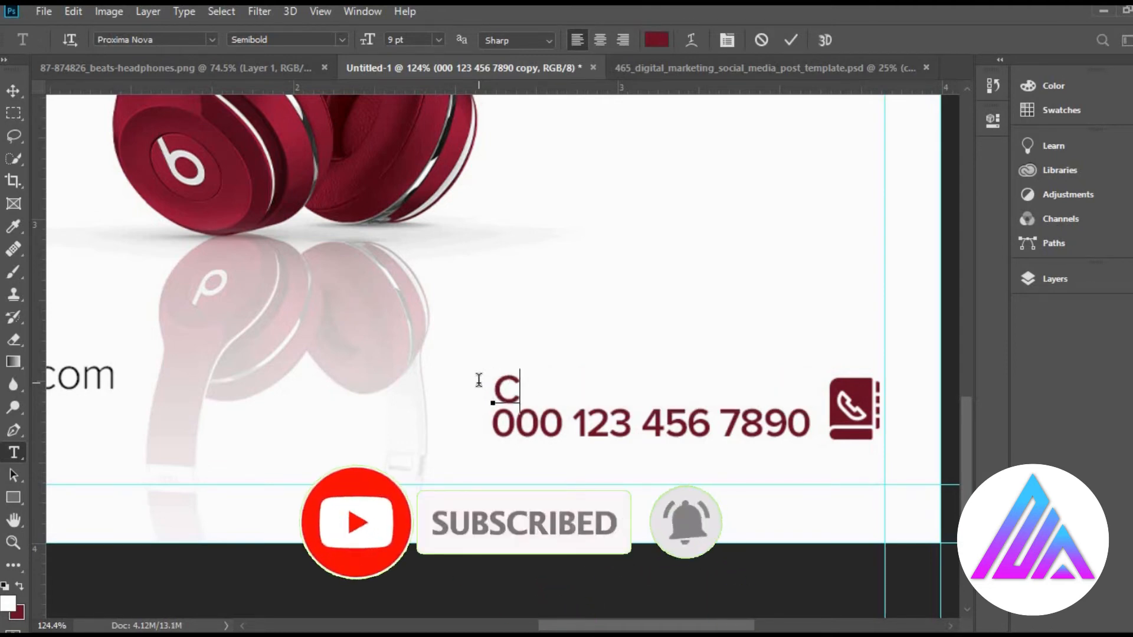
{"action": "type", "text": "all"}
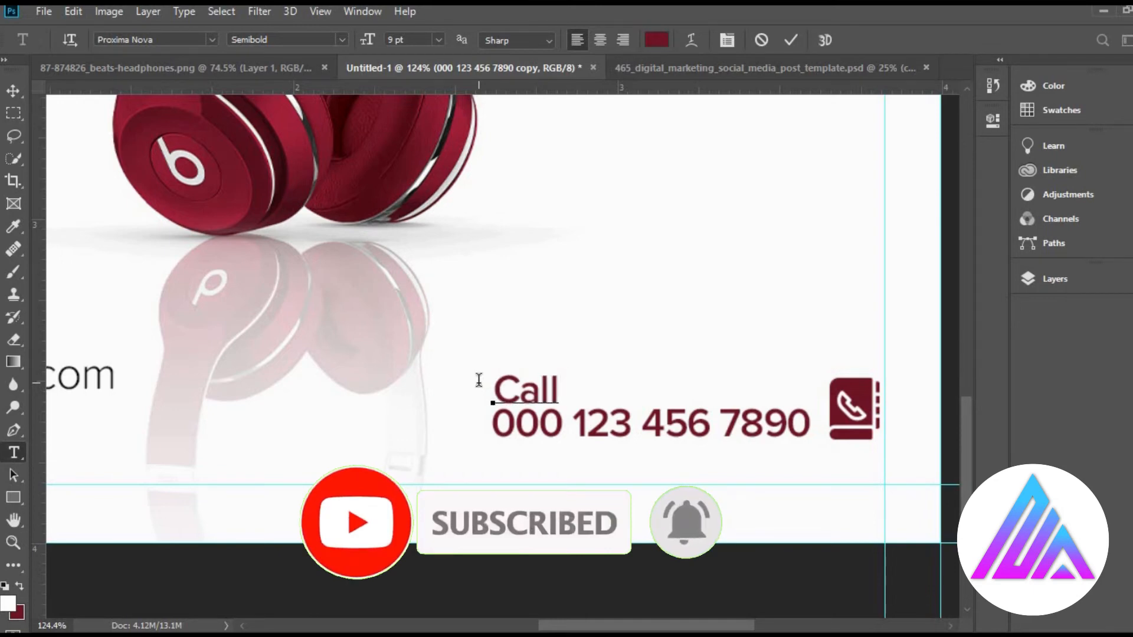
{"action": "type", "text": " us"}
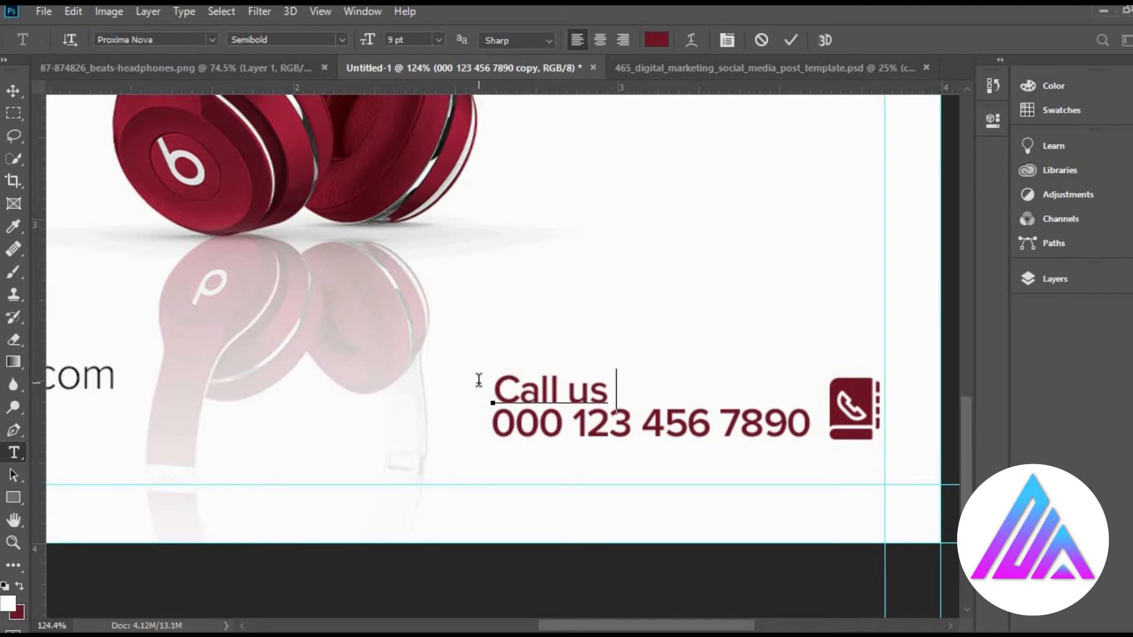
{"action": "type", "text": "mo"}
{"action": "key", "text": "BackSpace"}
{"action": "key", "text": "BackSpace"}
{"action": "key", "text": "BackSpace"}
{"action": "type", "text": "More "}
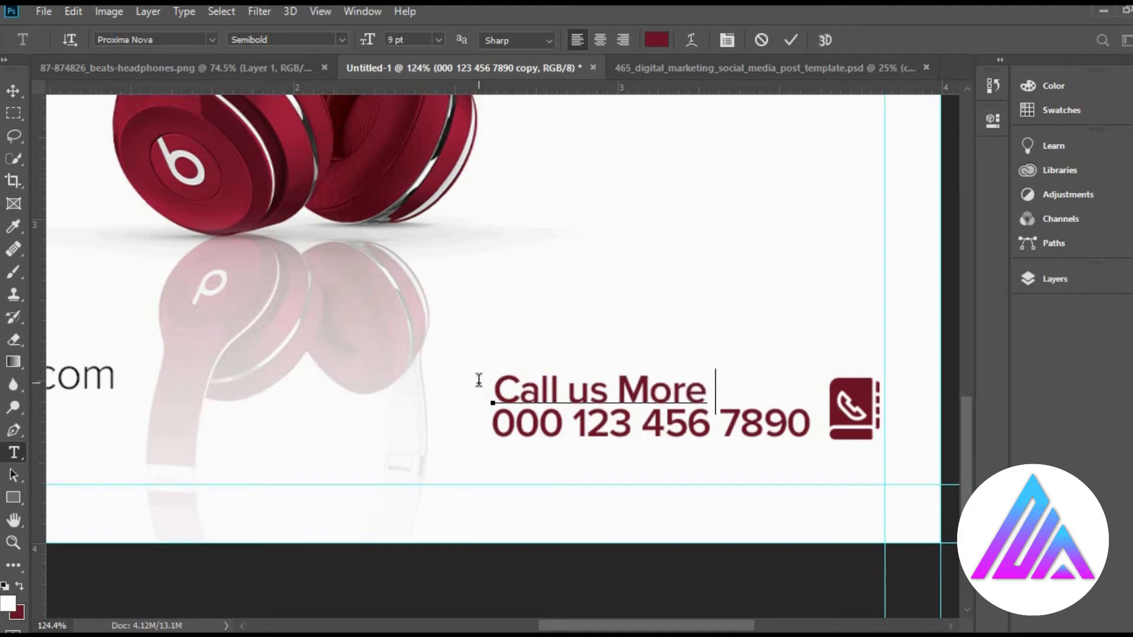
{"action": "type", "text": "De"}
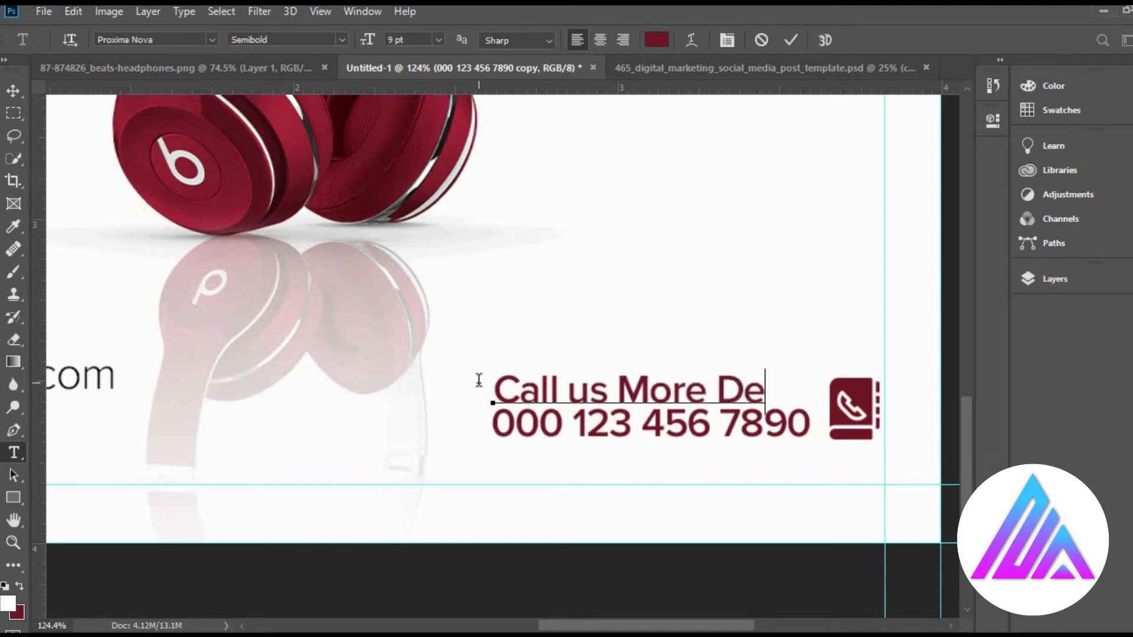
{"action": "type", "text": "tails"}
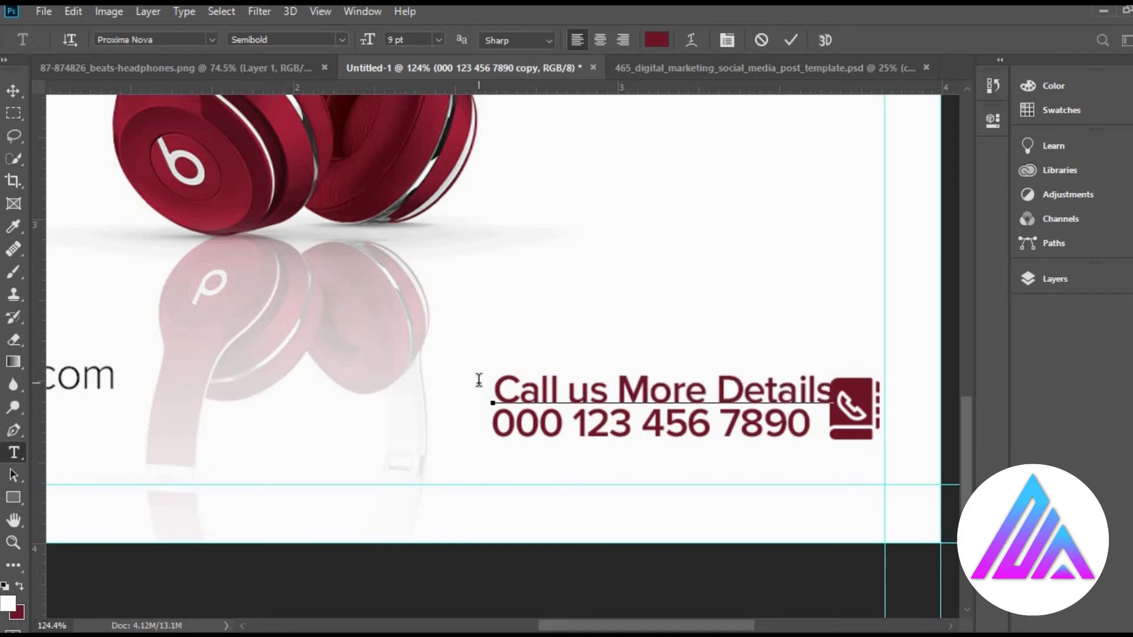
Colour the "Call us More Details" line black and capitalise its second word to "Us"
{"action": "left_click", "coordinate": [12, 91]}
{"action": "key", "text": "t"}
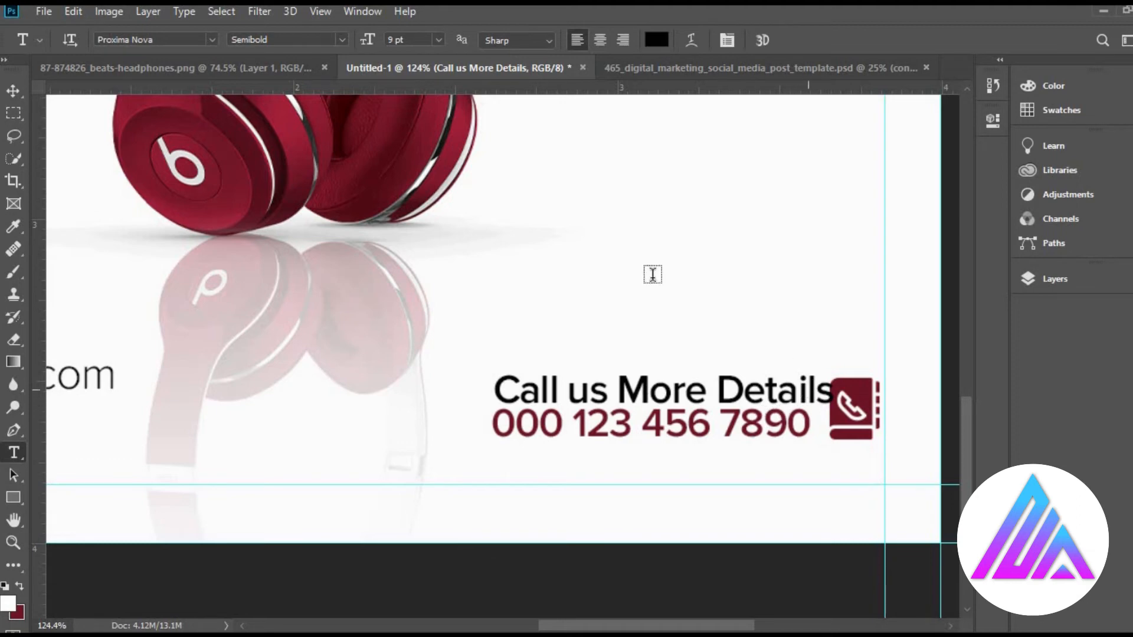
{"action": "left_click", "coordinate": [12, 91]}
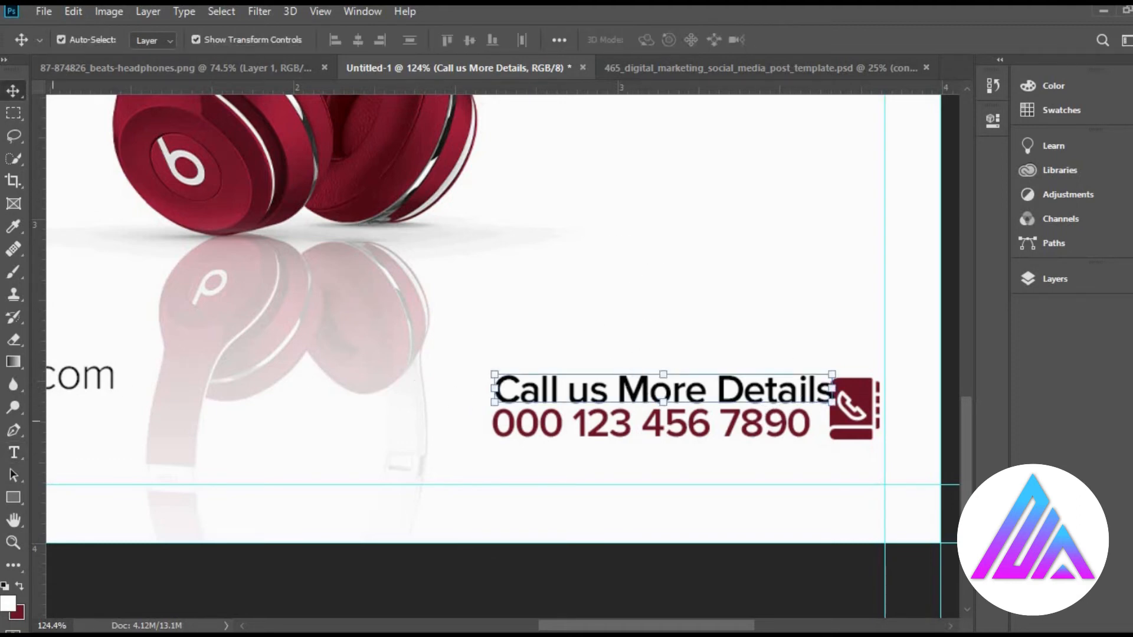
{"action": "left_click", "coordinate": [14, 454]}
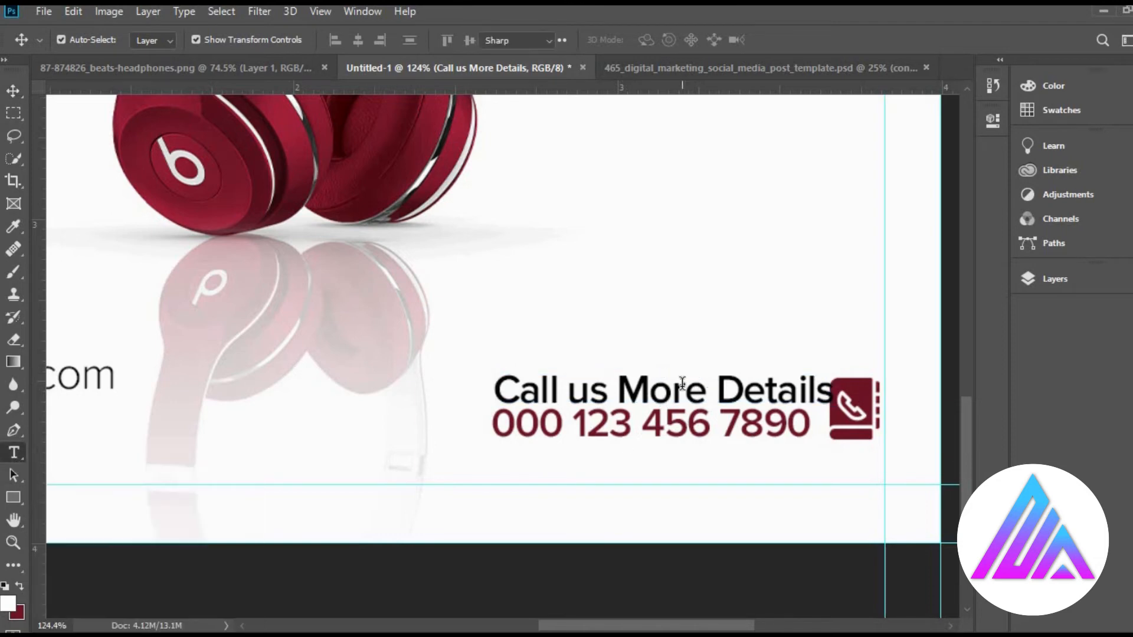
{"action": "left_click", "coordinate": [583, 391]}
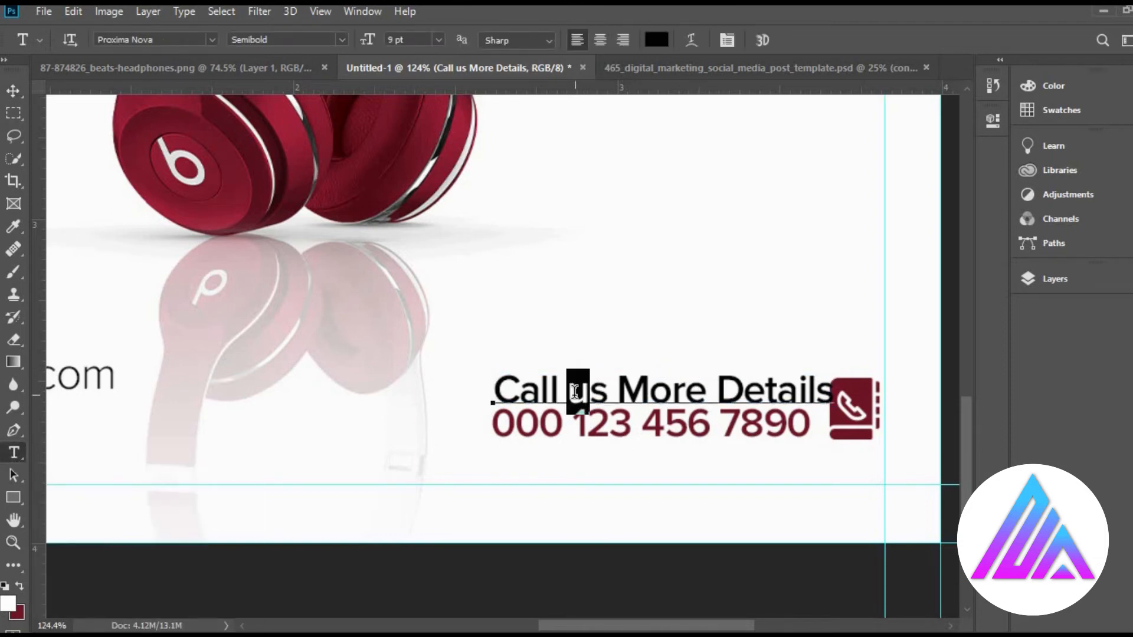
{"action": "key", "text": "BackSpace"}
{"action": "type", "text": "U"}
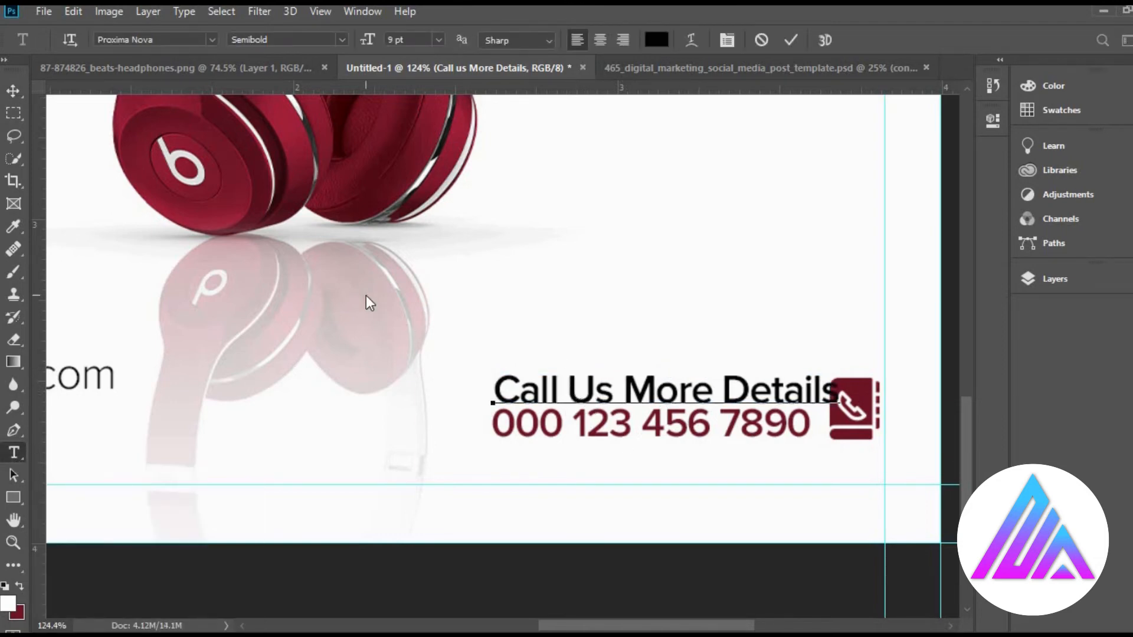
{"action": "key", "text": "ctrl+Return"}
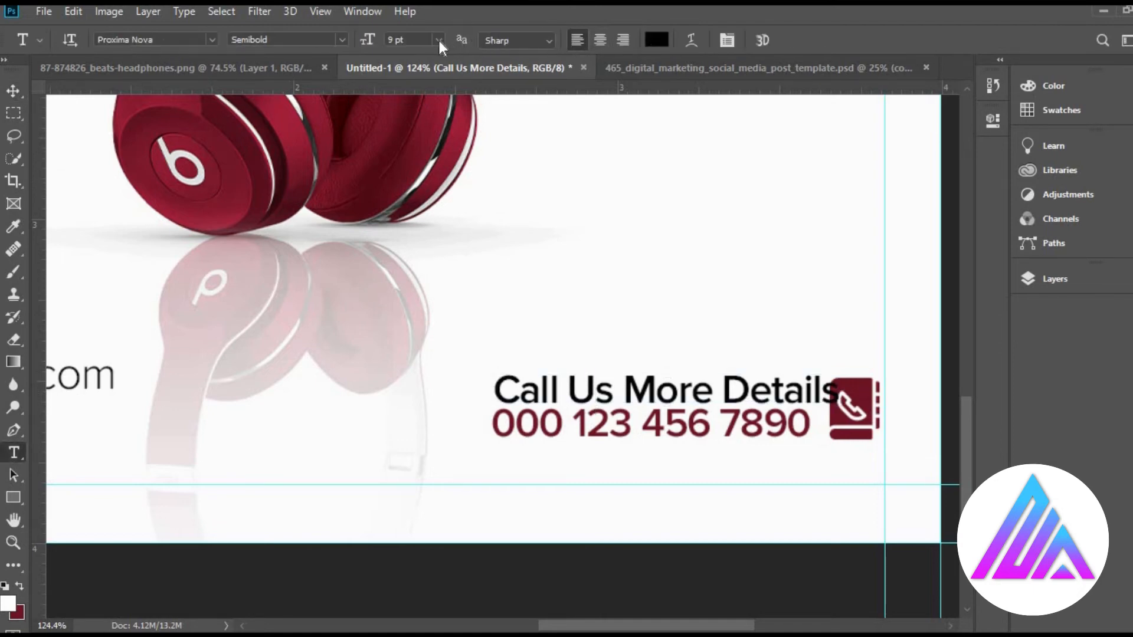
Reduce the "Call Us More Details" text to 8 pt so it clears the contact icon
{"action": "left_click", "coordinate": [439, 41]}
{"action": "left_click", "coordinate": [418, 91]}
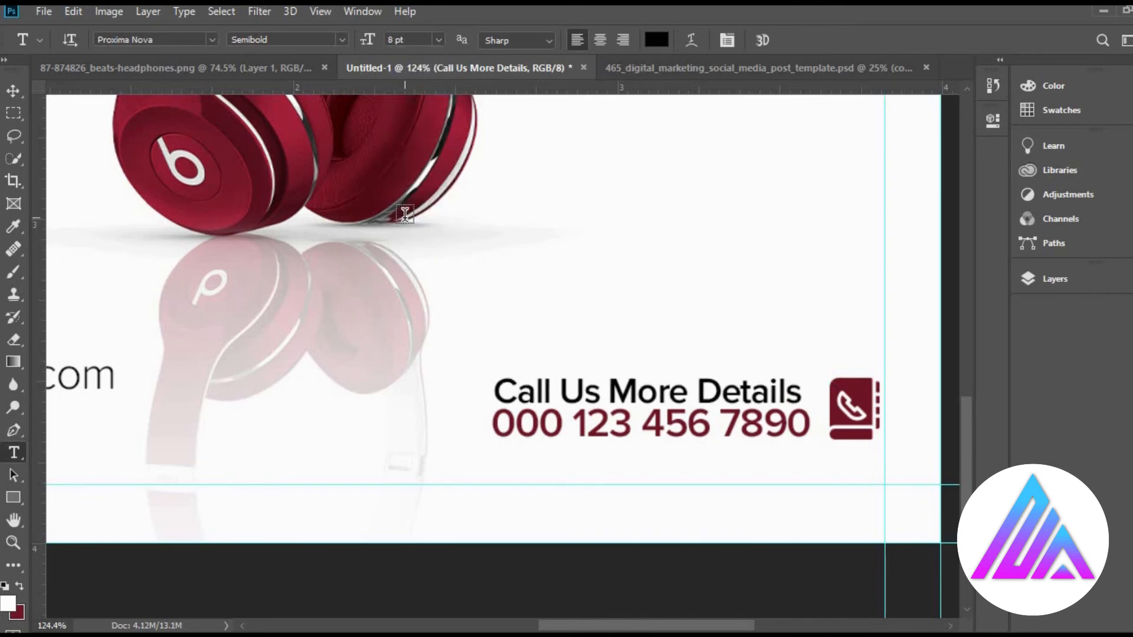
{"action": "left_click", "coordinate": [13, 90]}
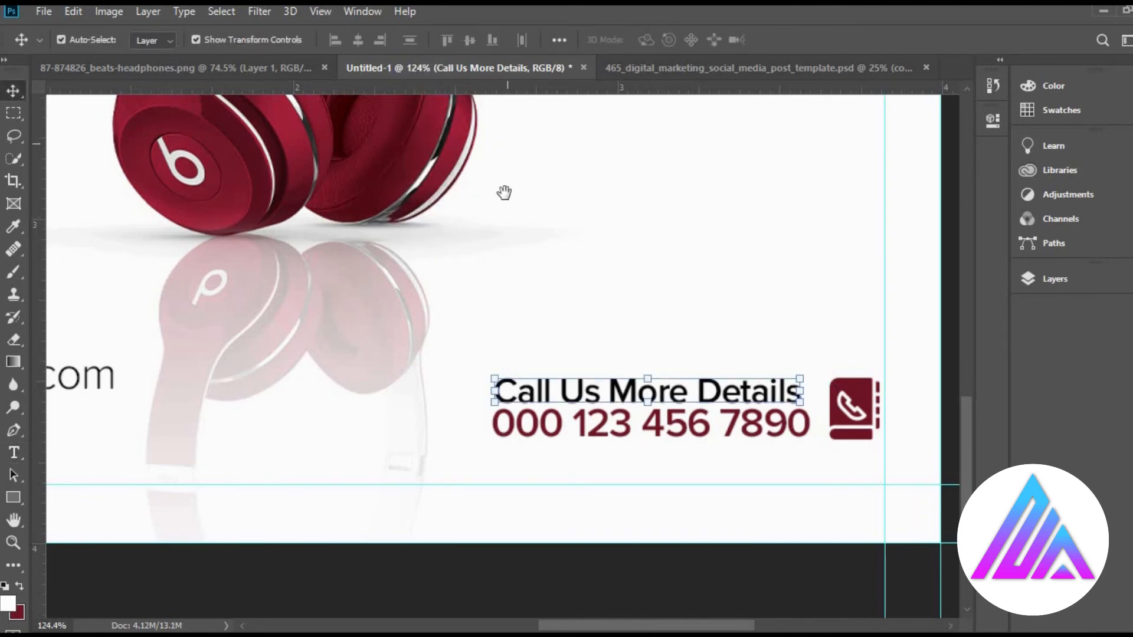
Draw an ellipse shape about 113 by 122 px in the empty area to the right of the headphones' band
{"action": "left_click_drag", "start_coordinate": [504, 193], "coordinate": [390, 334]}
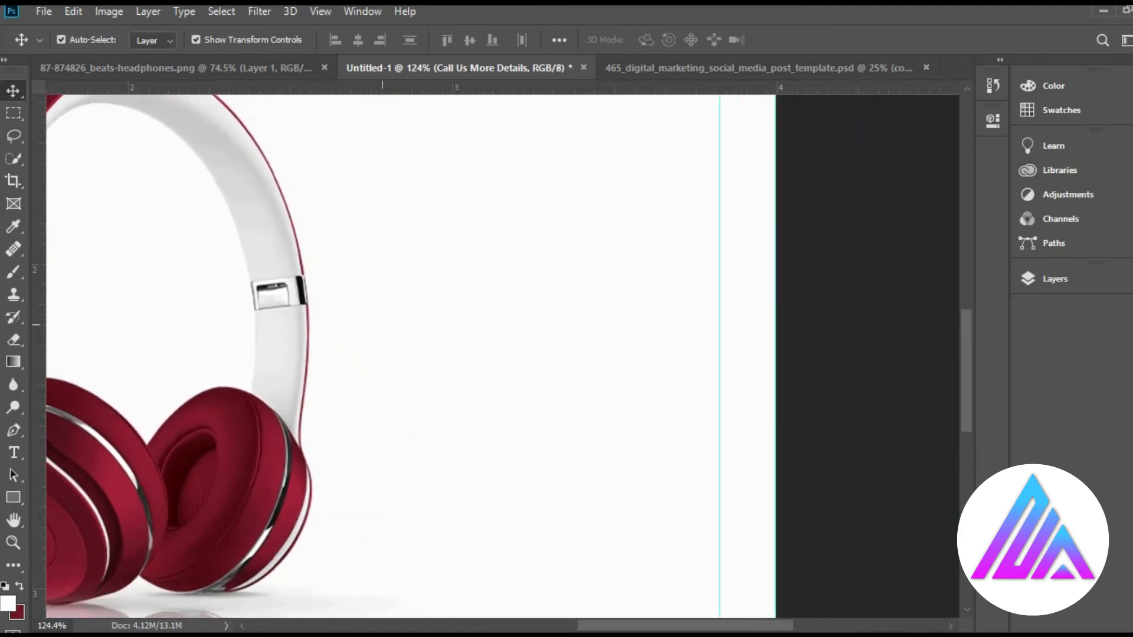
{"action": "left_click", "coordinate": [13, 495]}
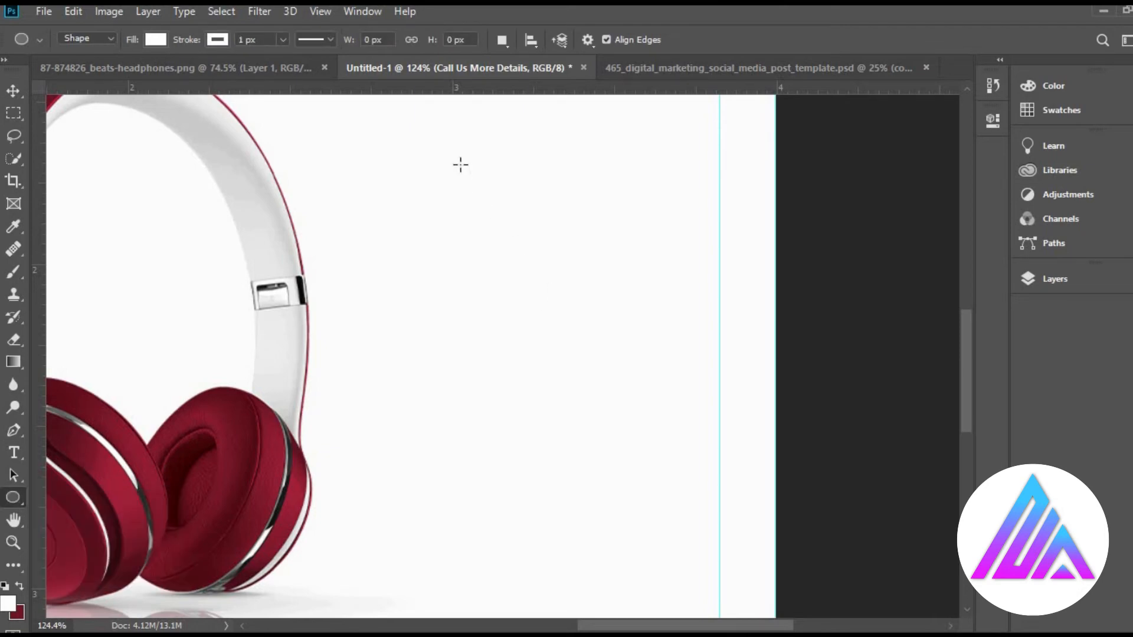
{"action": "scroll", "coordinate": [457, 167], "scroll_direction": "up", "scroll_amount": 3}
{"action": "left_click_drag", "start_coordinate": [417, 169], "coordinate": [540, 300]}
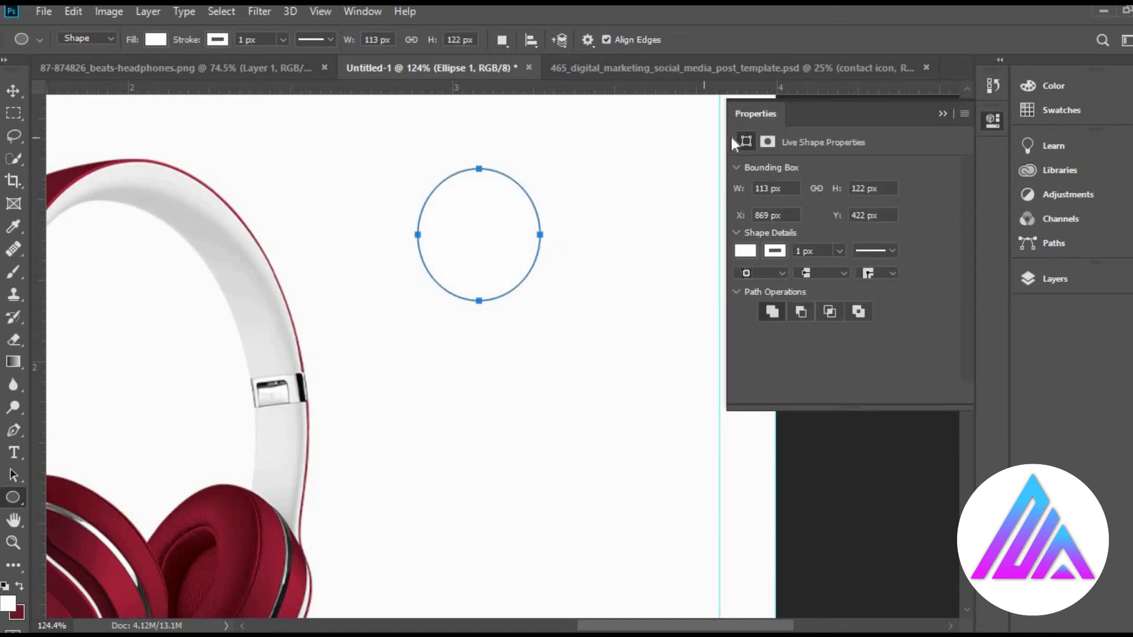
{"action": "left_click", "coordinate": [942, 114]}
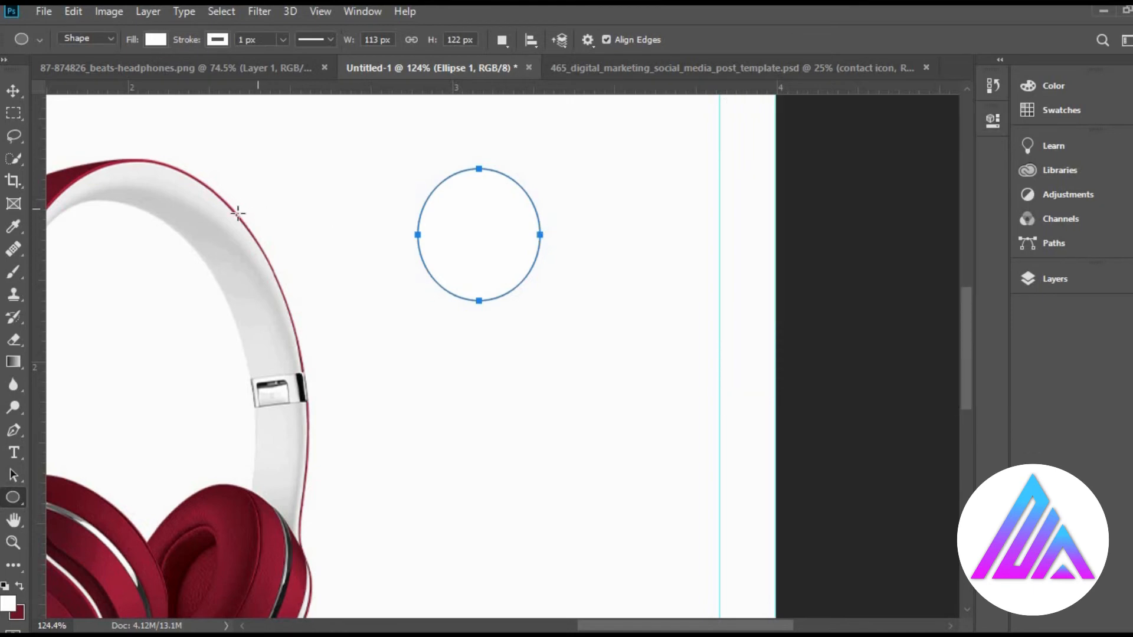
Fill the new ellipse with dark red 6f1627
{"action": "left_click", "coordinate": [155, 38]}
{"action": "left_click", "coordinate": [159, 34]}
{"action": "left_click", "coordinate": [1054, 278]}
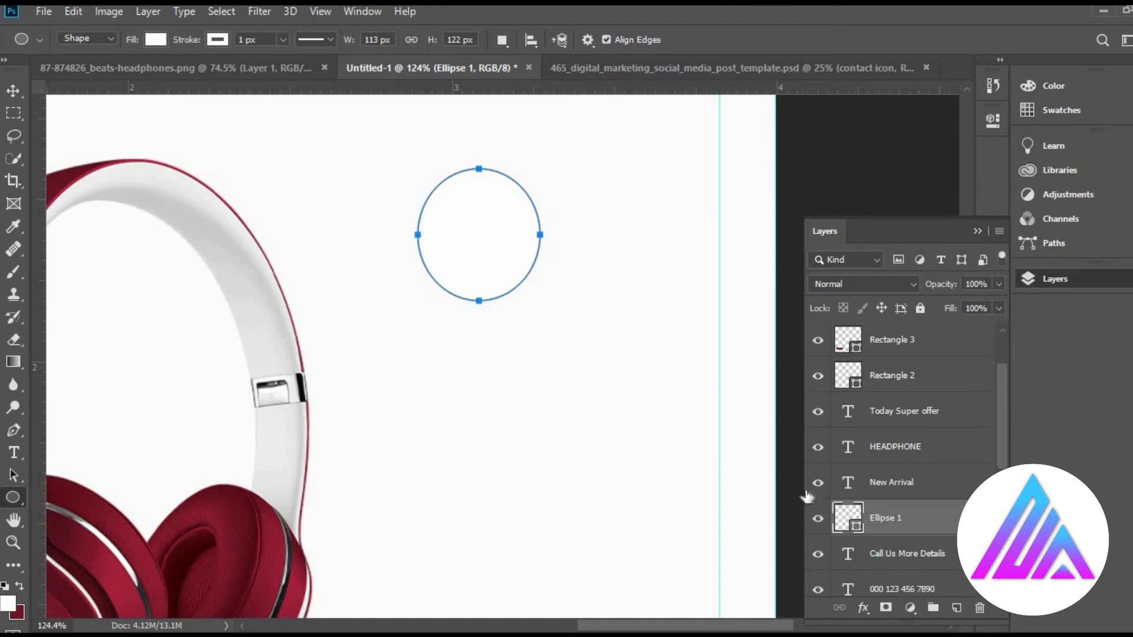
{"action": "double_click", "coordinate": [848, 517]}
{"action": "type", "text": "6f1627"}
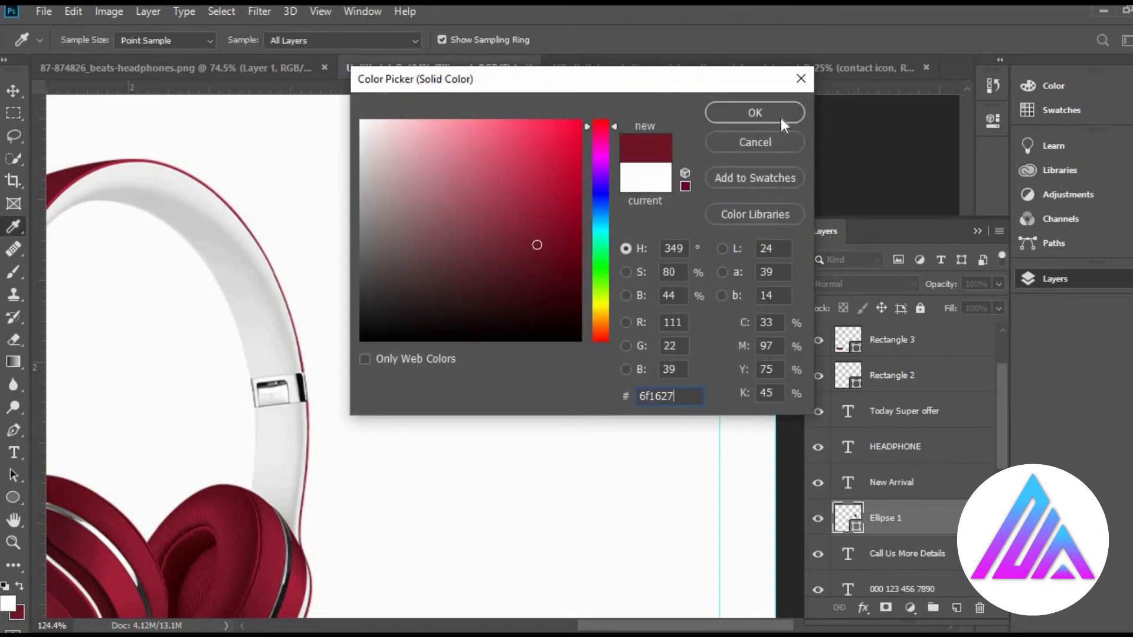
{"action": "left_click", "coordinate": [771, 117]}
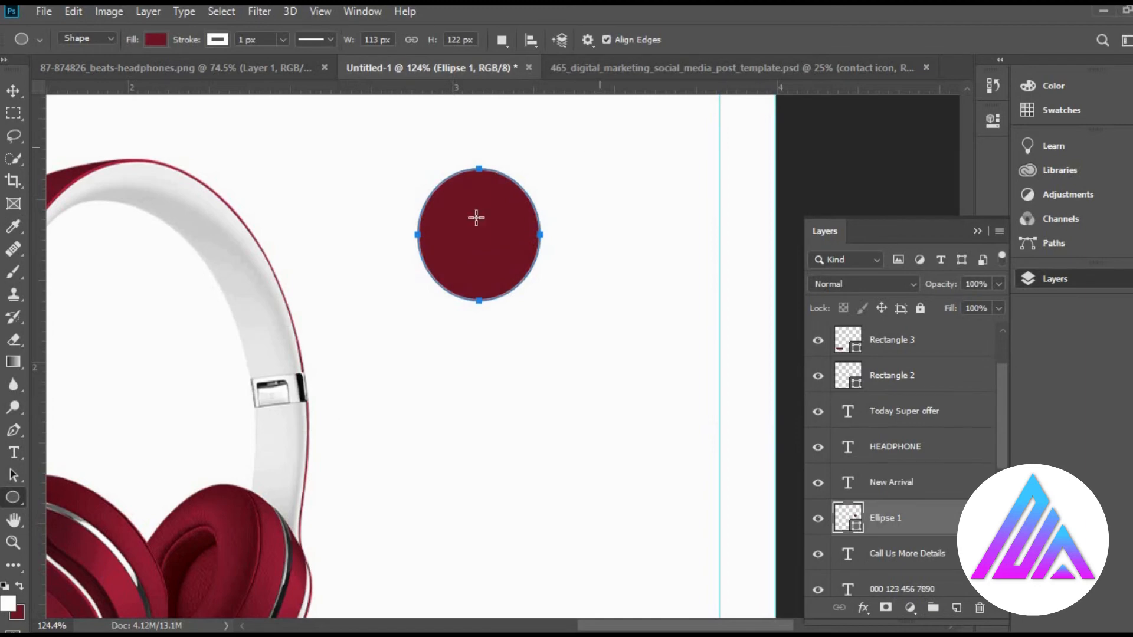
Resize the dark red ellipse to about 131 by 118 px and shift it slightly up and to the right
{"action": "left_click", "coordinate": [13, 90]}
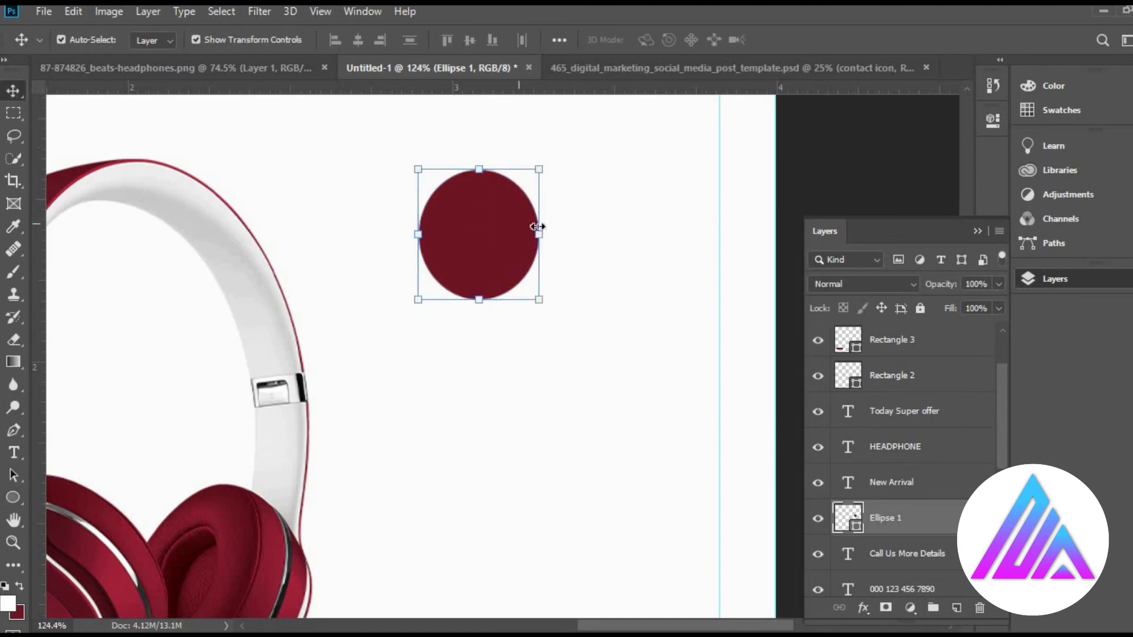
{"action": "left_click_drag", "start_coordinate": [540, 233], "coordinate": [562, 232]}
{"action": "left_click_drag", "start_coordinate": [489, 292], "coordinate": [489, 287]}
{"action": "left_click", "coordinate": [13, 91]}
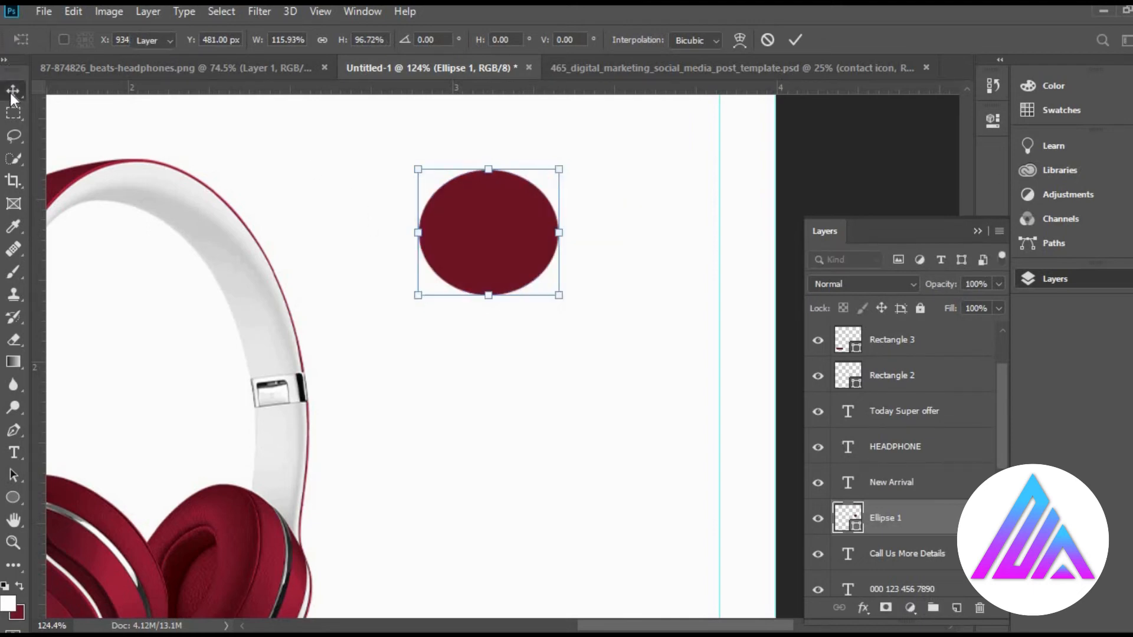
{"action": "left_click_drag", "start_coordinate": [494, 251], "coordinate": [413, 335]}
{"action": "key", "text": "ctrl+z"}
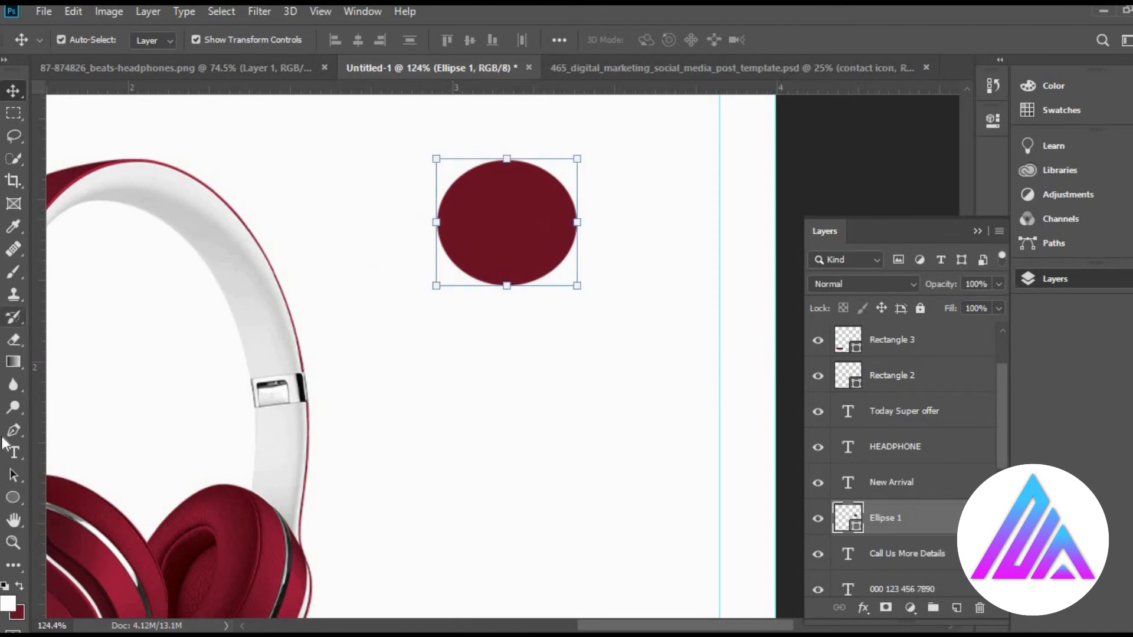
Remove the stroke from the dark red ellipse
{"action": "left_click", "coordinate": [13, 498]}
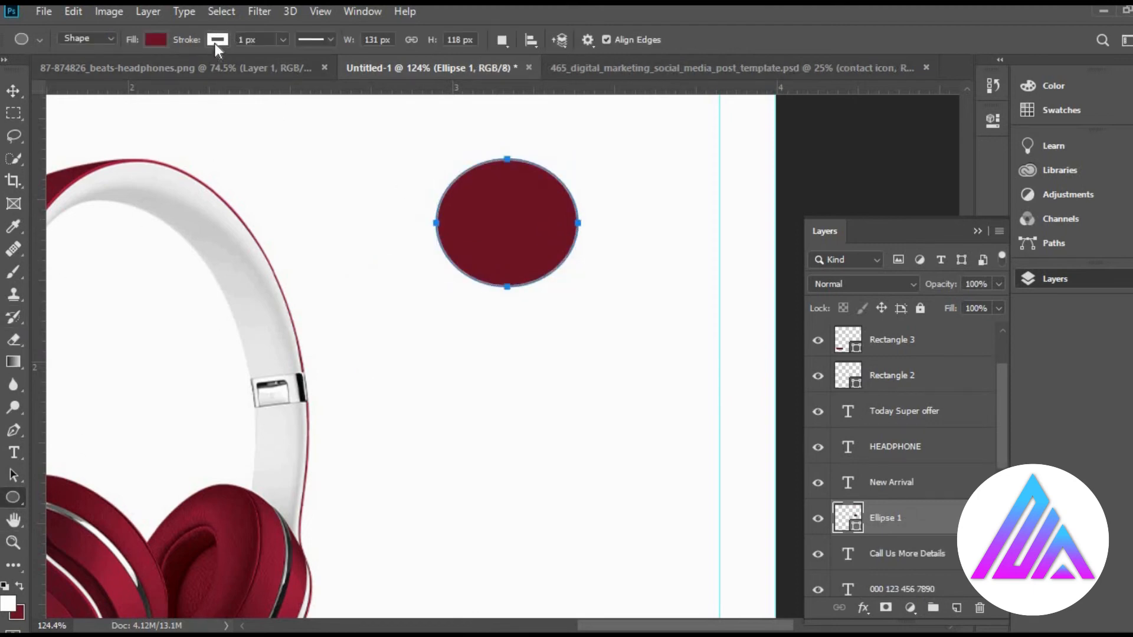
{"action": "left_click", "coordinate": [216, 41]}
{"action": "left_click", "coordinate": [137, 71]}
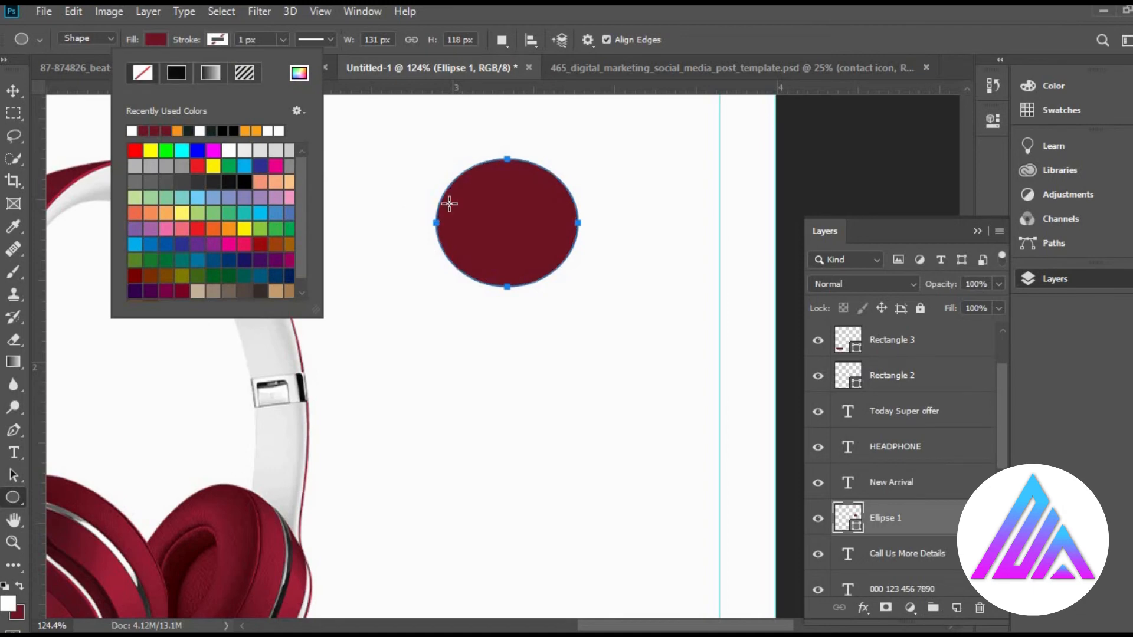
{"action": "left_click", "coordinate": [473, 207]}
{"action": "left_click", "coordinate": [632, 248]}
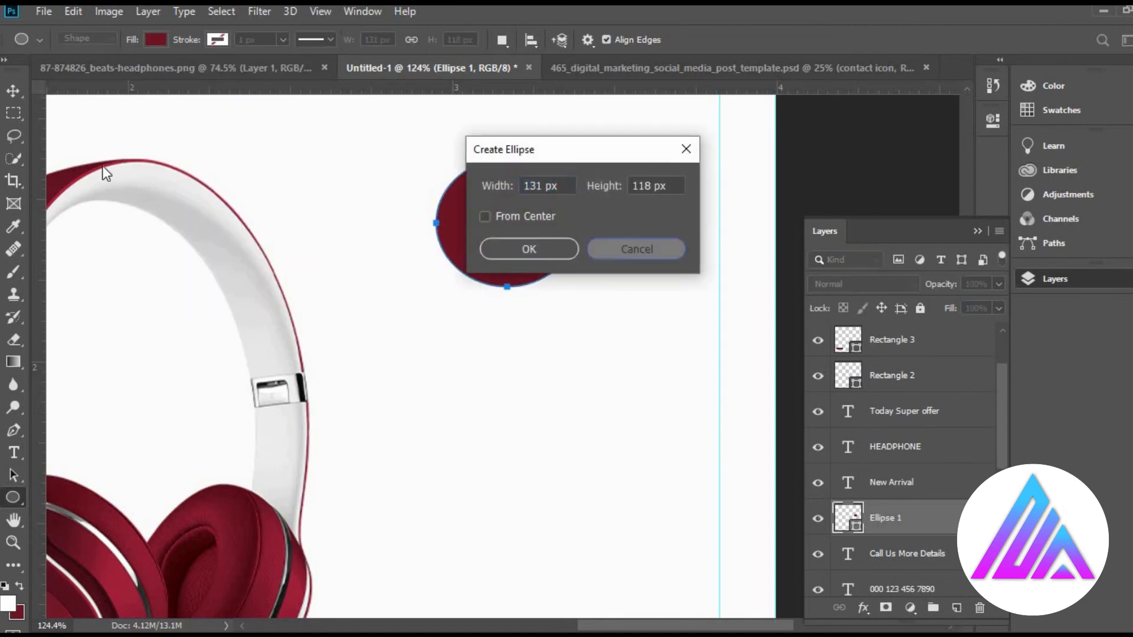
Duplicate the dark red ellipse and place the copy below and to the left of the original
{"action": "left_click", "coordinate": [13, 91]}
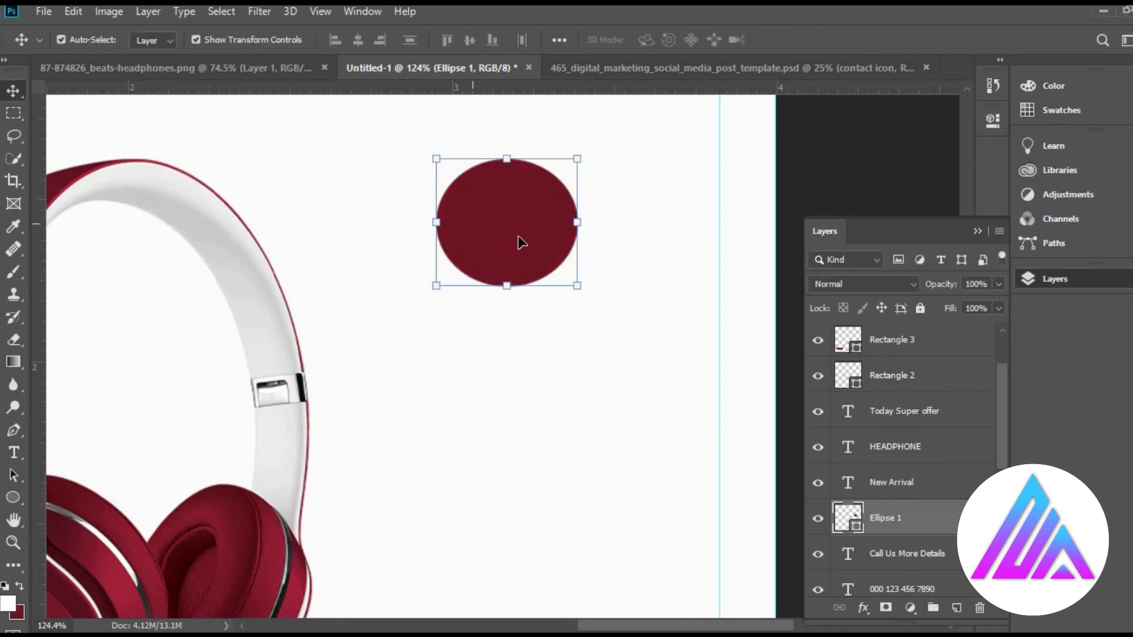
{"action": "left_click_drag", "start_coordinate": [524, 245], "coordinate": [444, 348]}
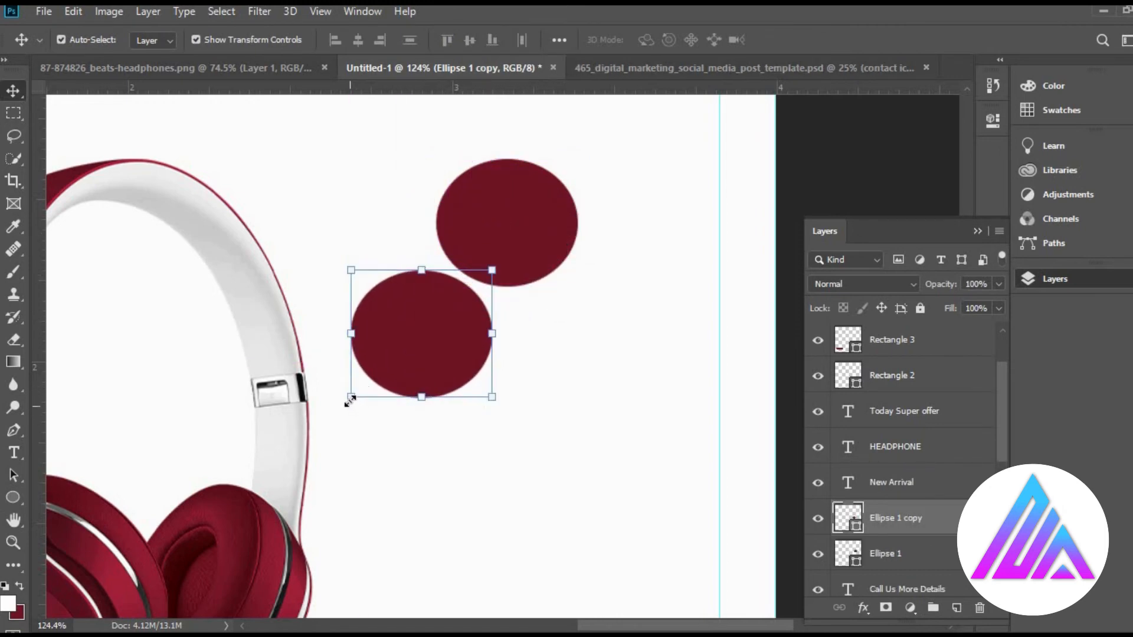
Scale the copied ellipse to about 43.5% and place it just below and to the left of the large ellipse
{"action": "left_click_drag", "start_coordinate": [352, 397], "coordinate": [420, 331]}
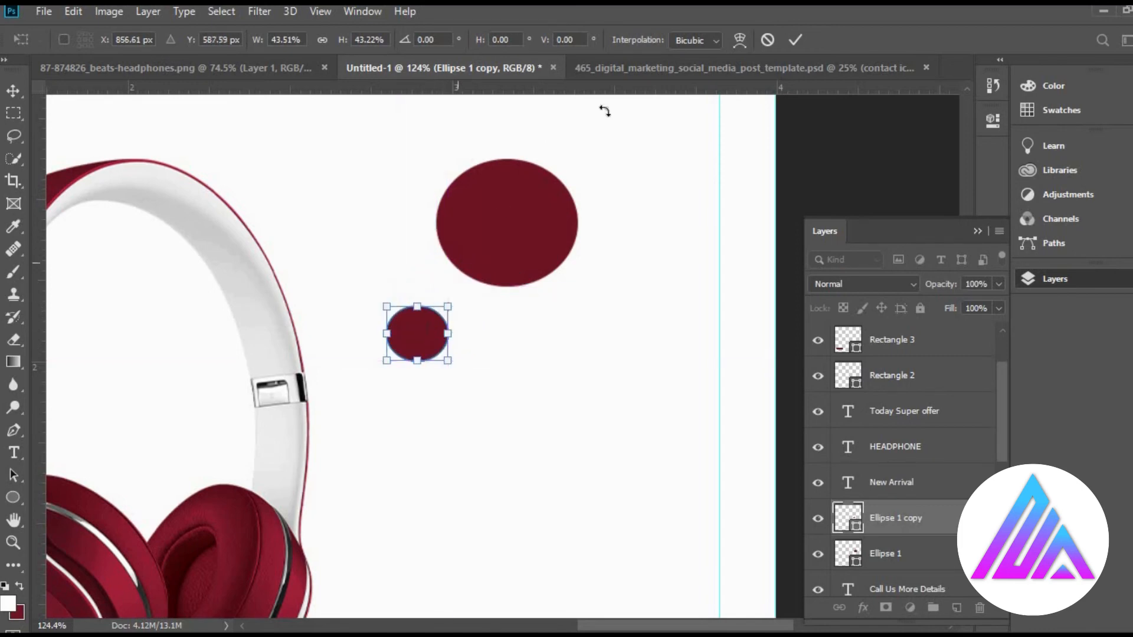
{"action": "key", "text": "ctrl+z"}
{"action": "left_click", "coordinate": [792, 41]}
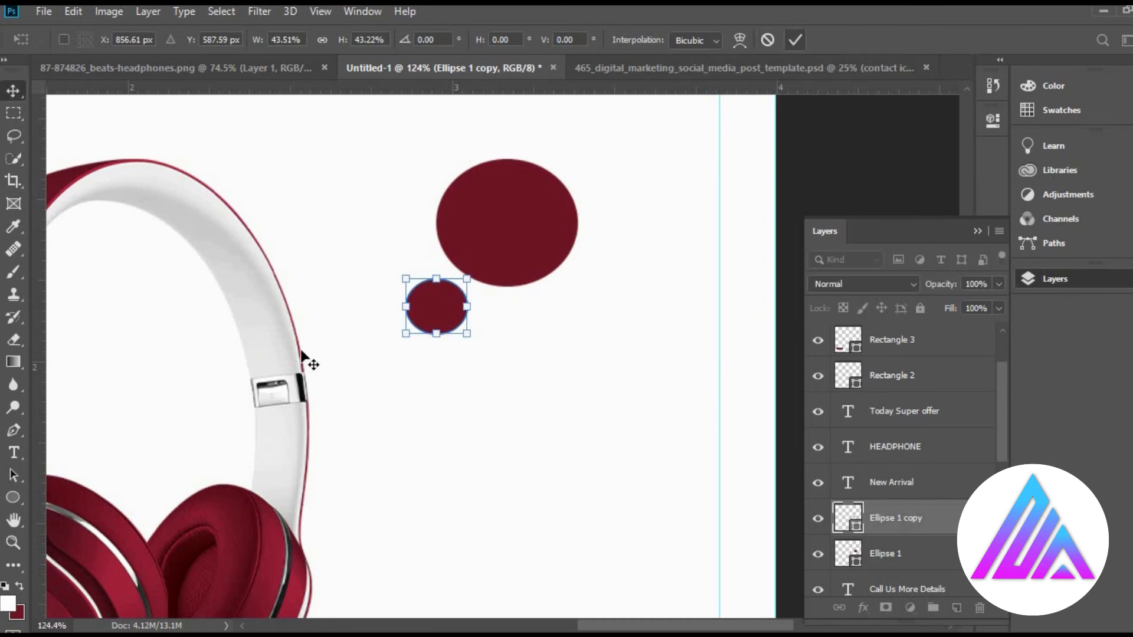
{"action": "left_click_drag", "start_coordinate": [440, 308], "coordinate": [405, 349]}
{"action": "key", "text": "ctrl+z"}
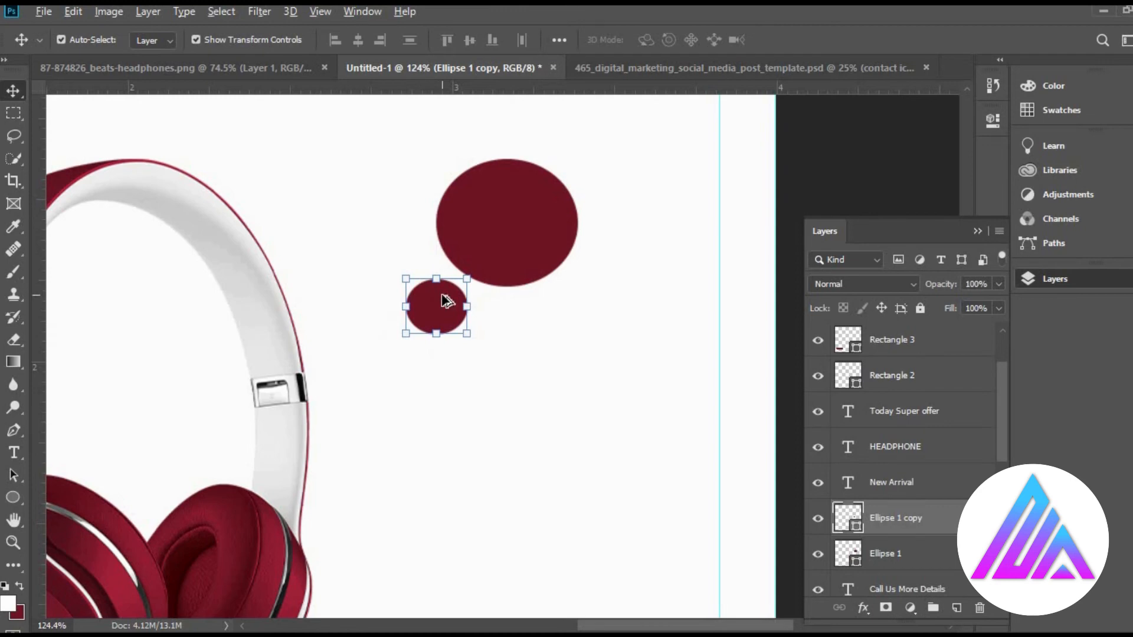
Duplicate the small ellipse below and to the left, scaling the copy to about 63% wide by 65% high
{"action": "left_click_drag", "start_coordinate": [447, 301], "coordinate": [387, 353]}
{"action": "left_click_drag", "start_coordinate": [353, 394], "coordinate": [364, 379]}
{"action": "left_click_drag", "start_coordinate": [364, 378], "coordinate": [373, 374]}
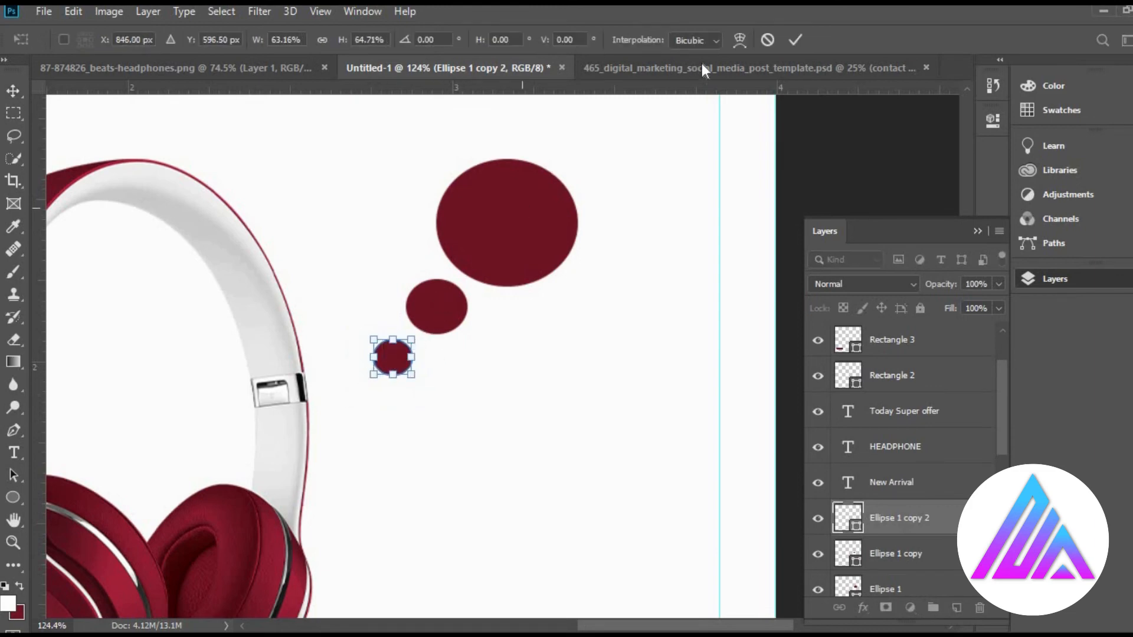
{"action": "left_click", "coordinate": [797, 39]}
Move the three ellipses together slightly down and to the left, closer to the headphones
{"action": "left_click", "coordinate": [527, 214], "text": "shift"}
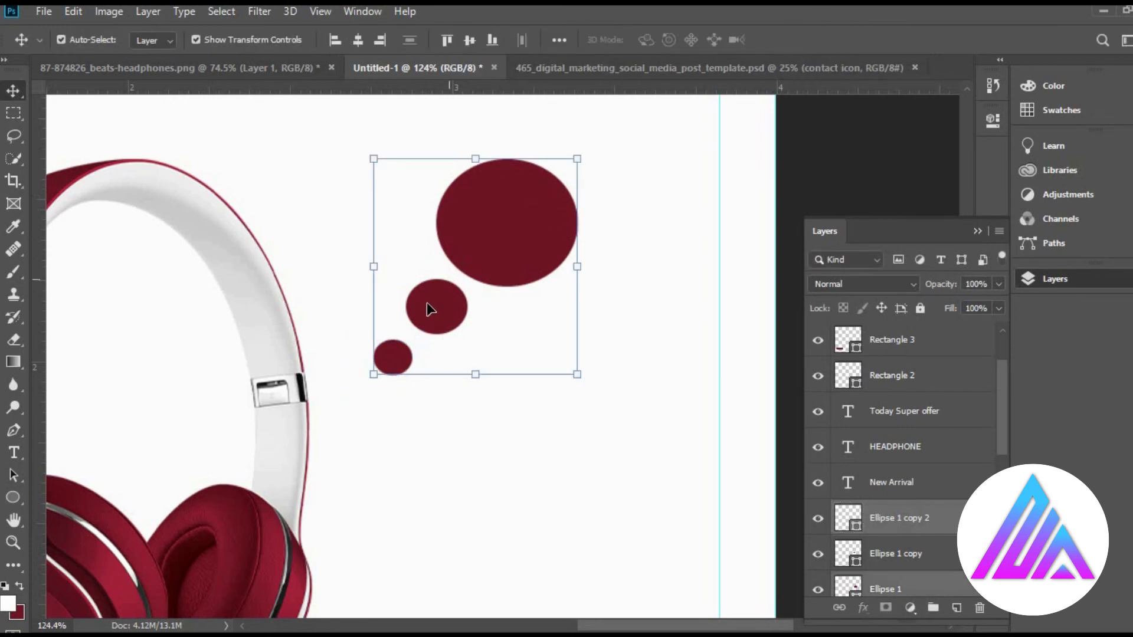
{"action": "left_click_drag", "start_coordinate": [432, 305], "coordinate": [409, 330]}
{"action": "left_click", "coordinate": [632, 190]}
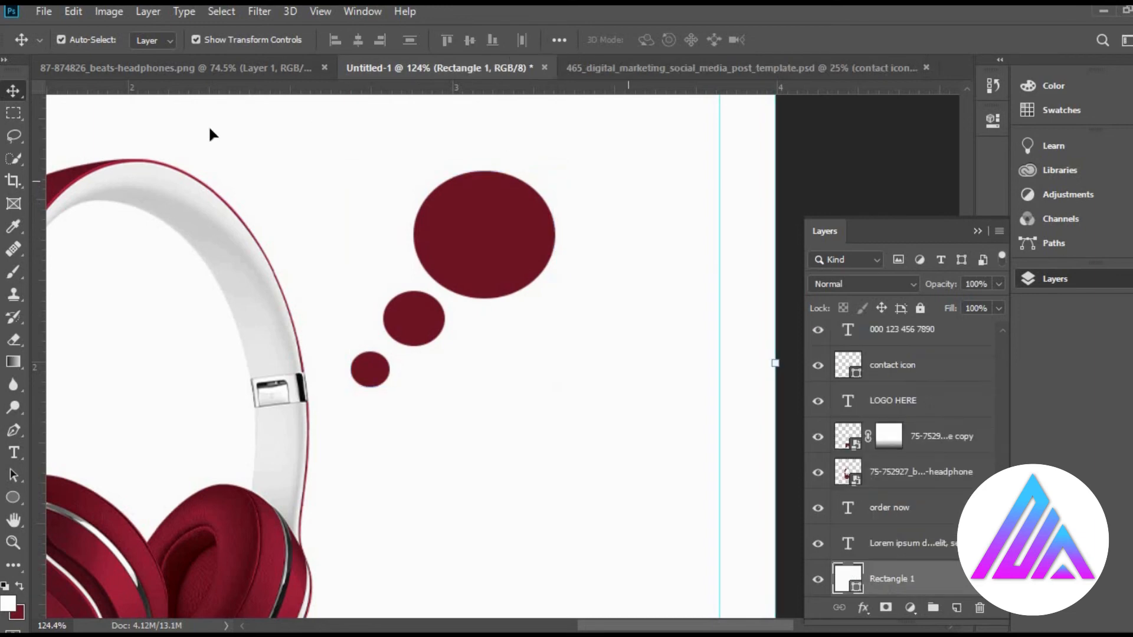
Add the text "50 %" over the upper part of the large ellipse
{"action": "key", "text": "t"}
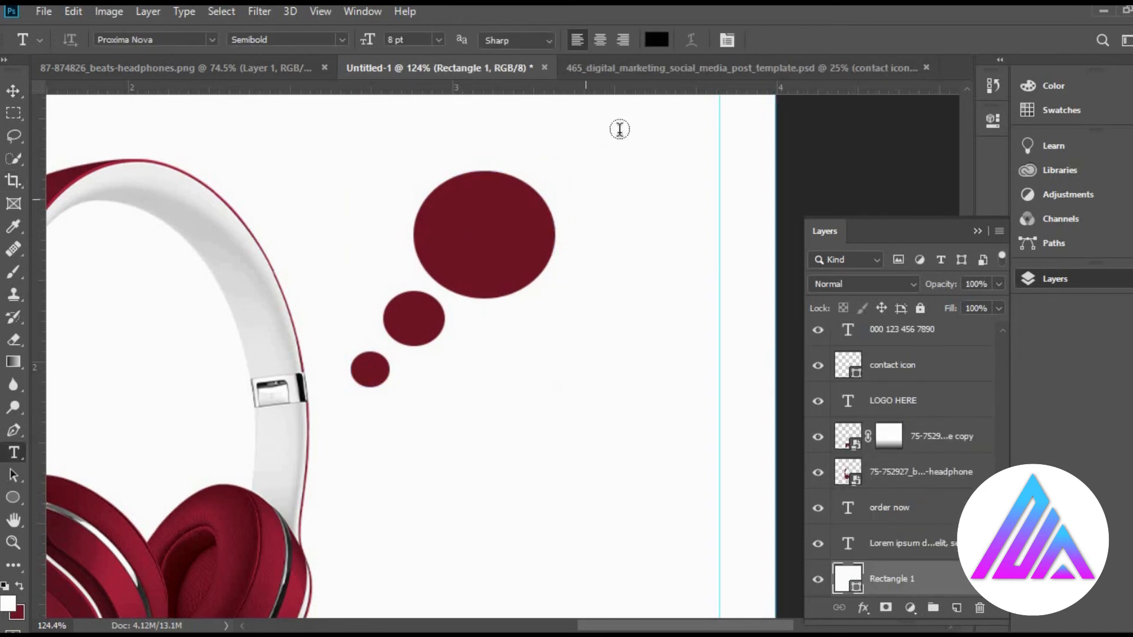
{"action": "left_click", "coordinate": [457, 136]}
{"action": "left_click", "coordinate": [242, 148]}
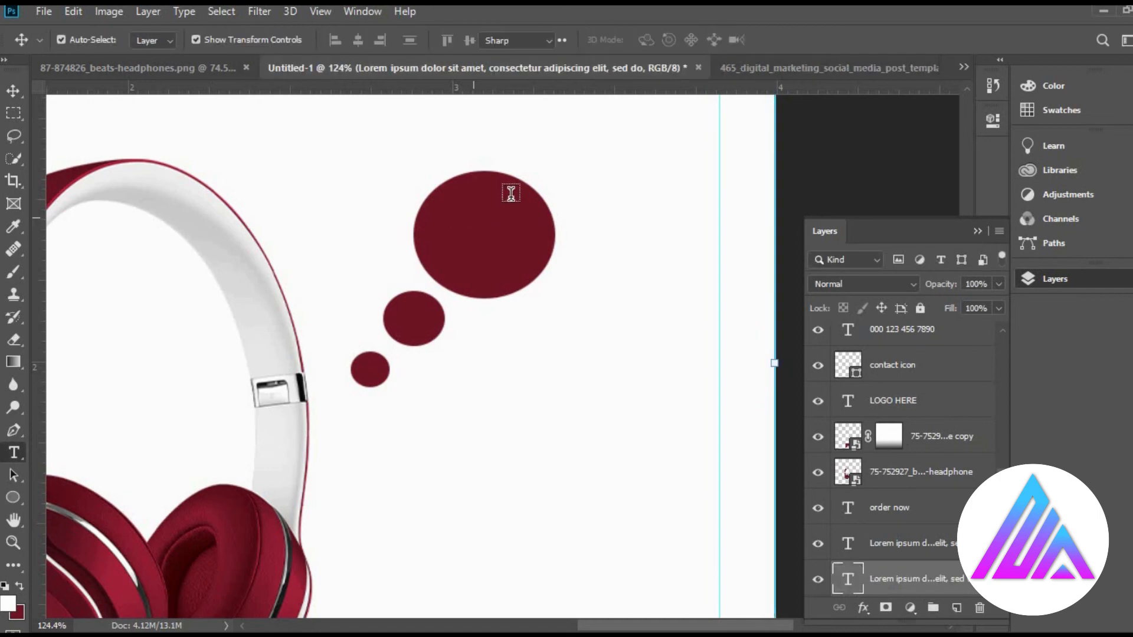
{"action": "left_click", "coordinate": [560, 221]}
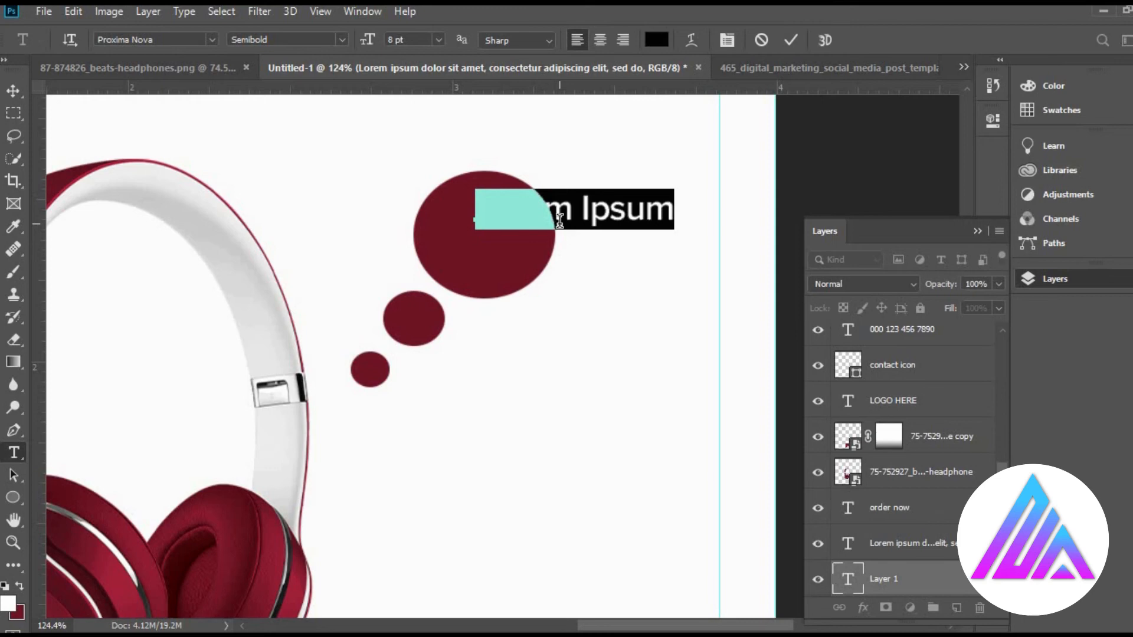
{"action": "key", "text": "BackSpace"}
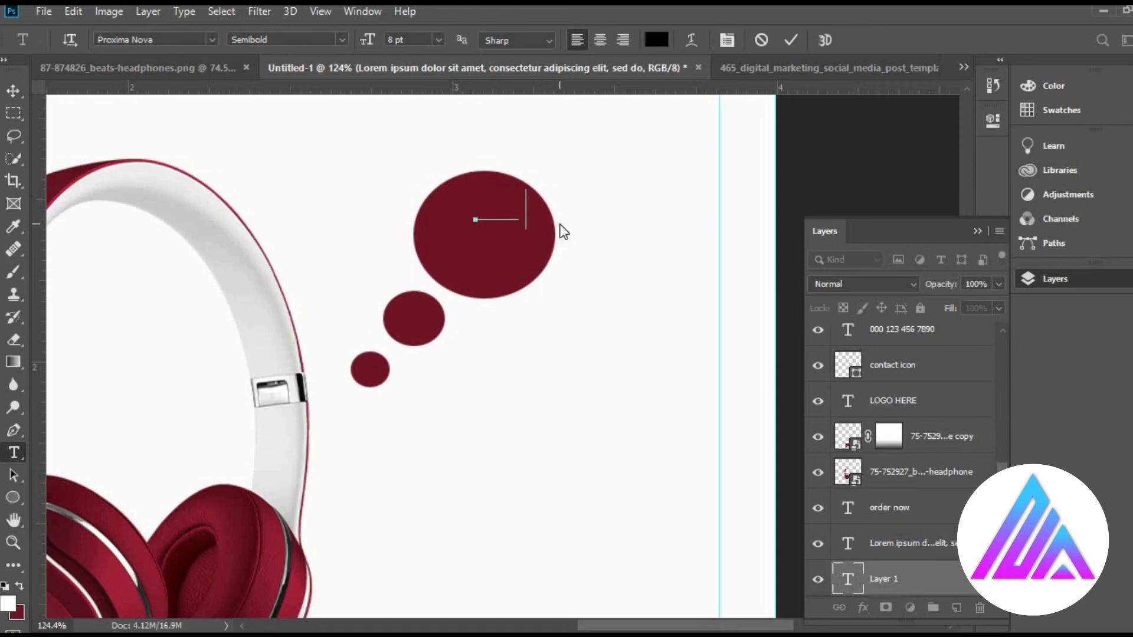
{"action": "type", "text": "V"}
{"action": "left_click", "coordinate": [12, 91]}
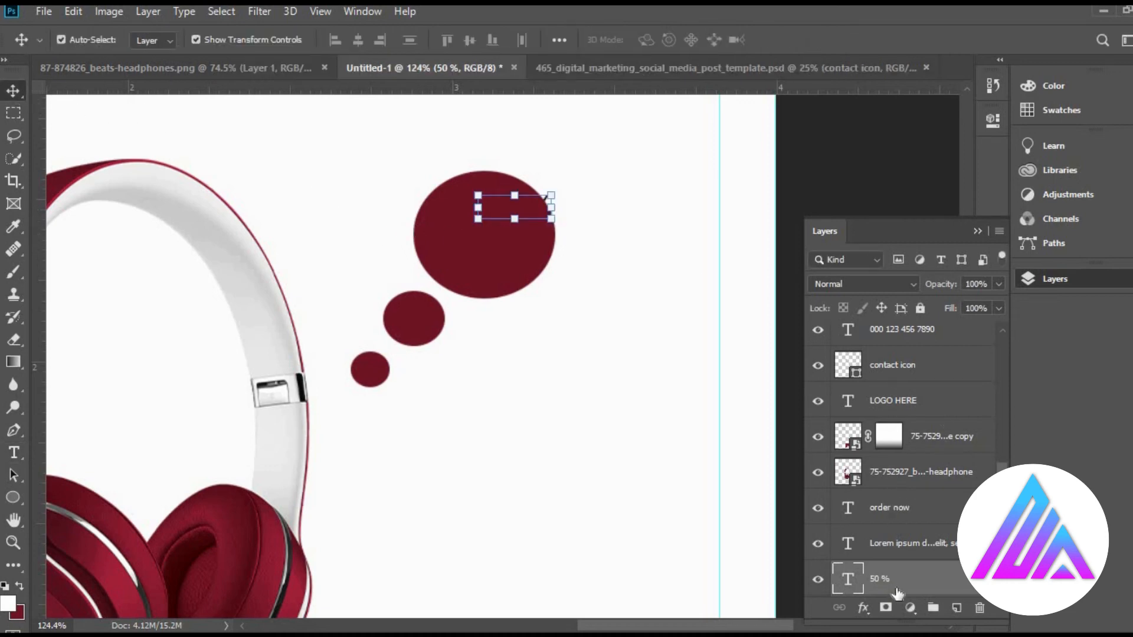
Move the 50 % text layer above the ellipse layers and the Today Super offer layer
{"action": "left_click_drag", "start_coordinate": [897, 591], "coordinate": [888, 328]}
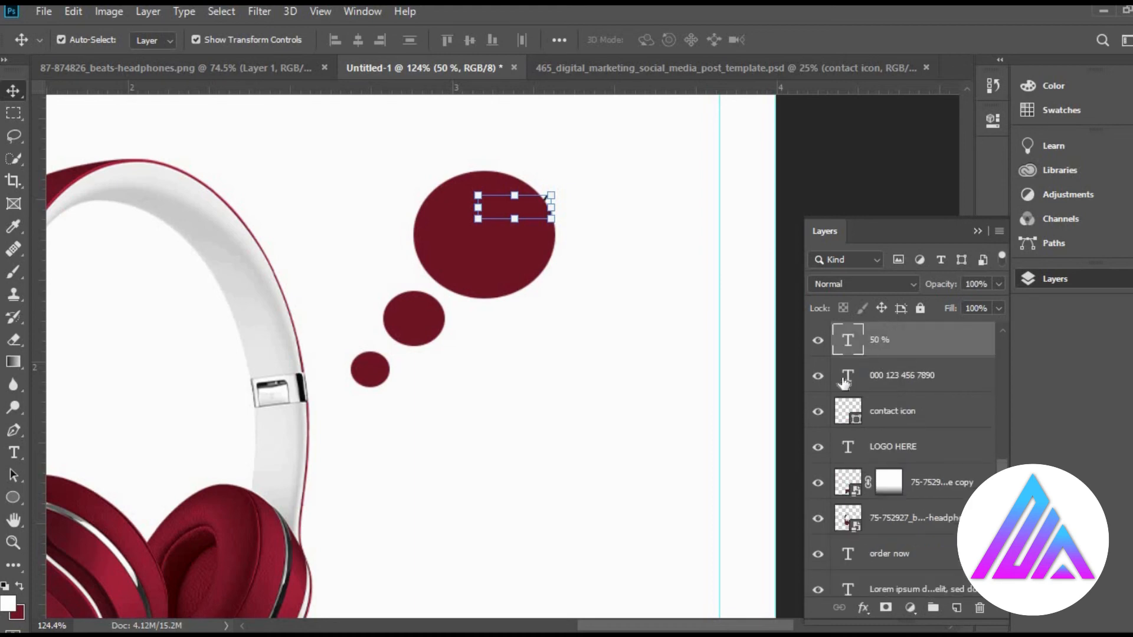
{"action": "scroll", "coordinate": [929, 373], "scroll_direction": "up", "scroll_amount": 3}
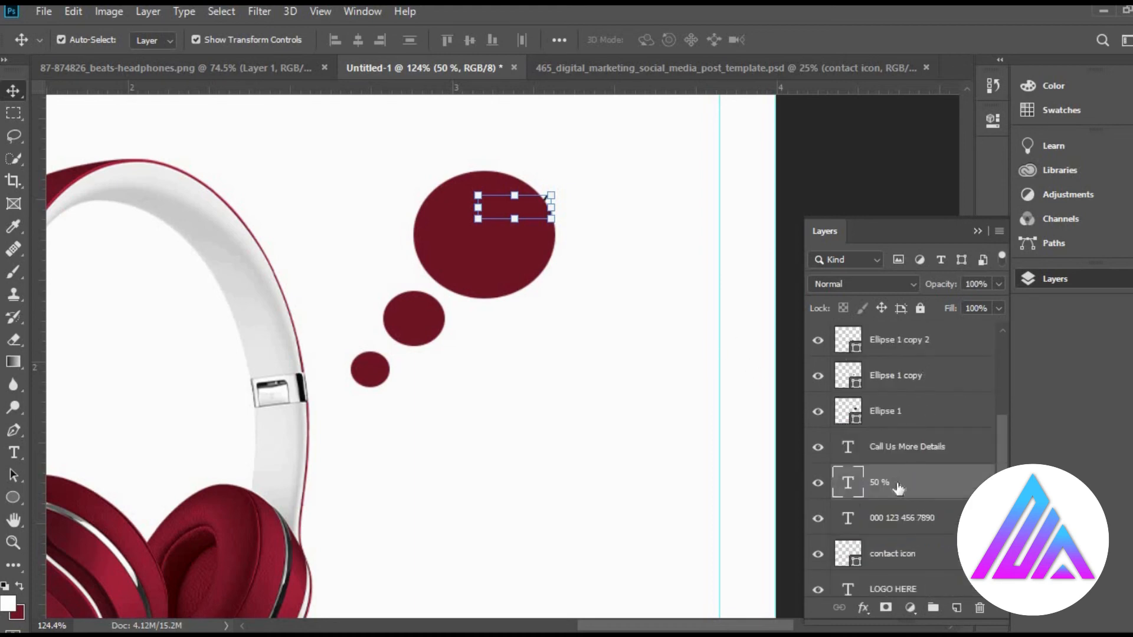
{"action": "scroll", "coordinate": [899, 489], "scroll_direction": "up", "scroll_amount": 3}
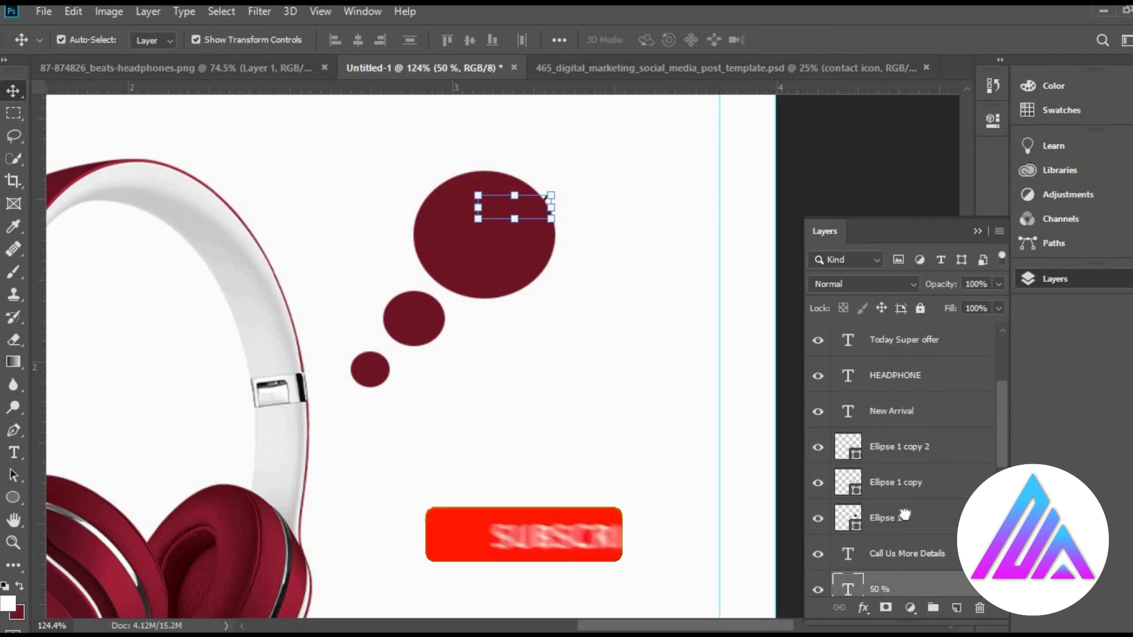
{"action": "left_click_drag", "start_coordinate": [904, 515], "coordinate": [872, 320]}
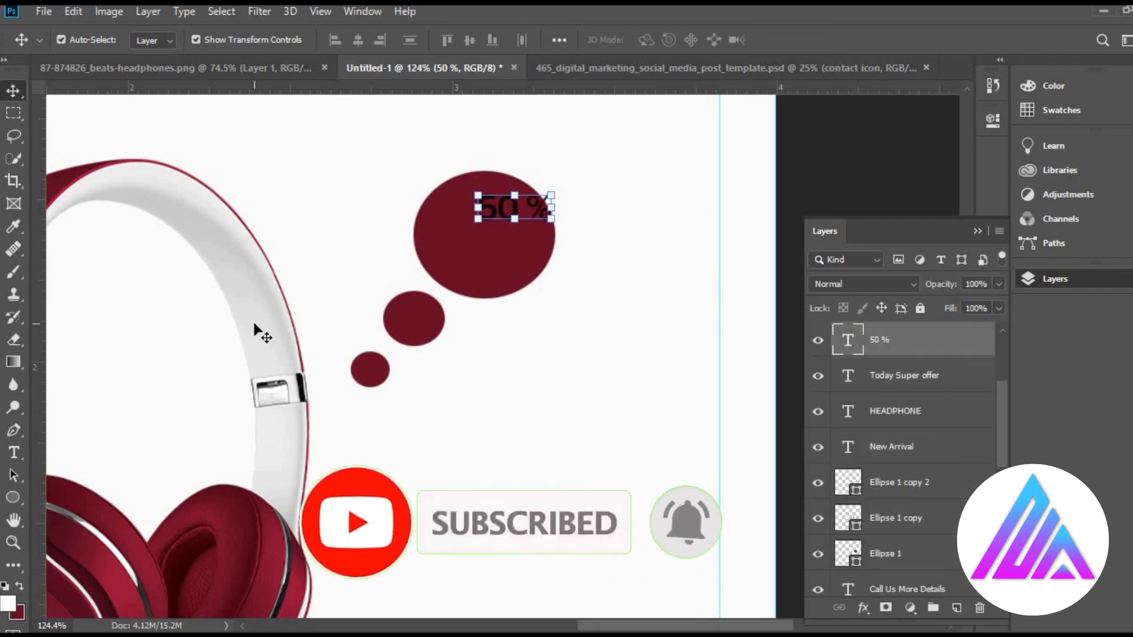
Set the colour of the 50 % text to white ffffff
{"action": "key", "text": "t"}
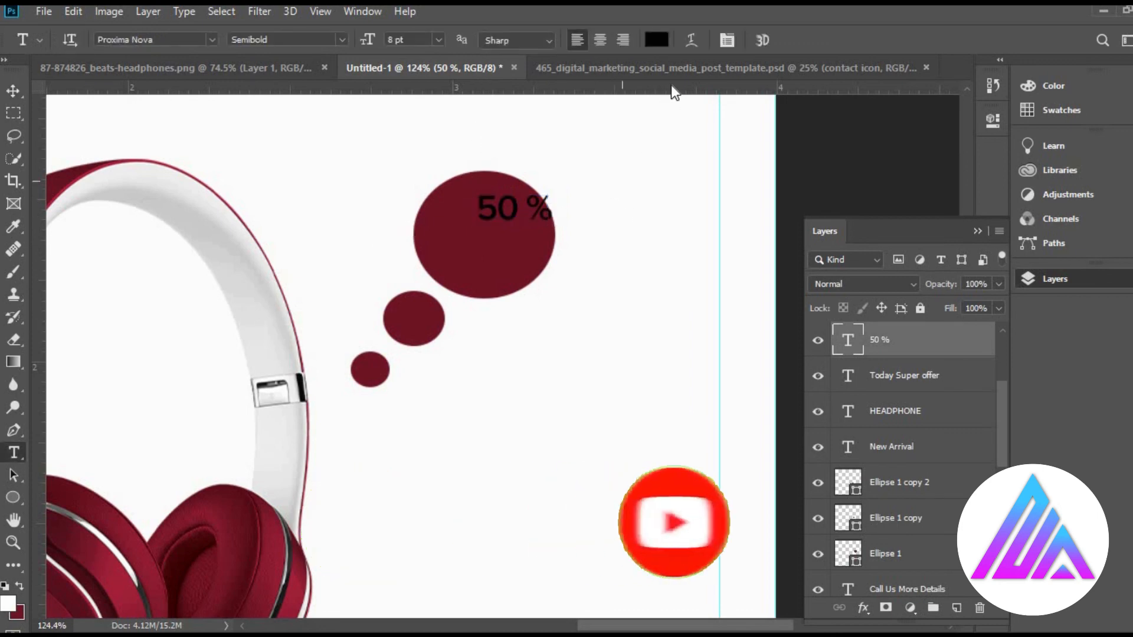
{"action": "left_click", "coordinate": [657, 39]}
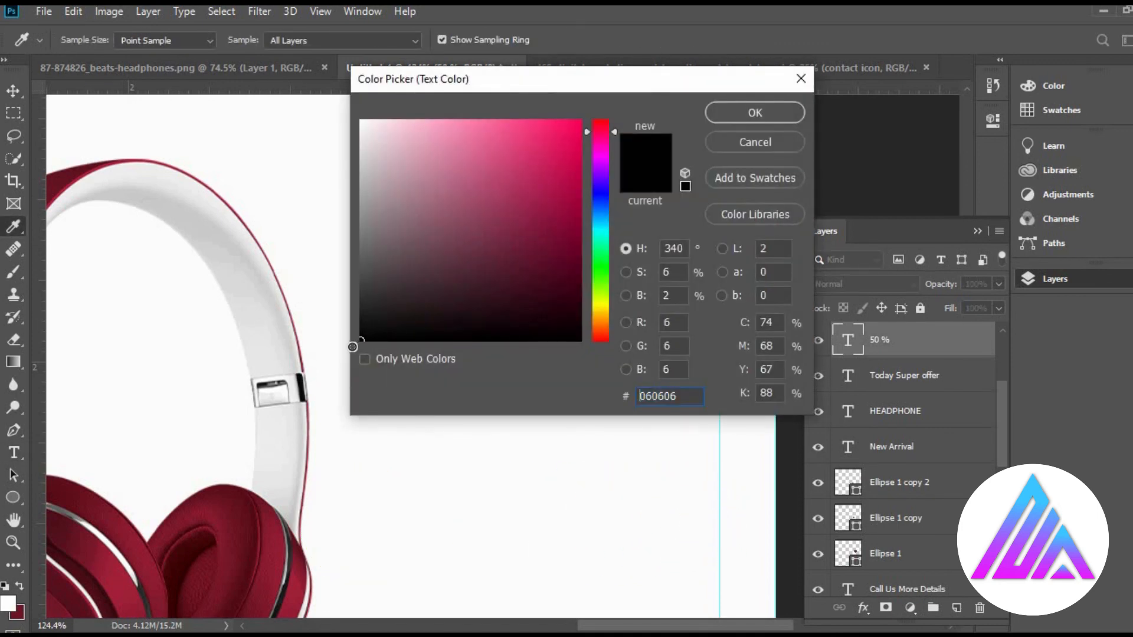
{"action": "left_click_drag", "start_coordinate": [352, 346], "coordinate": [360, 118]}
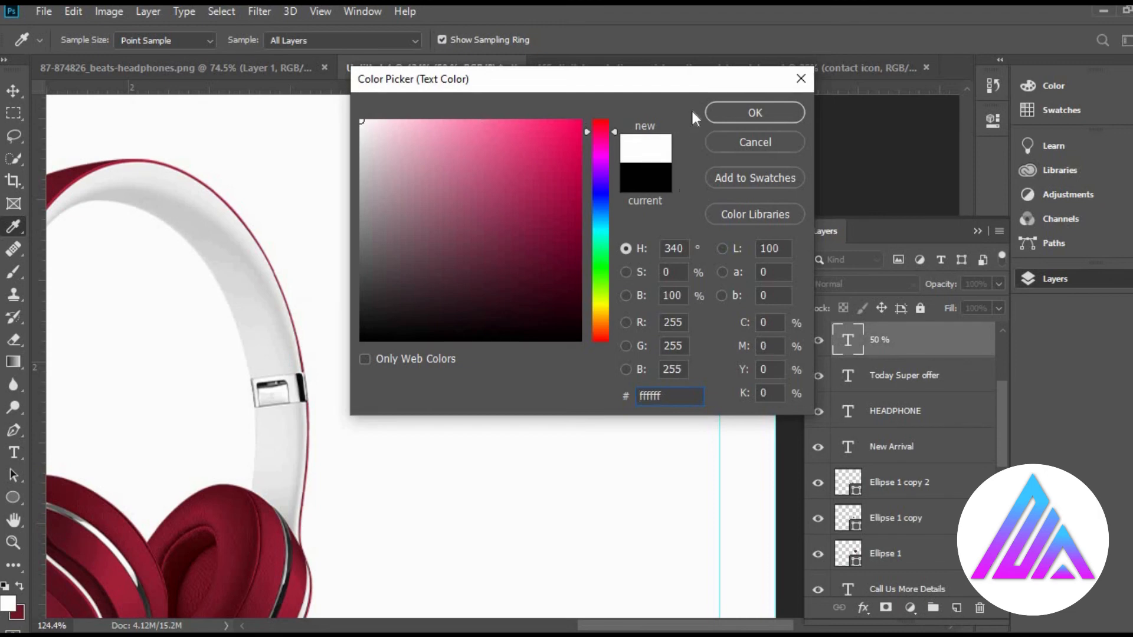
{"action": "left_click", "coordinate": [745, 113]}
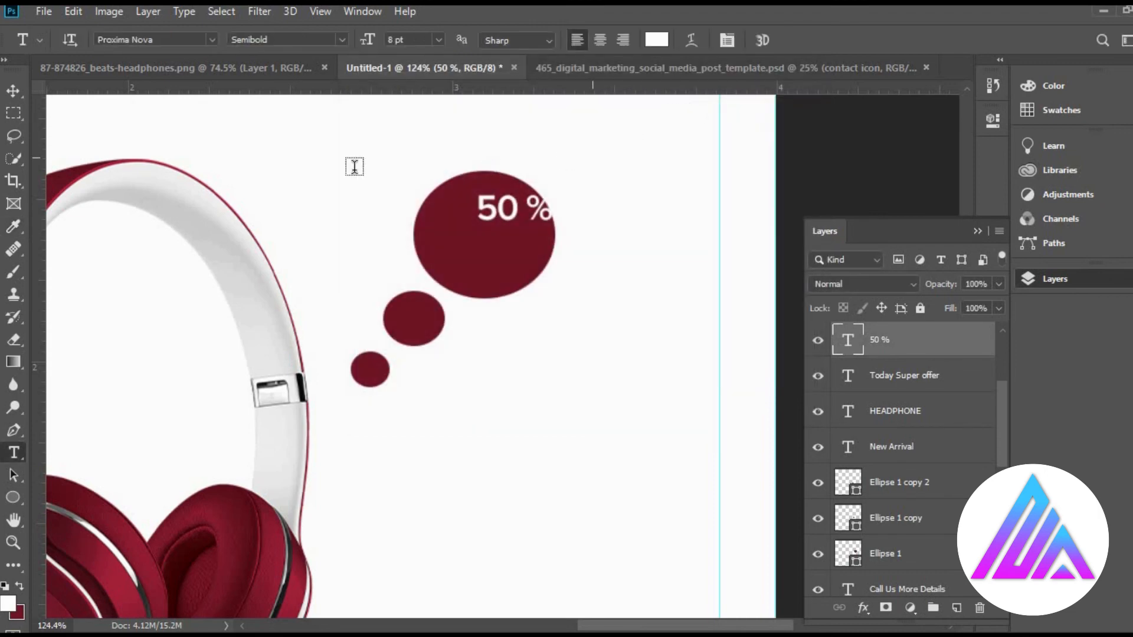
Move the 50 % text inside the large ellipse and enlarge it to 8.57 pt
{"action": "left_click", "coordinate": [12, 91]}
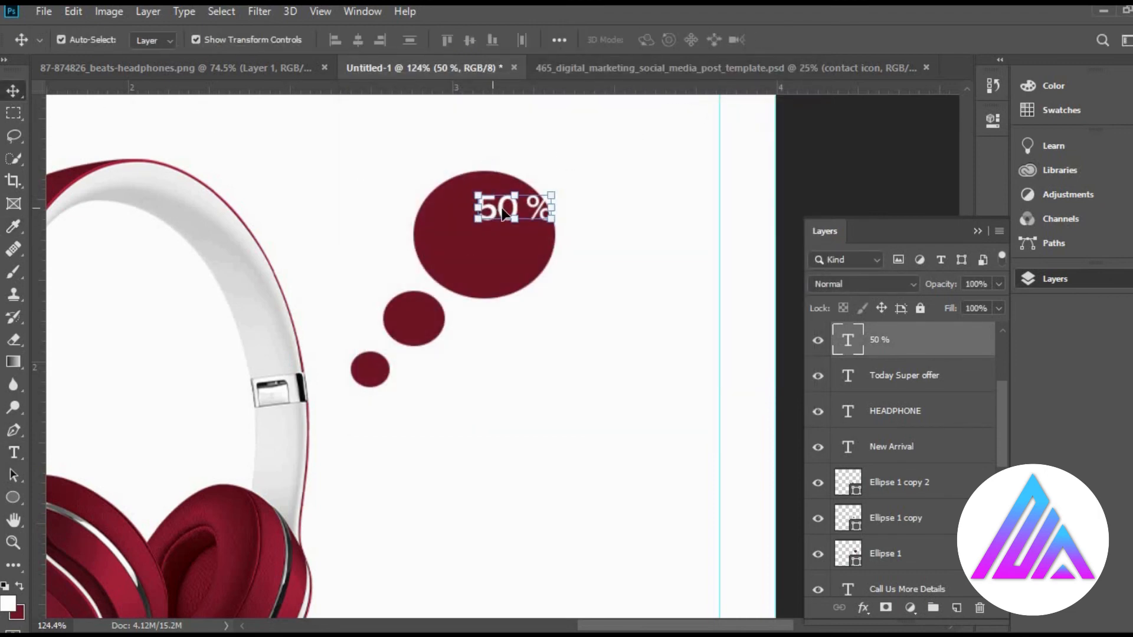
{"action": "left_click_drag", "start_coordinate": [488, 213], "coordinate": [459, 225]}
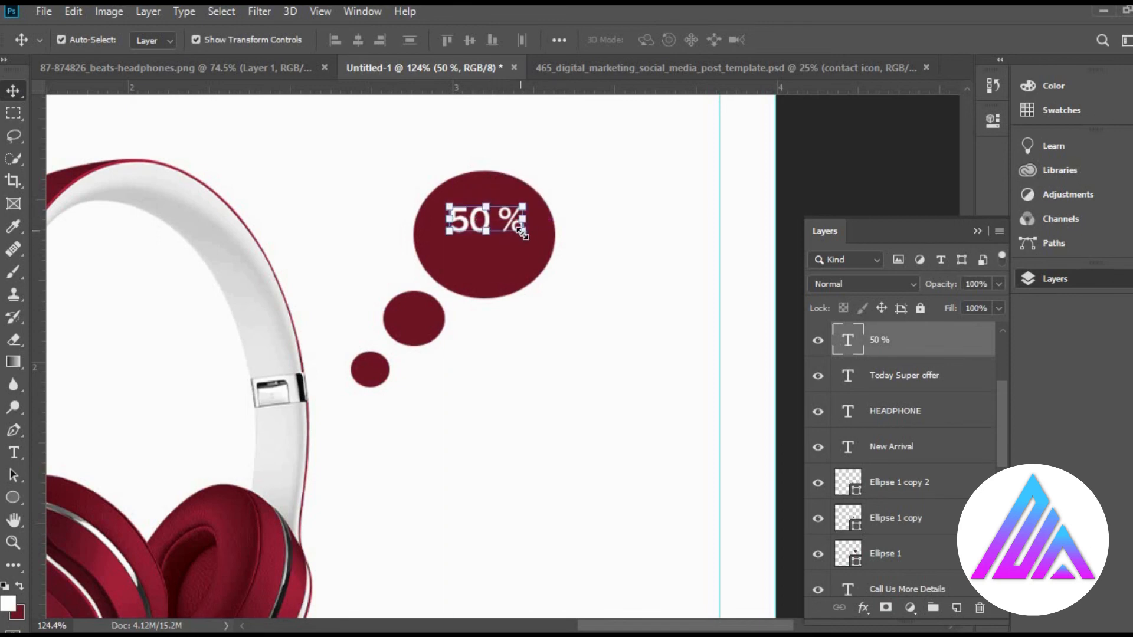
{"action": "left_click_drag", "start_coordinate": [523, 233], "coordinate": [431, 260]}
{"action": "key", "text": "Return"}
Change the duplicate 50 % text in the large ellipse to read "OFF"
{"action": "key", "text": "t"}
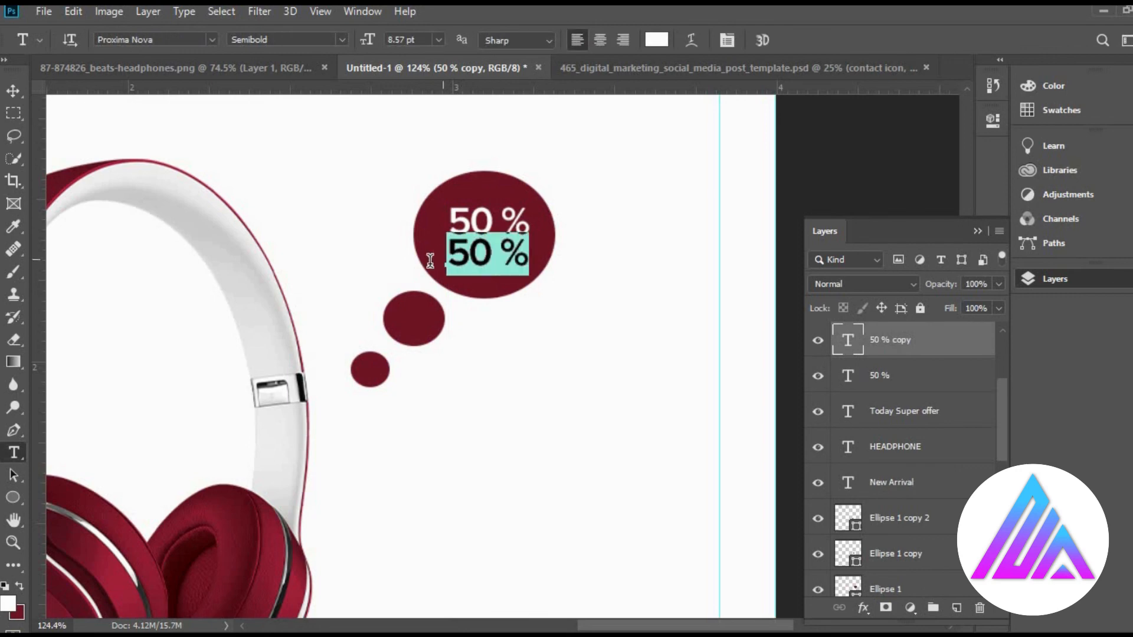
{"action": "type", "text": "O"}
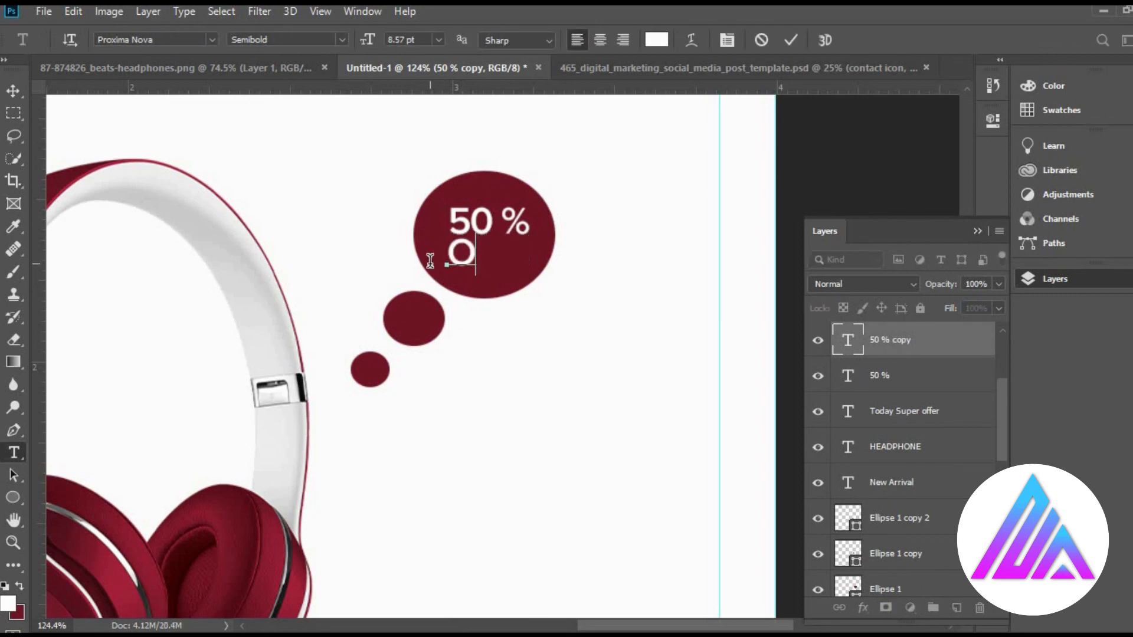
{"action": "type", "text": "FF"}
{"action": "key", "text": "ctrl+Return"}
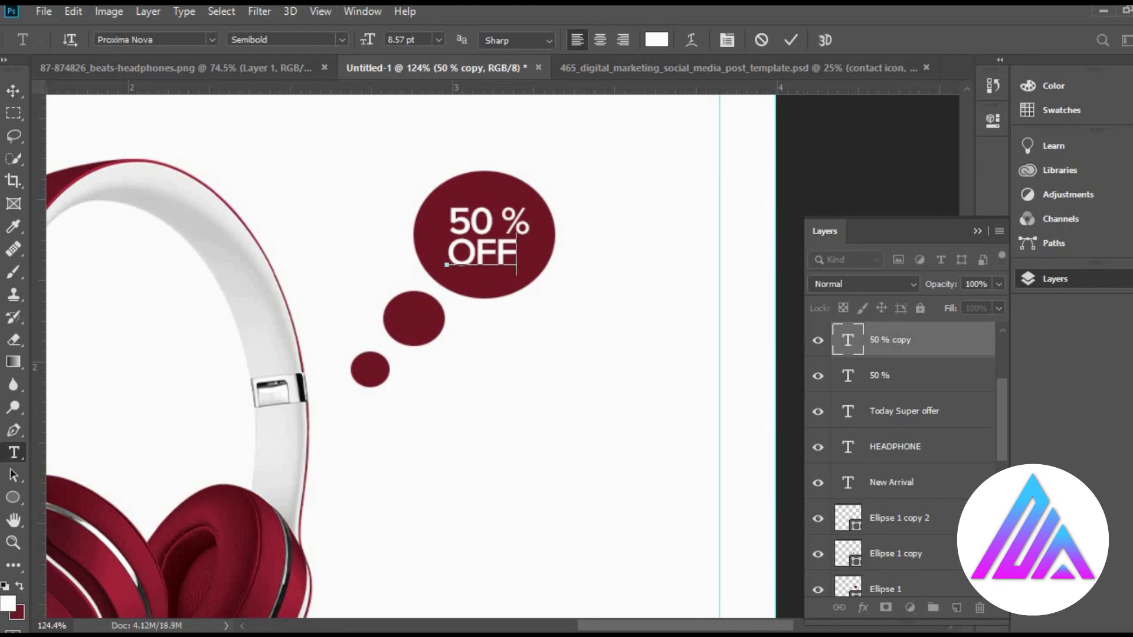
{"action": "key", "text": "v"}
{"action": "key", "text": "ctrl+Return"}
Scale the OFF text to about 74% and centre it beneath the 50 % text
{"action": "key", "text": "v"}
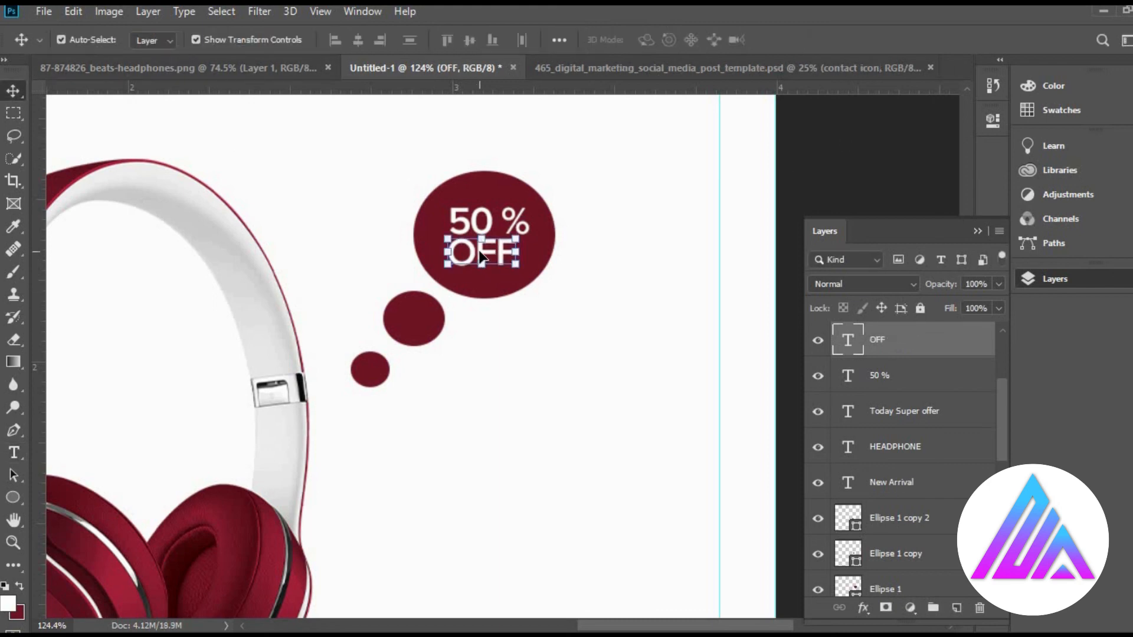
{"action": "mouse_move", "coordinate": [481, 260]}
{"action": "left_mouse_down"}
{"action": "mouse_move", "coordinate": [485, 279]}
{"action": "mouse_move", "coordinate": [486, 264]}
{"action": "left_mouse_up"}
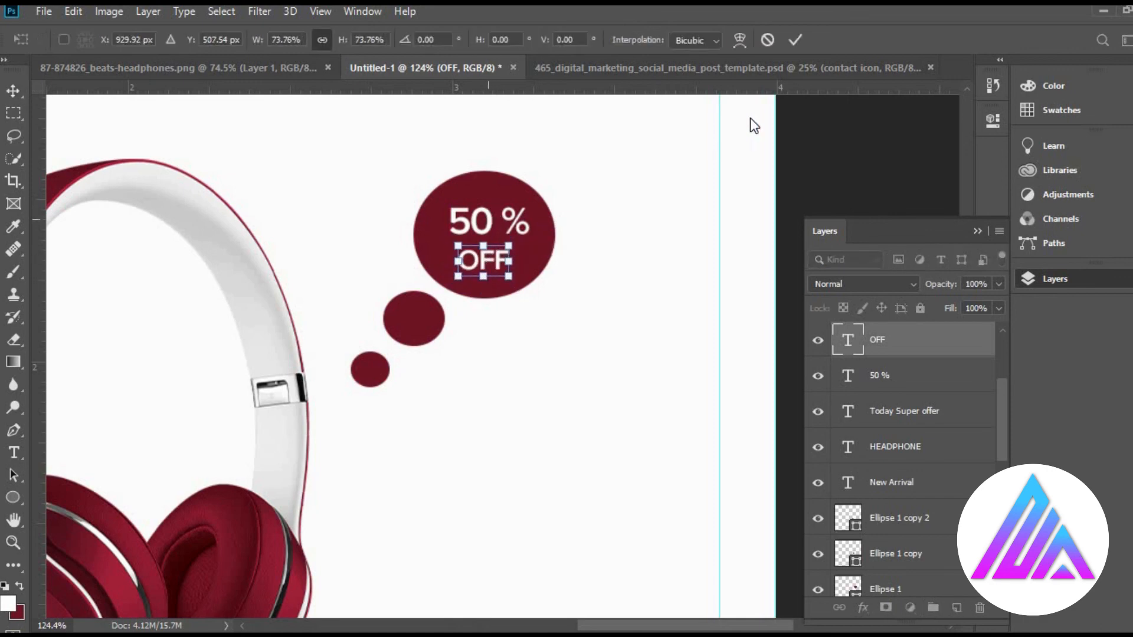
{"action": "key", "text": "Return"}
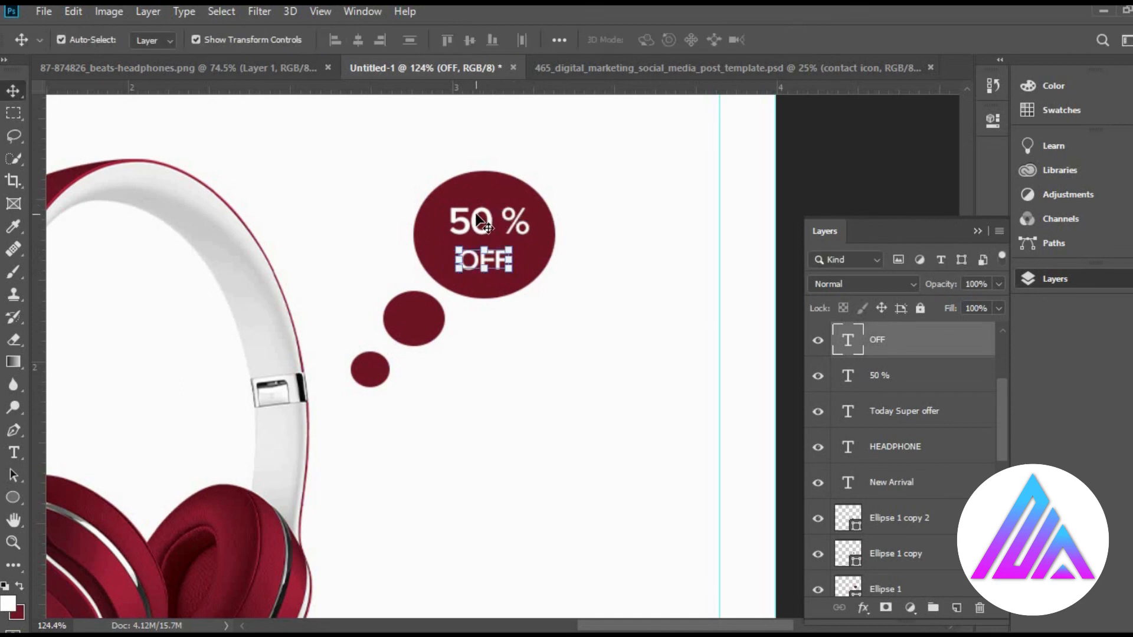
Enlarge the 50 % text to about 106% and shift it slightly down toward the OFF text
{"action": "left_click", "coordinate": [487, 223]}
{"action": "left_click_drag", "start_coordinate": [490, 203], "coordinate": [489, 230]}
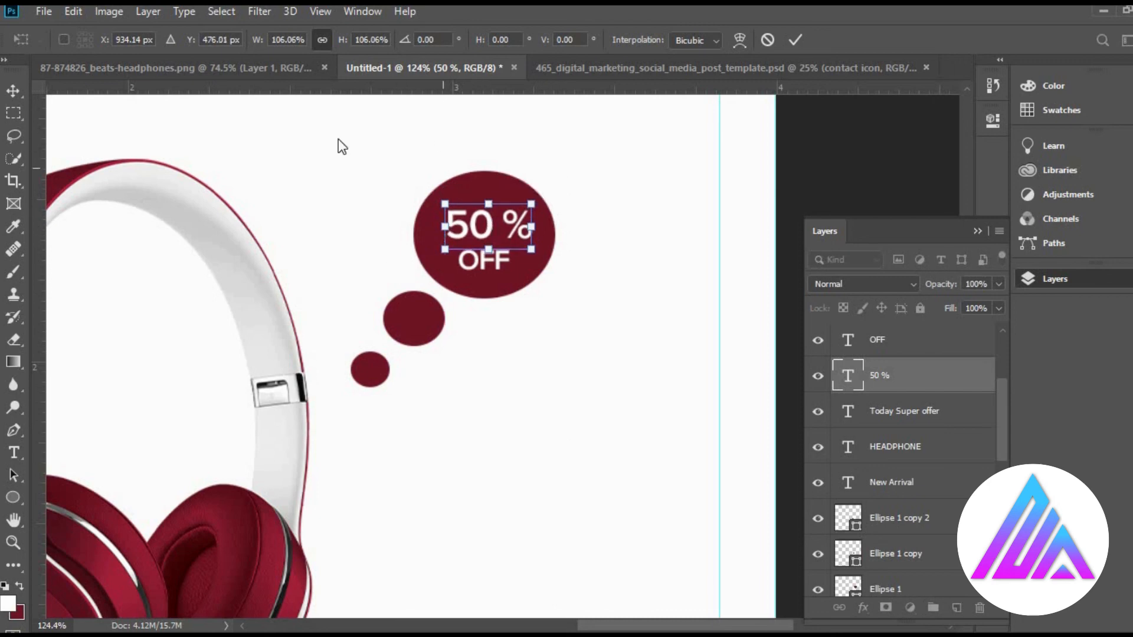
{"action": "left_click", "coordinate": [796, 37]}
Set the font style of the 50 % text to Extrabold
{"action": "key", "text": "t"}
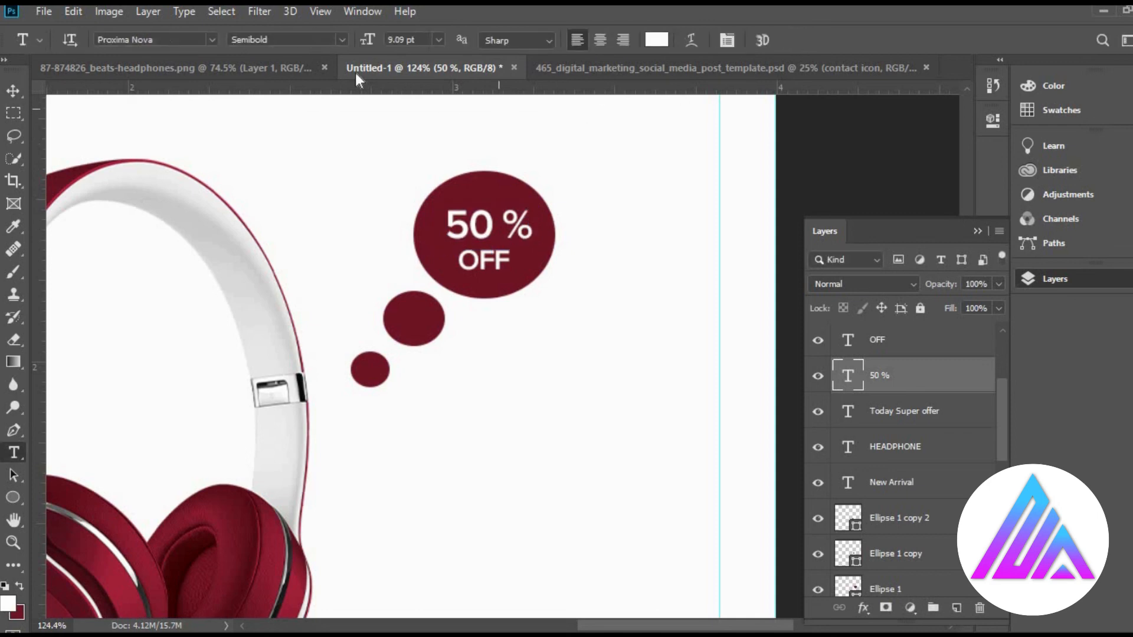
{"action": "left_click", "coordinate": [341, 39]}
{"action": "left_click", "coordinate": [326, 97]}
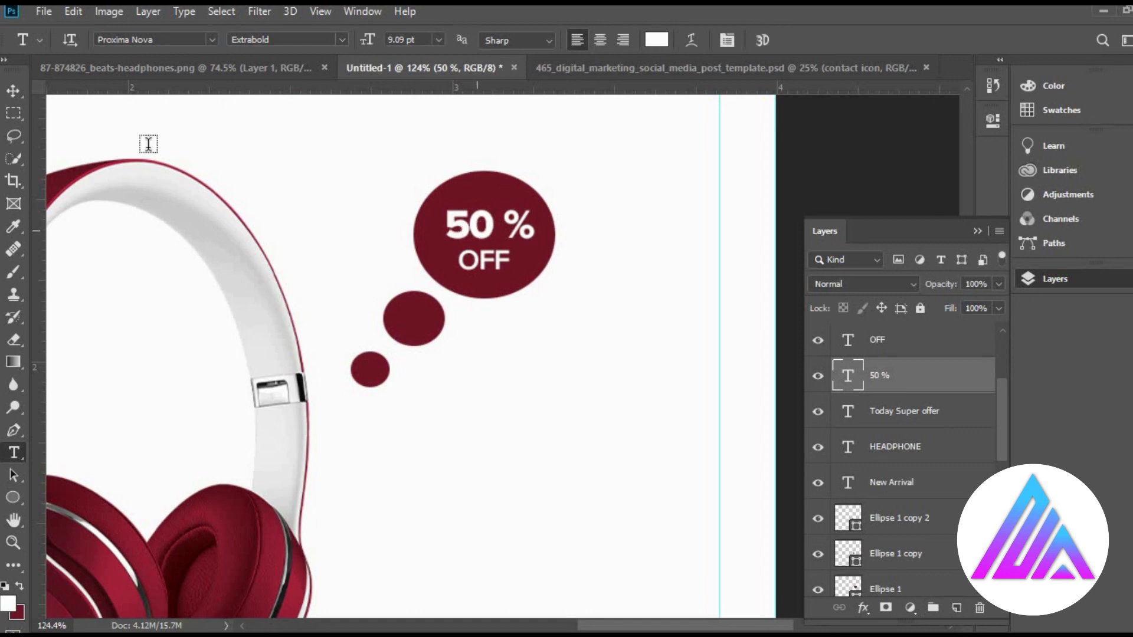
Nudge the white background rectangle slightly down to line it up with the canvas, then deselect it
{"action": "key", "text": "v"}
{"action": "key", "text": "ctrl+0"}
{"action": "left_click", "coordinate": [370, 335]}
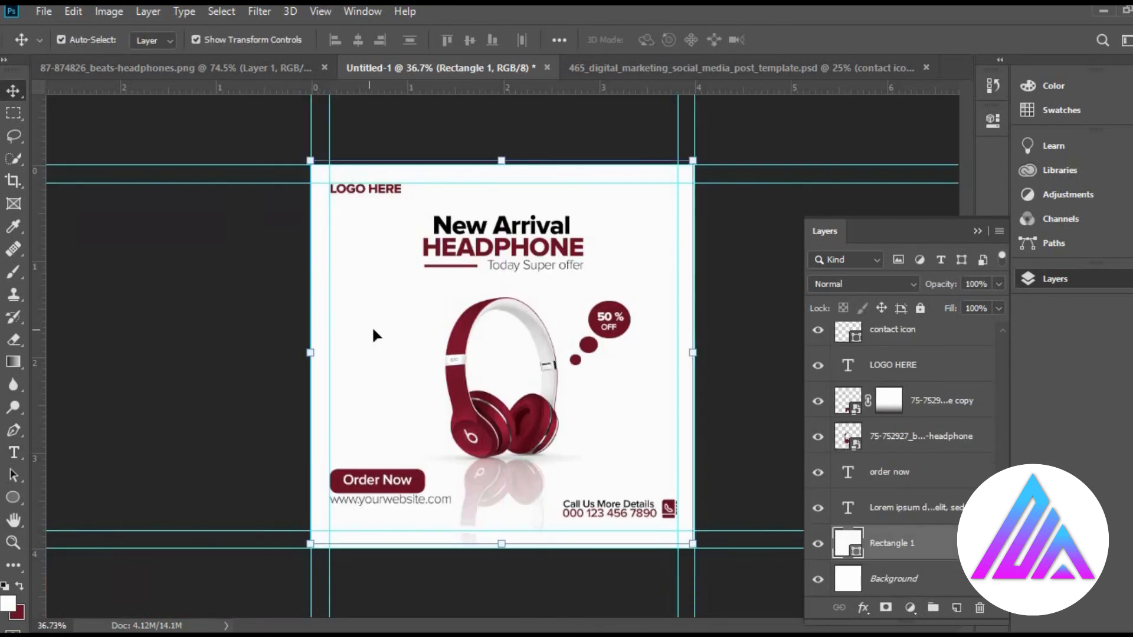
{"action": "left_click_drag", "start_coordinate": [382, 331], "coordinate": [382, 336]}
{"action": "left_click", "coordinate": [232, 314]}
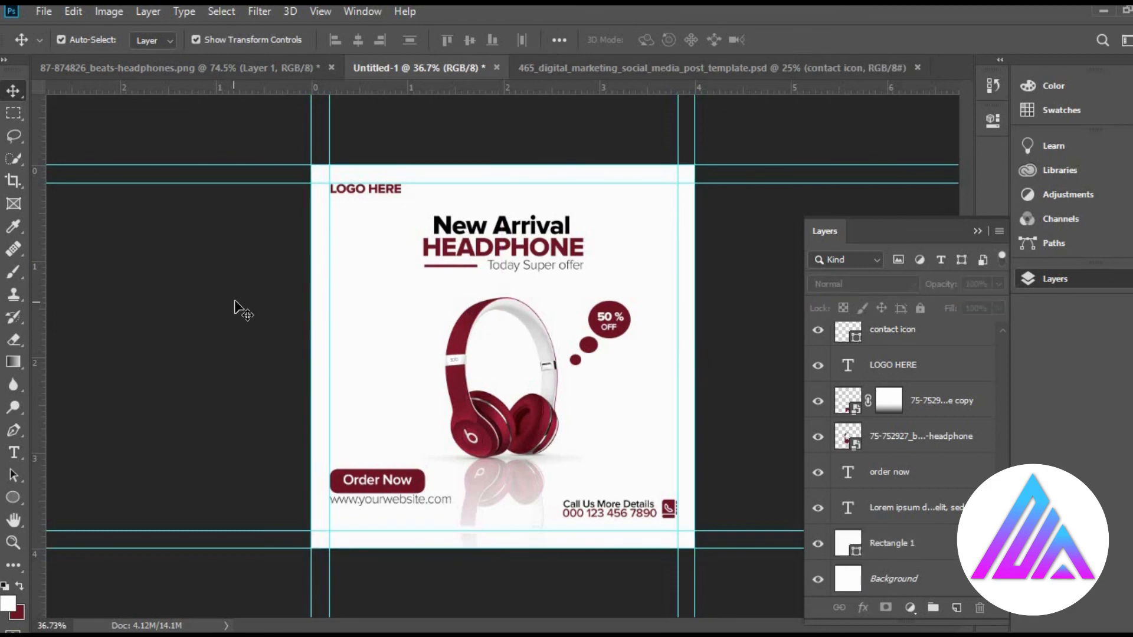
{"action": "key", "text": "z"}
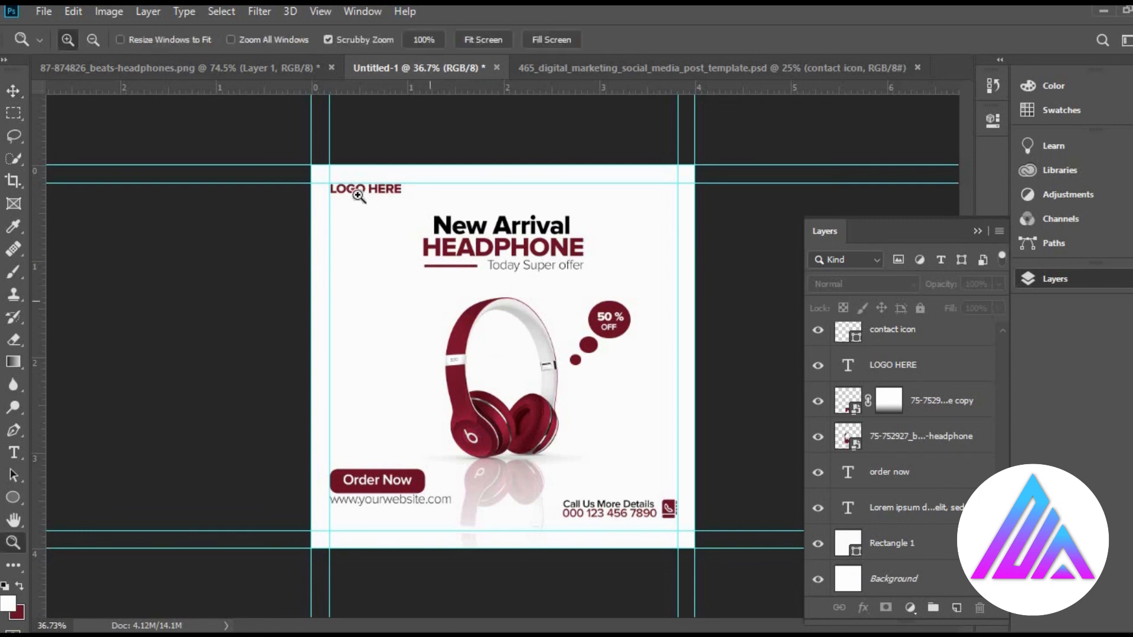
{"action": "left_click_drag", "start_coordinate": [534, 360], "coordinate": [560, 371]}
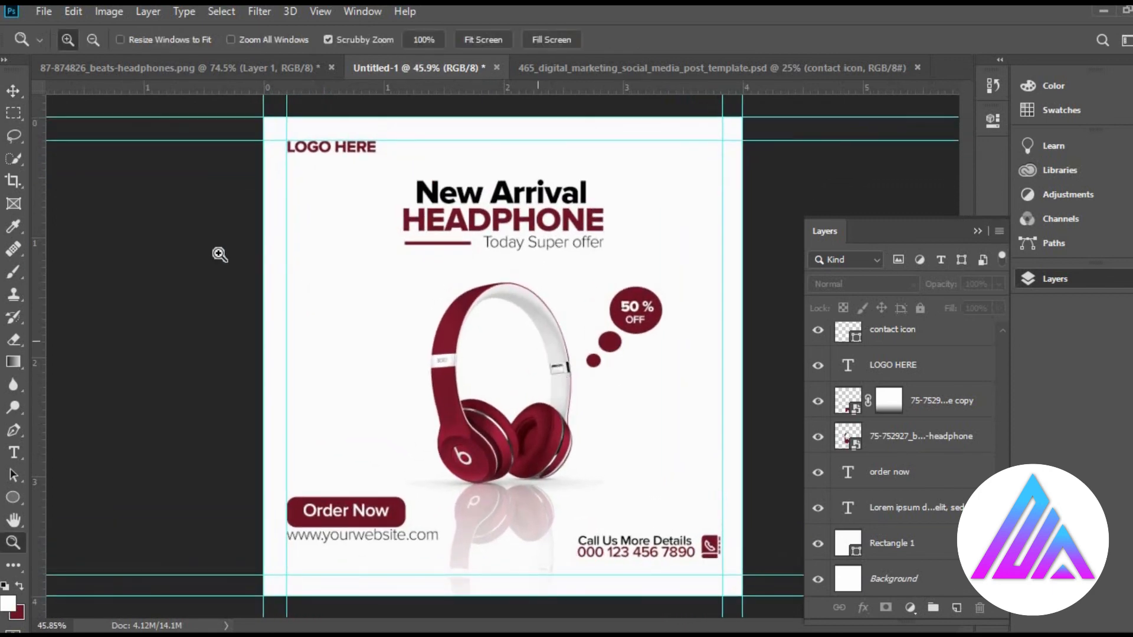
{"action": "left_click", "coordinate": [14, 91]}
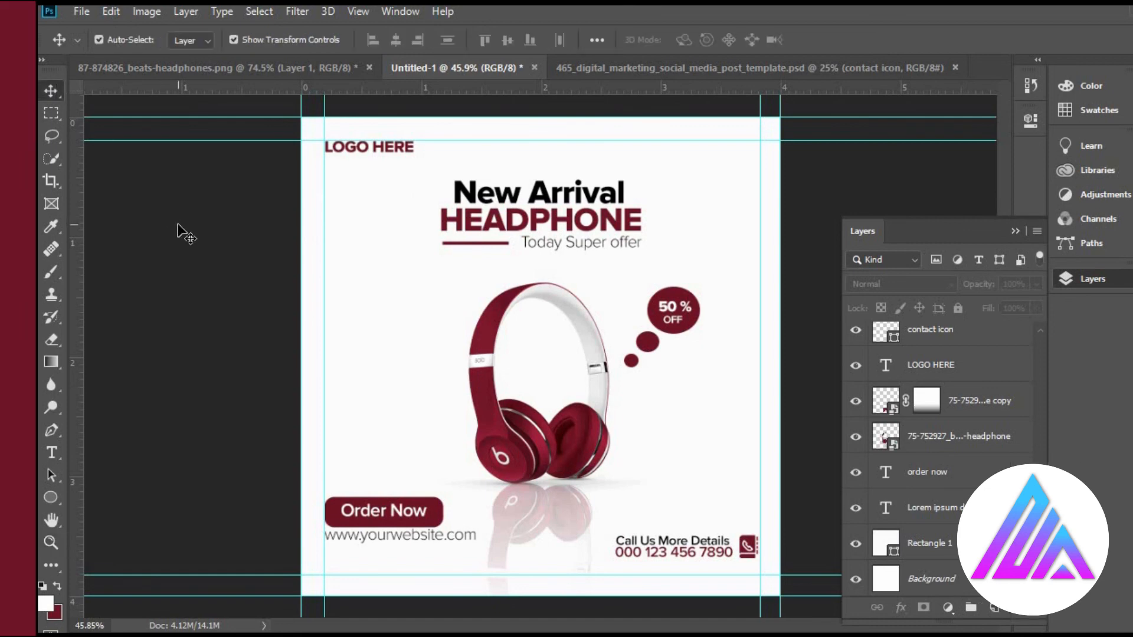